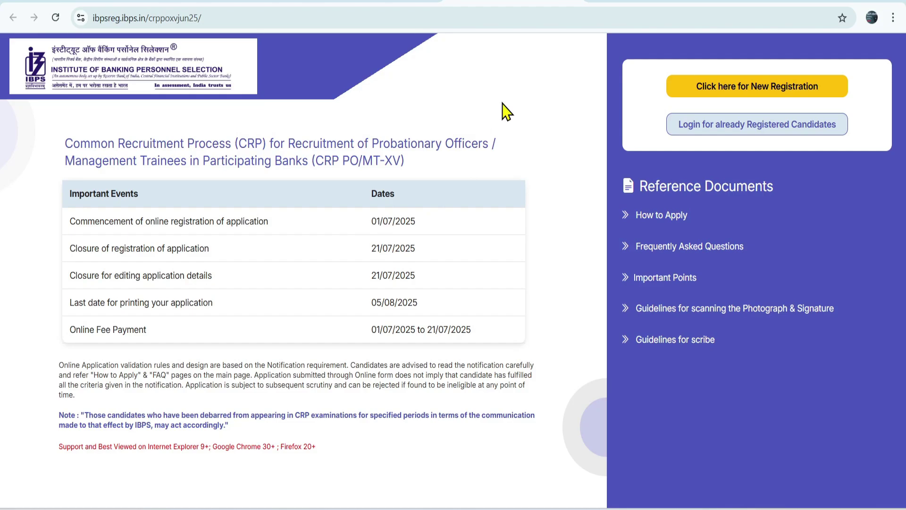
Open the CRP-PO/MTs-XV entry from the Recent Updates on the IBPS home page
{"action": "left_click", "coordinate": [380, 2]}
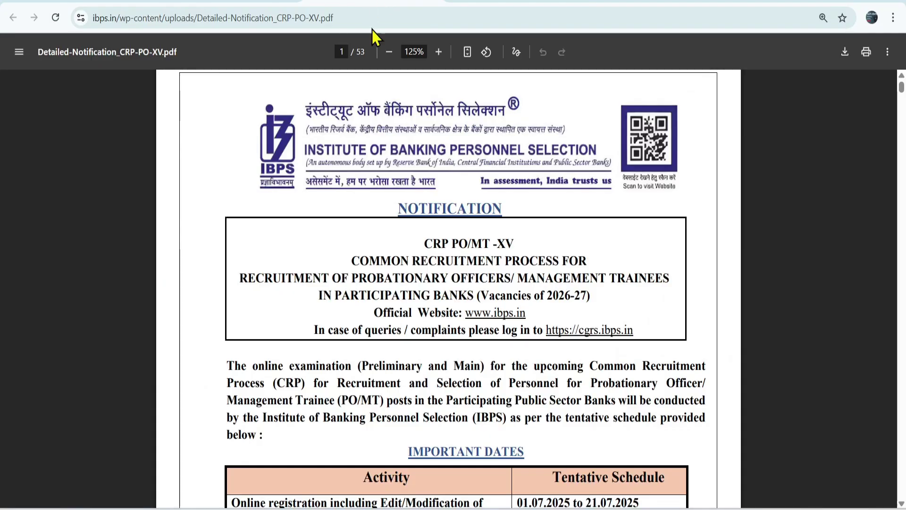
{"action": "left_click", "coordinate": [58, 3]}
{"action": "scroll", "coordinate": [324, 234], "scroll_direction": "down", "scroll_amount": 4}
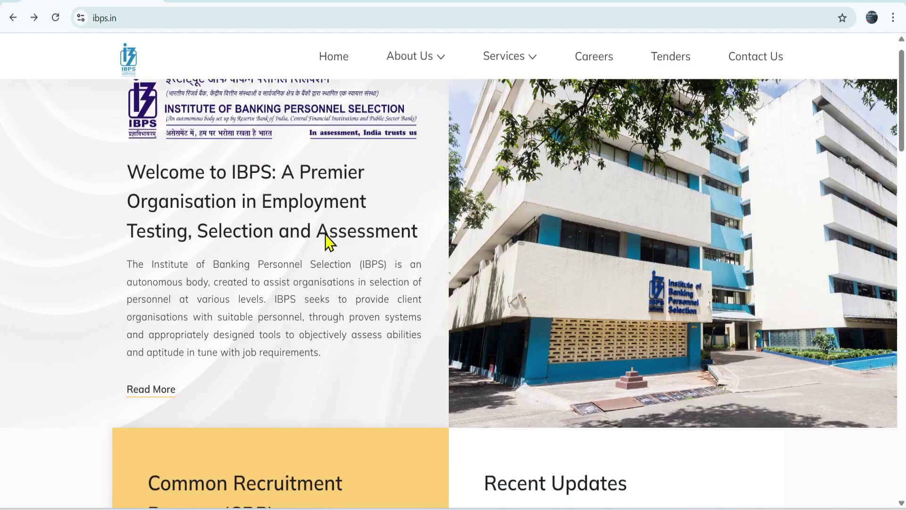
{"action": "scroll", "coordinate": [574, 259], "scroll_direction": "down", "scroll_amount": 1}
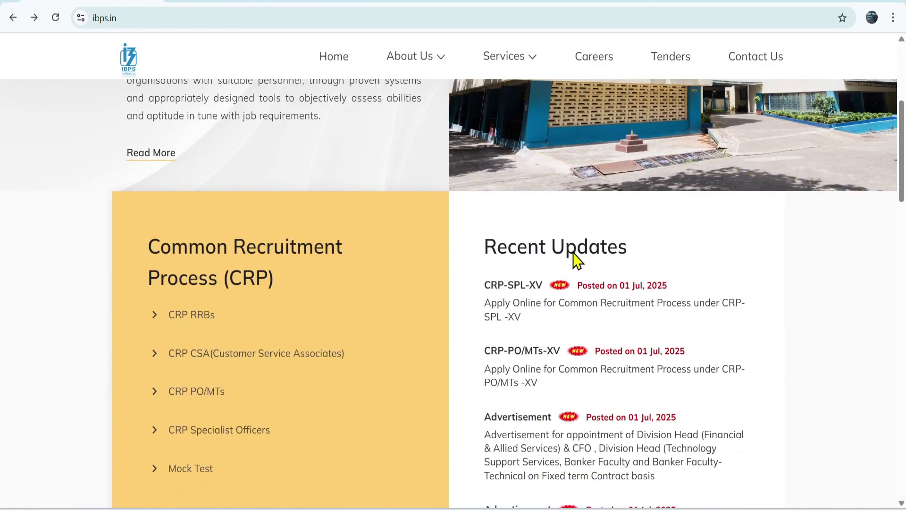
{"action": "left_click", "coordinate": [543, 355]}
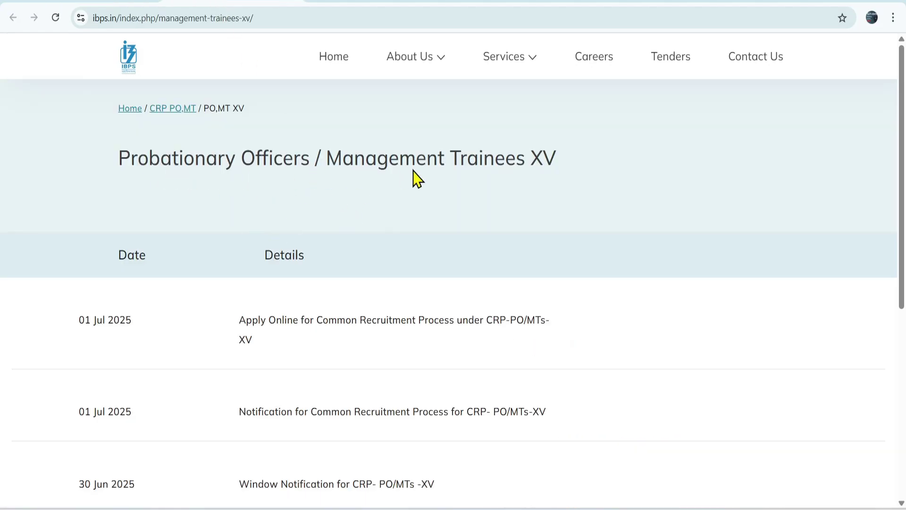
Open the notification for the Common Recruitment Process for CRP-PO/MTs-XV dated 01 Jul 2025
{"action": "scroll", "coordinate": [298, 313], "scroll_direction": "down", "scroll_amount": 5}
{"action": "scroll", "coordinate": [299, 313], "scroll_direction": "up", "scroll_amount": 3}
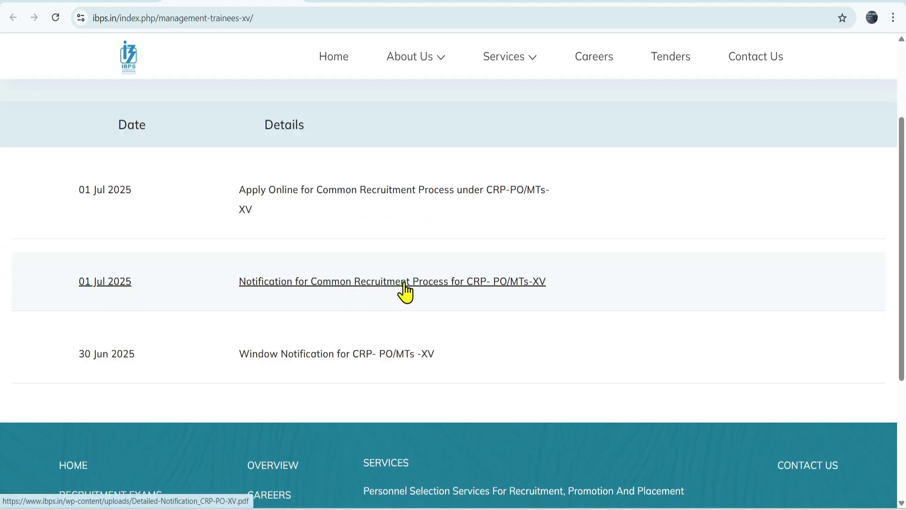
{"action": "left_click", "coordinate": [435, 288]}
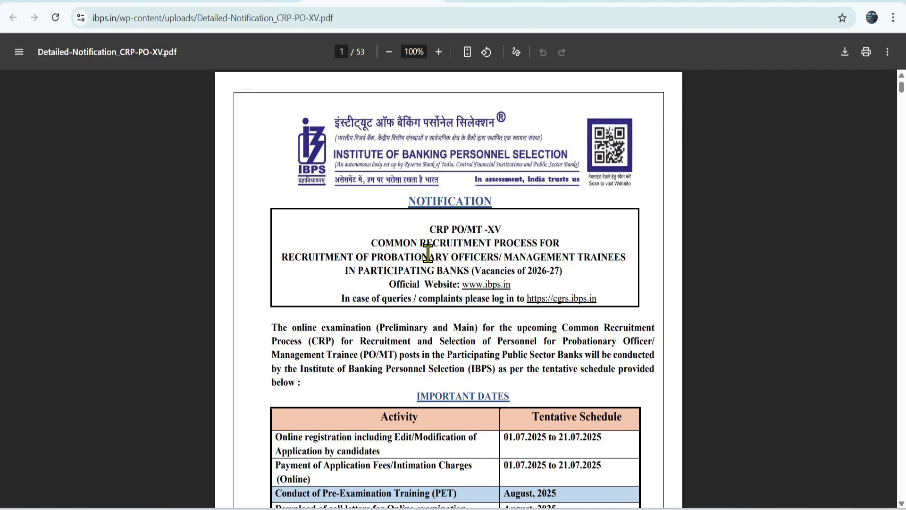
Examine the bank-wise vacancy table in Annexure I on page 35 of the notification, including the overall total
{"action": "scroll", "coordinate": [381, 282], "scroll_direction": "up", "scroll_amount": 2}
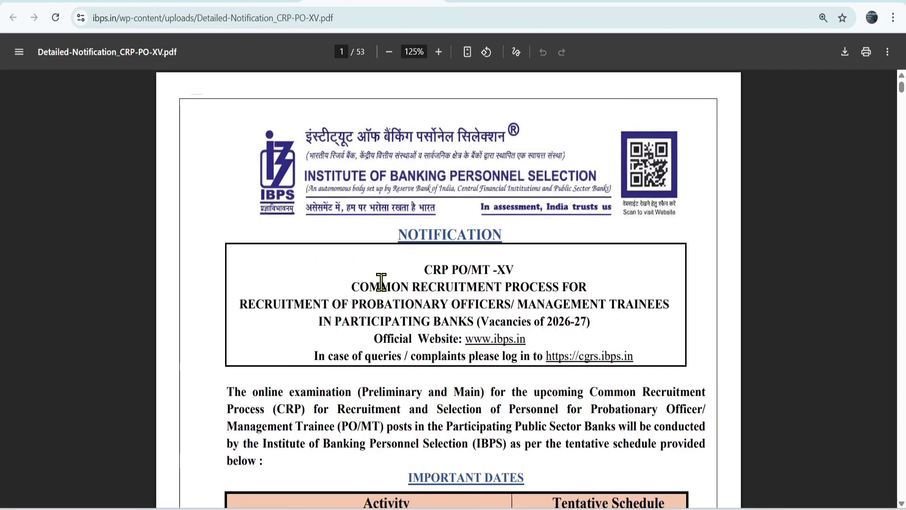
{"action": "scroll", "coordinate": [382, 281], "scroll_direction": "down", "scroll_amount": 5}
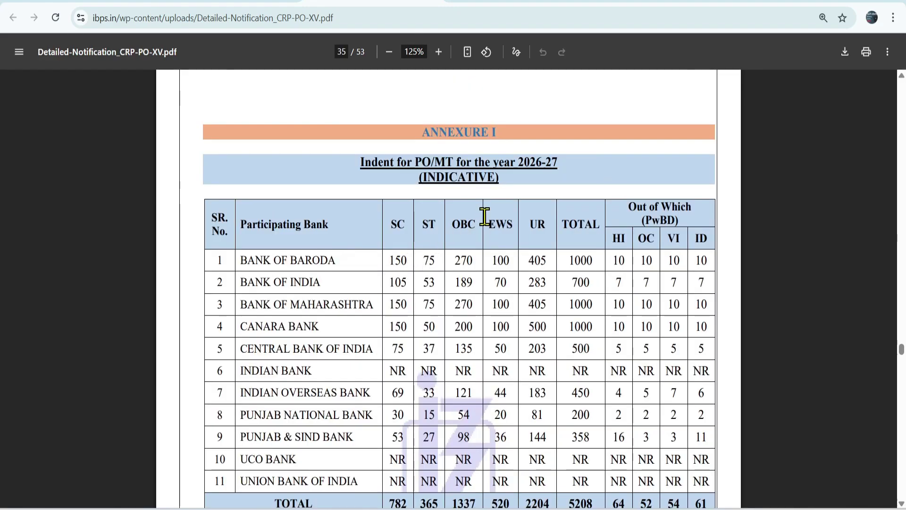
{"action": "scroll", "coordinate": [485, 217], "scroll_direction": "down", "scroll_amount": 3}
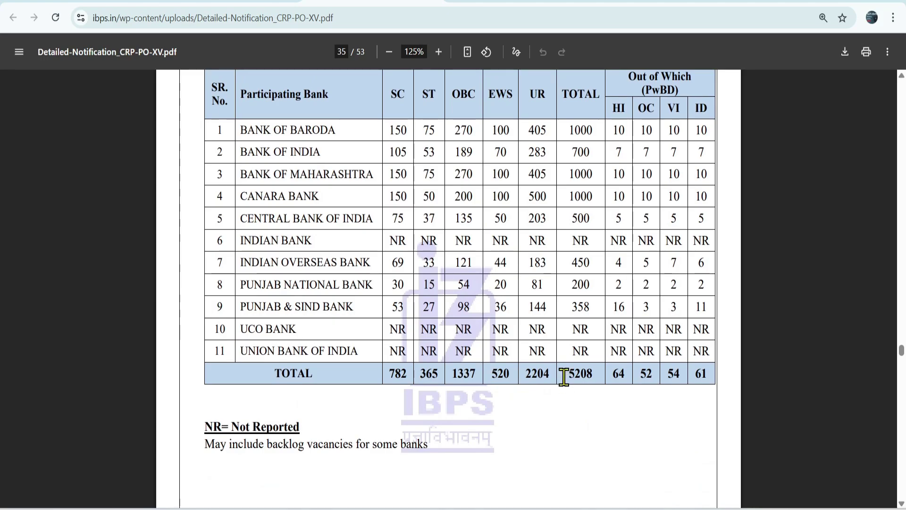
{"action": "left_click_drag", "start_coordinate": [564, 376], "coordinate": [597, 378]}
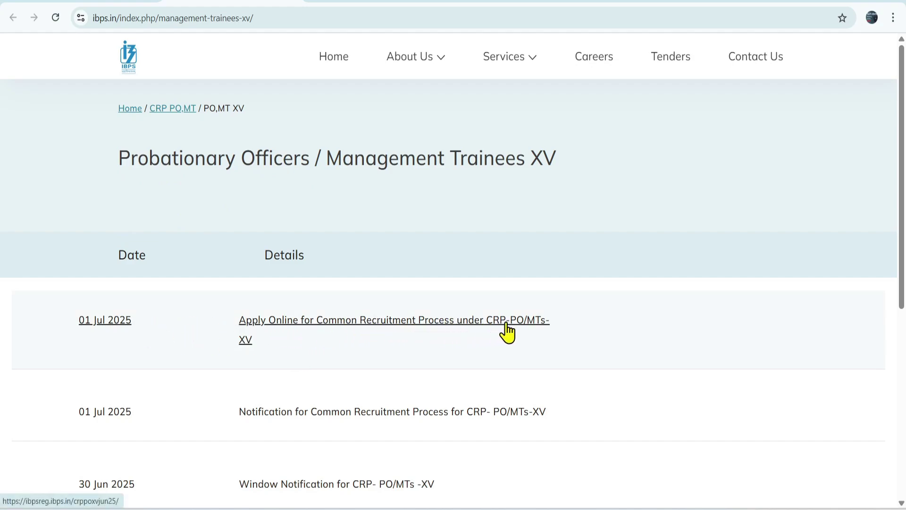
Open the Apply Online page for CRP-PO/MTs-XV, dismiss the registered-candidate login form and start a new registration
{"action": "left_click", "coordinate": [348, 321]}
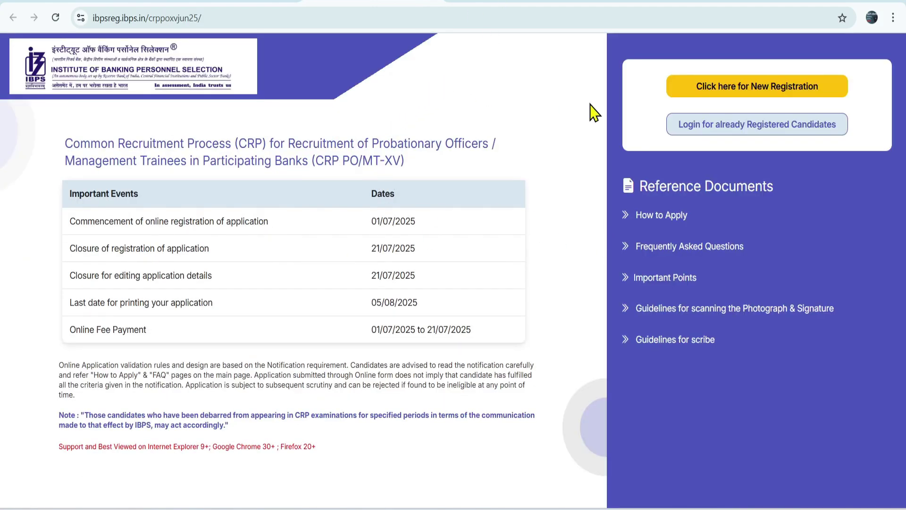
{"action": "left_click", "coordinate": [791, 132]}
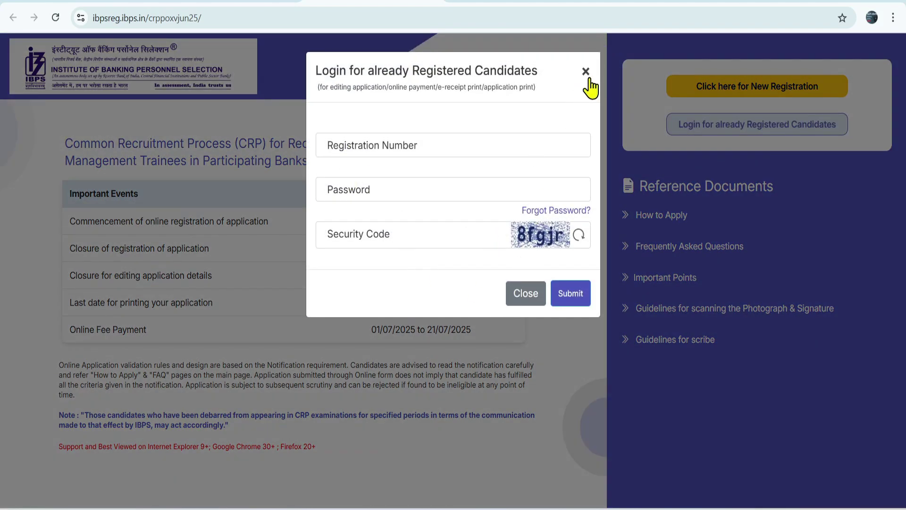
{"action": "left_click", "coordinate": [586, 72]}
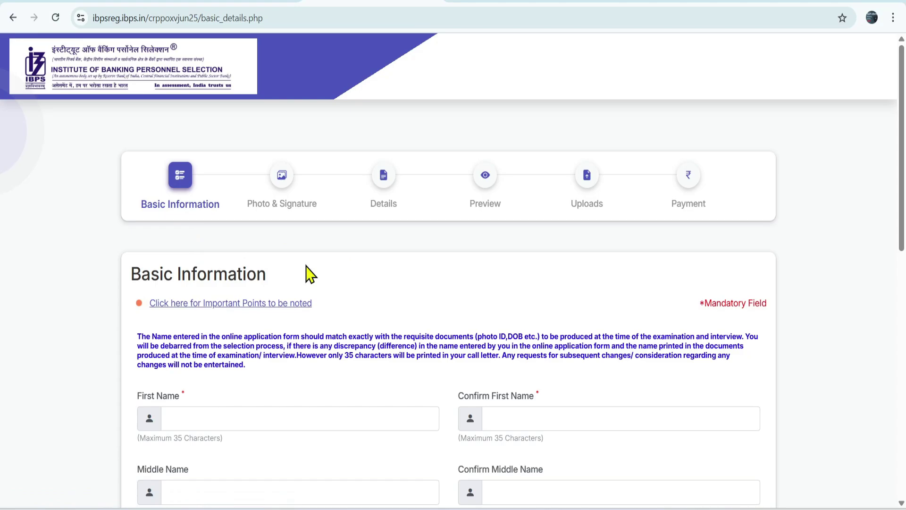
Enter and confirm the candidate's first name in the Basic Information form
{"action": "scroll", "coordinate": [465, 328], "scroll_direction": "down", "scroll_amount": 1}
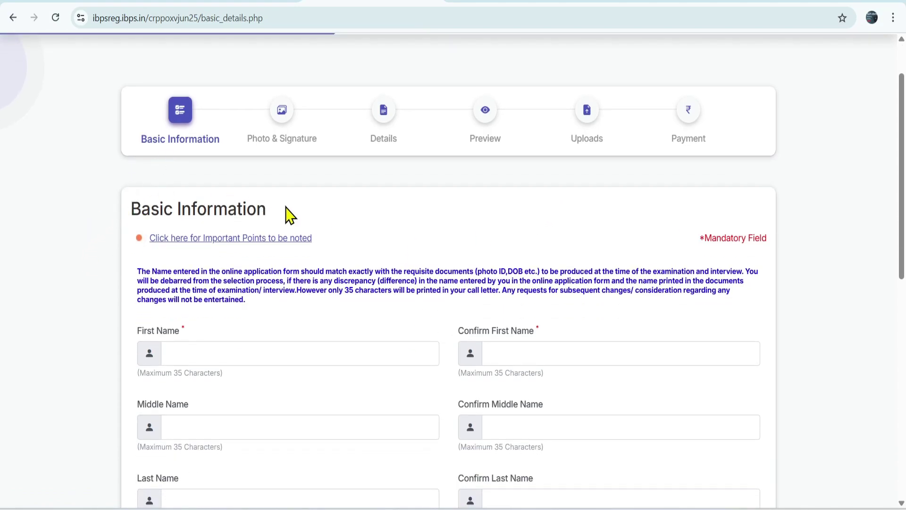
{"action": "scroll", "coordinate": [296, 218], "scroll_direction": "down", "scroll_amount": 1}
{"action": "scroll", "coordinate": [296, 218], "scroll_direction": "down", "scroll_amount": 1}
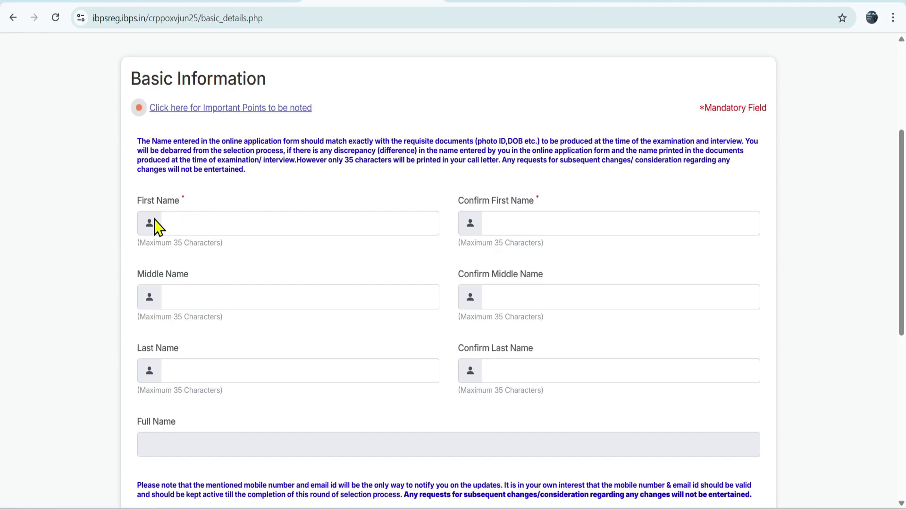
{"action": "left_click", "coordinate": [188, 229]}
{"action": "type", "text": "S"}
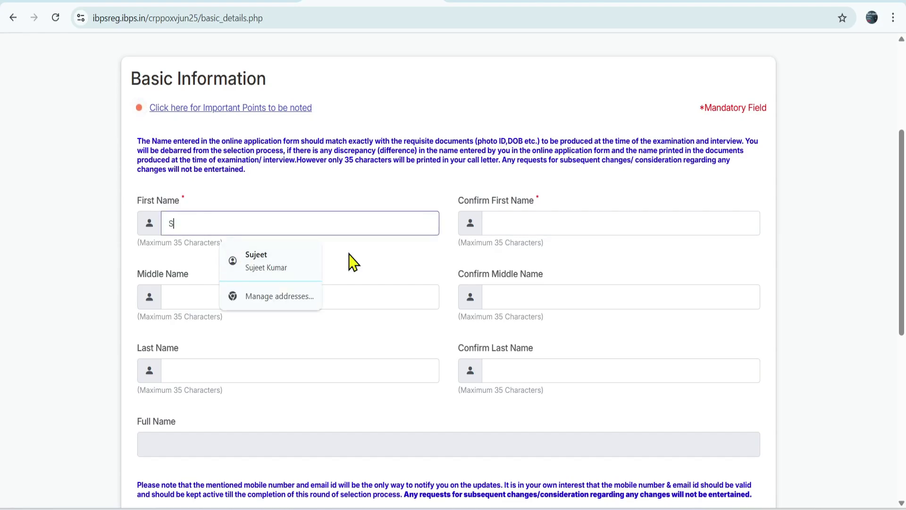
{"action": "left_click", "coordinate": [558, 226]}
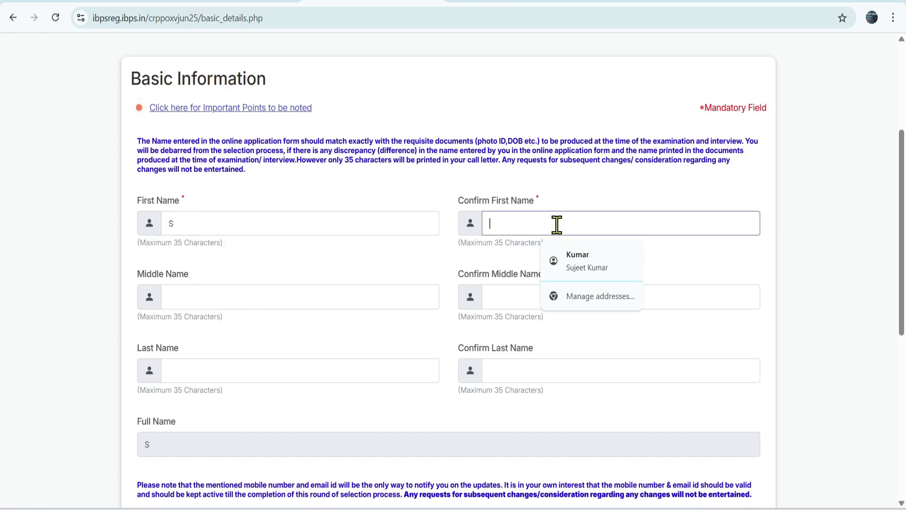
{"action": "type", "text": "S"}
Enter and confirm the candidate's last name, leaving the middle name fields blank
{"action": "left_click", "coordinate": [215, 298]}
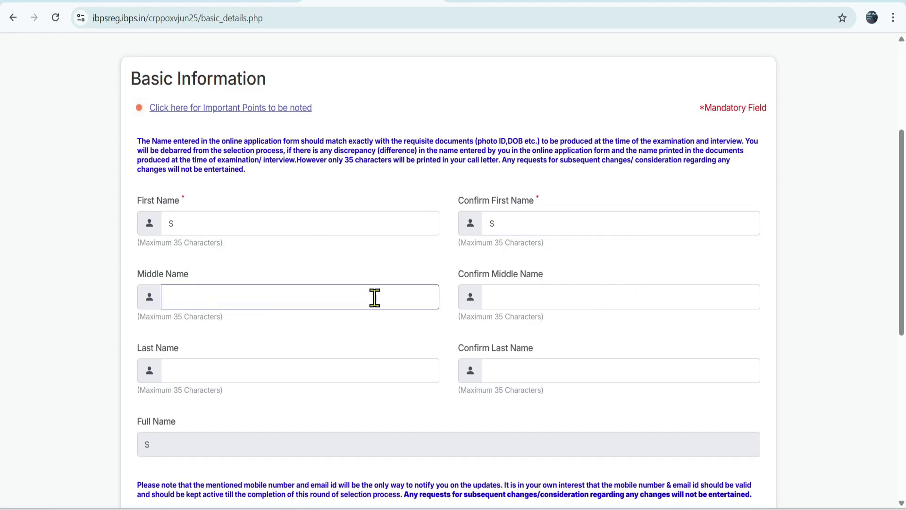
{"action": "left_click", "coordinate": [569, 298]}
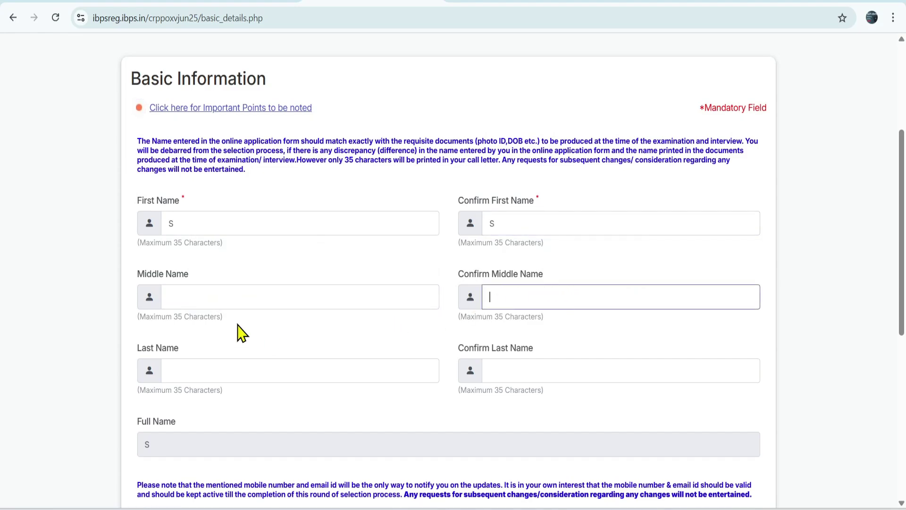
{"action": "left_click", "coordinate": [218, 368]}
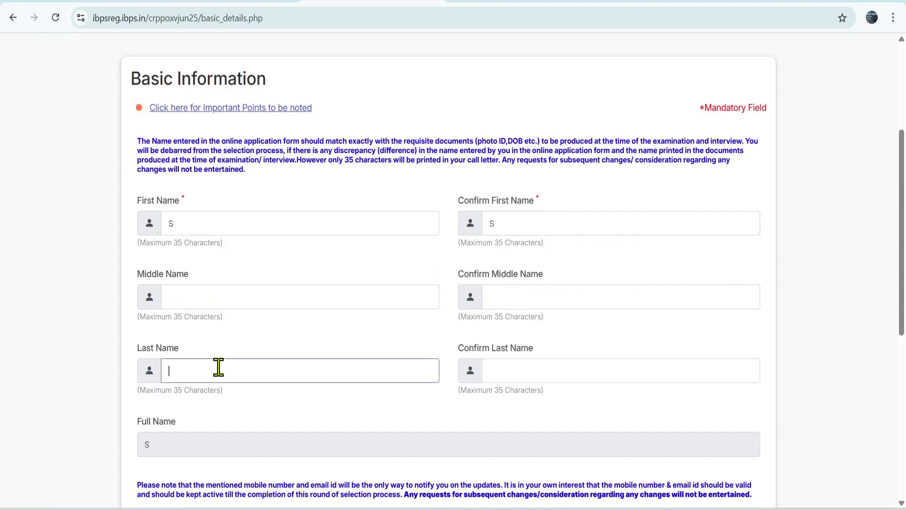
{"action": "left_click", "coordinate": [498, 377]}
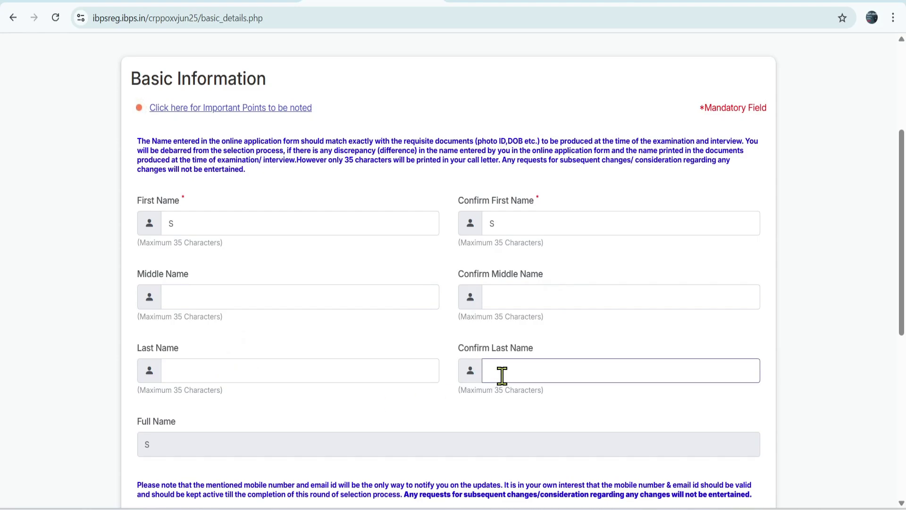
{"action": "scroll", "coordinate": [350, 370], "scroll_direction": "down", "scroll_amount": 3}
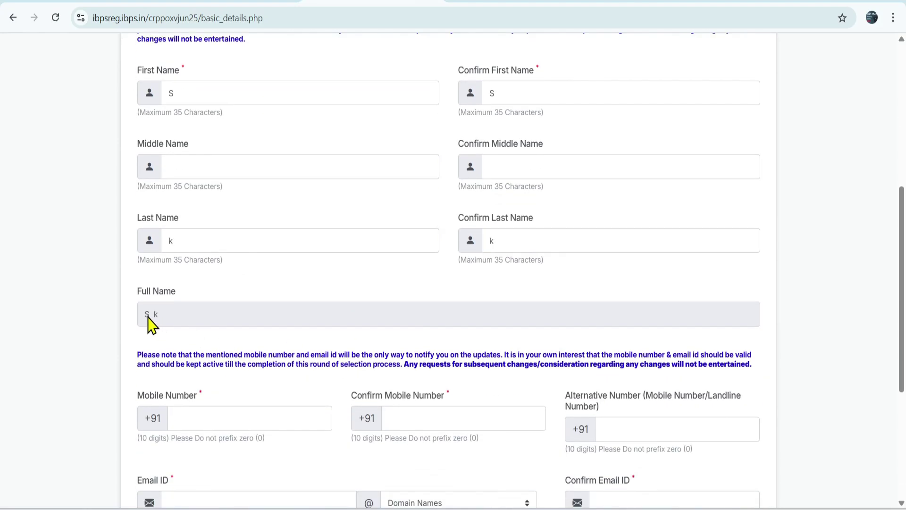
Review the mobile number, confirm mobile number and alternative number fields of the Basic Information form
{"action": "scroll", "coordinate": [212, 309], "scroll_direction": "down", "scroll_amount": 3}
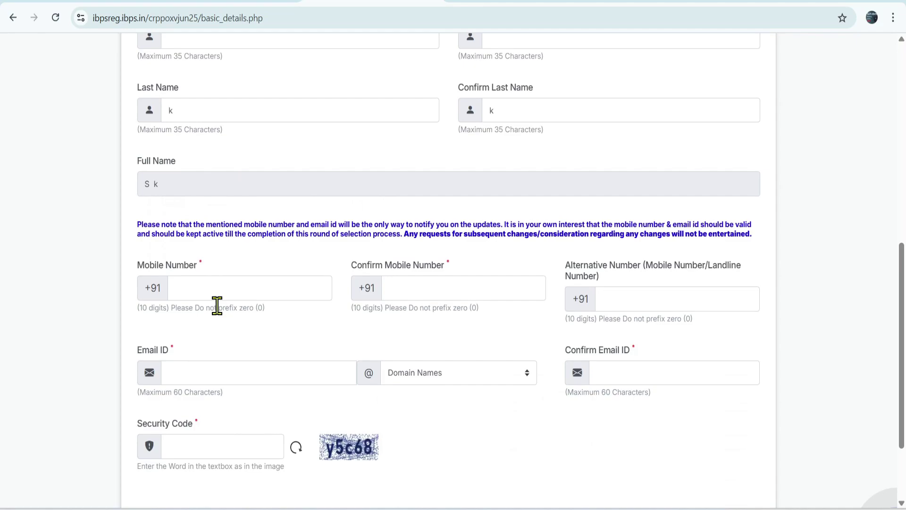
{"action": "left_click", "coordinate": [185, 287]}
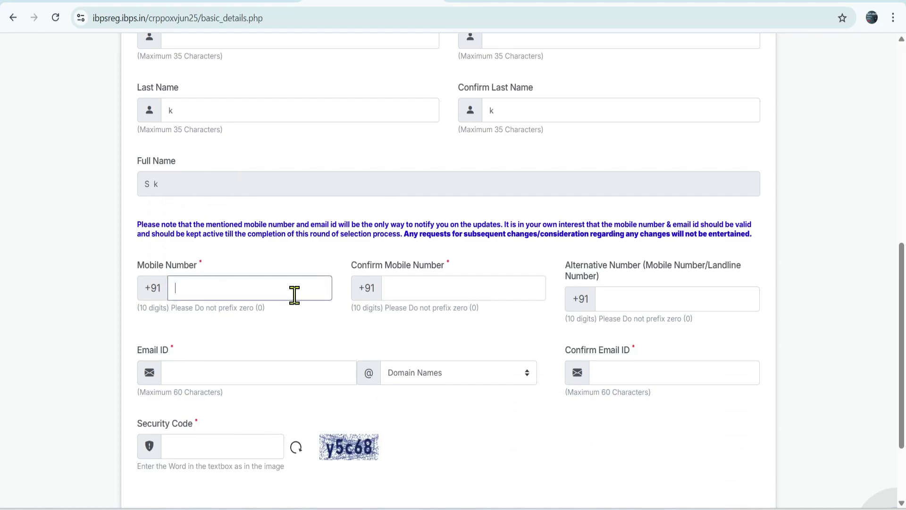
{"action": "left_click", "coordinate": [396, 291]}
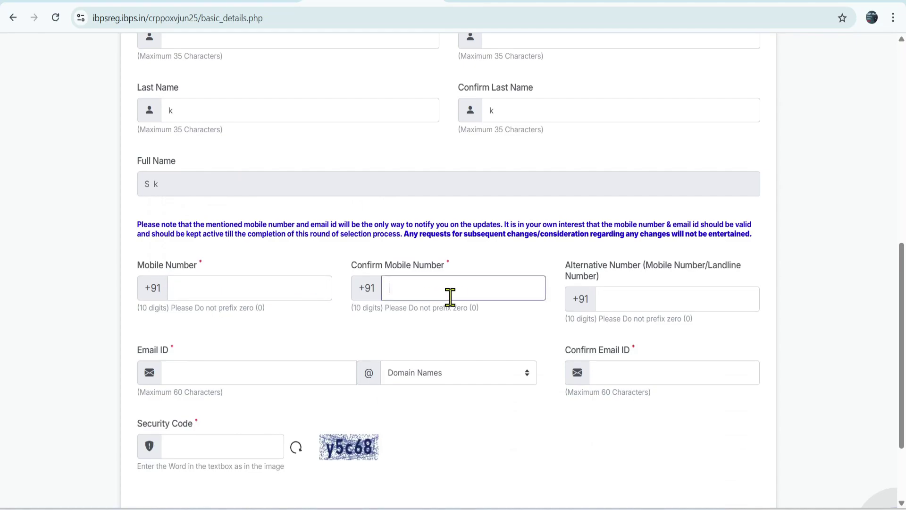
{"action": "left_click", "coordinate": [581, 299]}
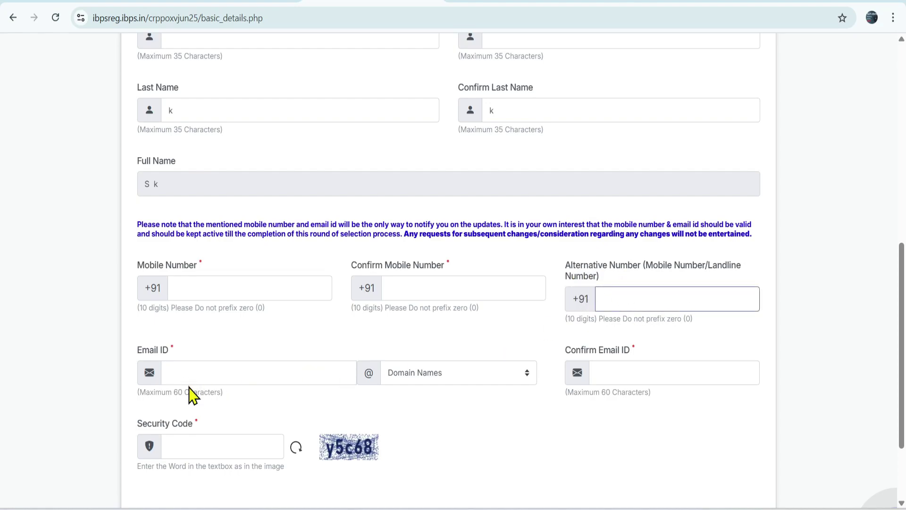
Fill in the candidate's email ID and choose gmail.com as its domain name
{"action": "left_click", "coordinate": [184, 373]}
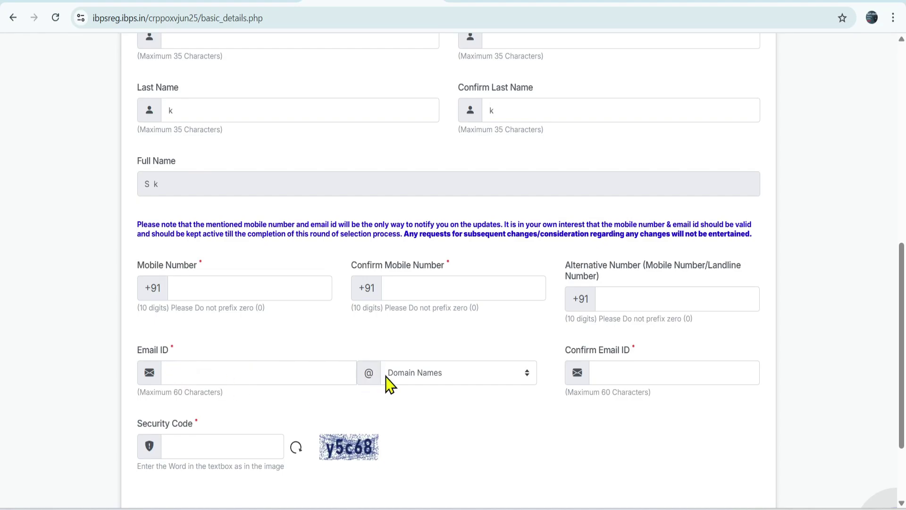
{"action": "left_click", "coordinate": [405, 381]}
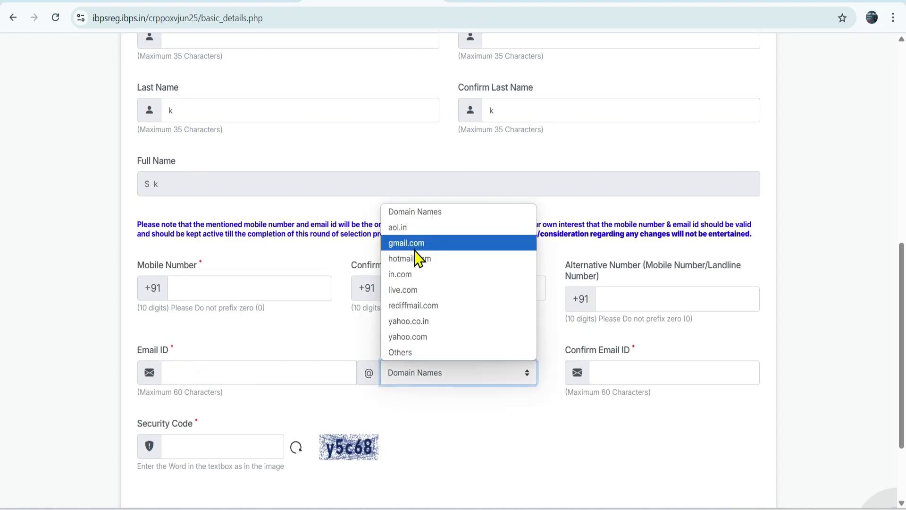
{"action": "left_click", "coordinate": [411, 244]}
{"action": "left_click", "coordinate": [289, 376]}
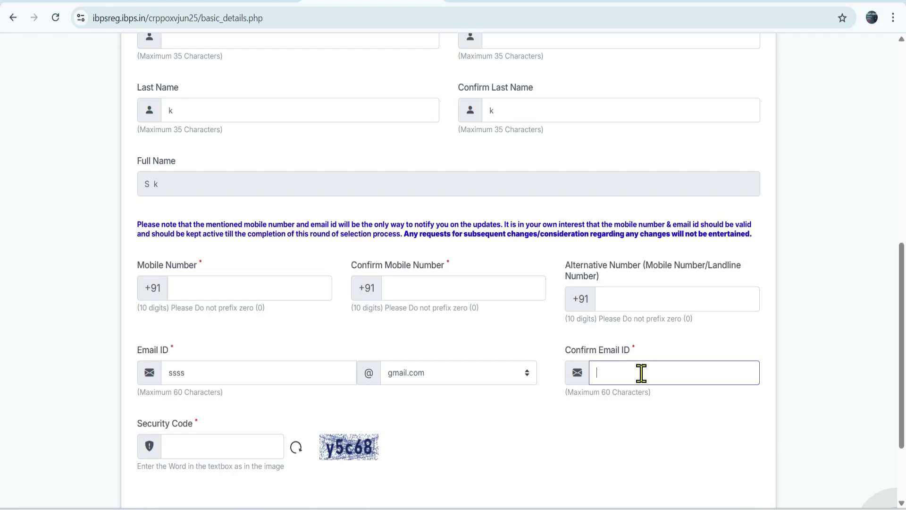
Complete the candidate's name, mobile number, email ID and security code, then save and confirm the basic information
{"action": "scroll", "coordinate": [387, 472], "scroll_direction": "down", "scroll_amount": 1}
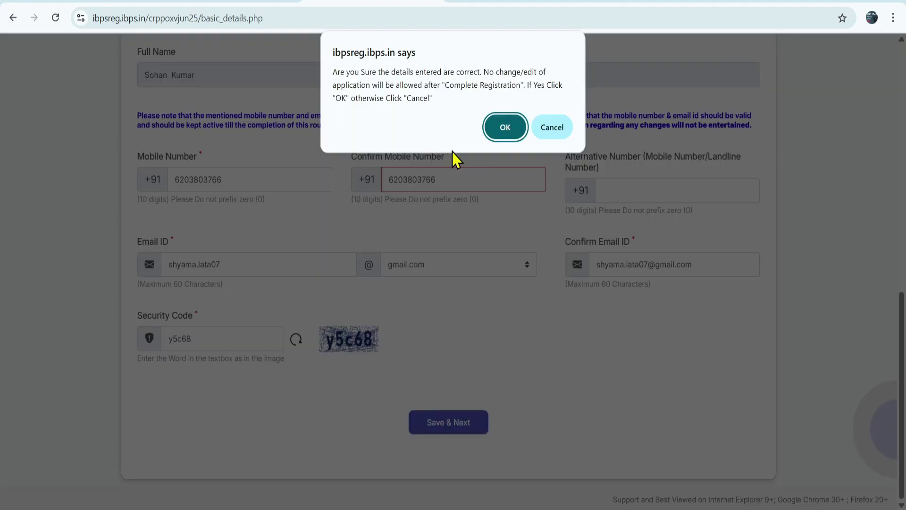
{"action": "left_click", "coordinate": [495, 139]}
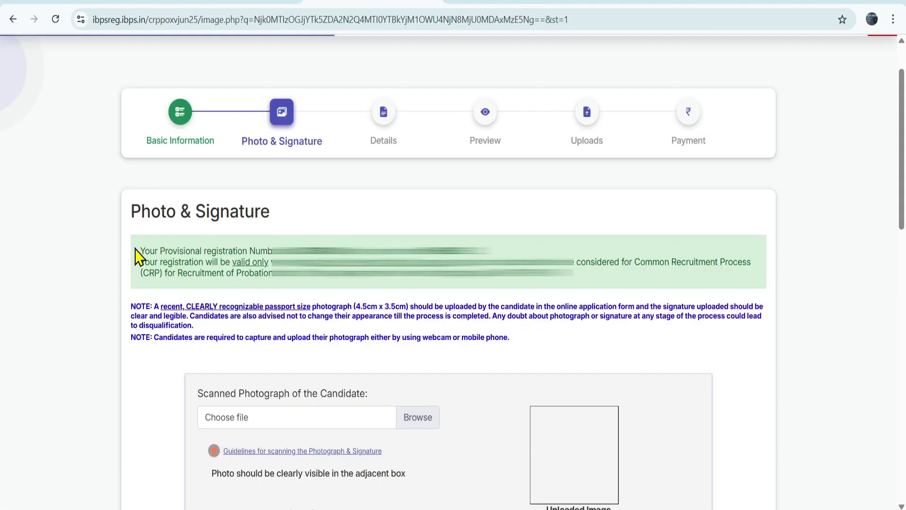
Review the provisional registration details, the photograph and signature notes, and the photo upload and capture options
{"action": "left_click_drag", "start_coordinate": [140, 251], "coordinate": [496, 250]}
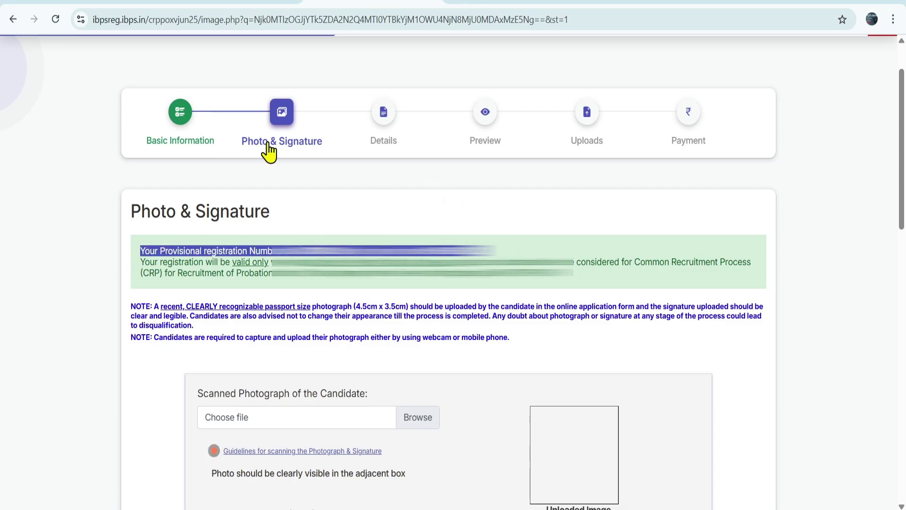
{"action": "scroll", "coordinate": [411, 196], "scroll_direction": "down", "scroll_amount": 1}
{"action": "scroll", "coordinate": [408, 196], "scroll_direction": "down", "scroll_amount": 2}
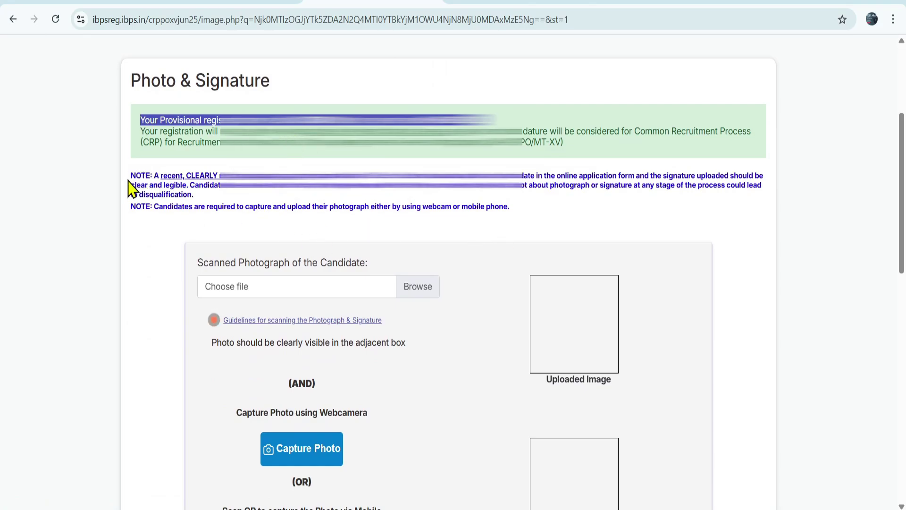
{"action": "left_click_drag", "start_coordinate": [132, 182], "coordinate": [514, 205]}
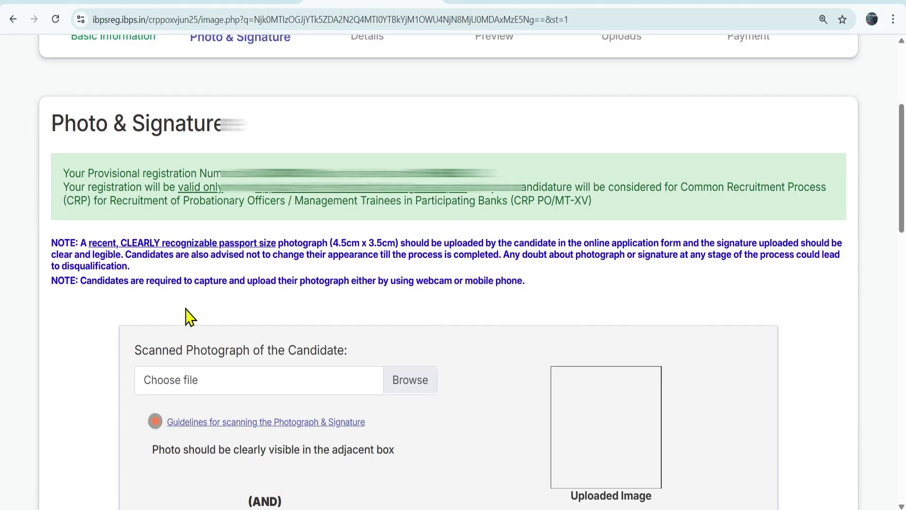
{"action": "scroll", "coordinate": [333, 332], "scroll_direction": "down", "scroll_amount": 4}
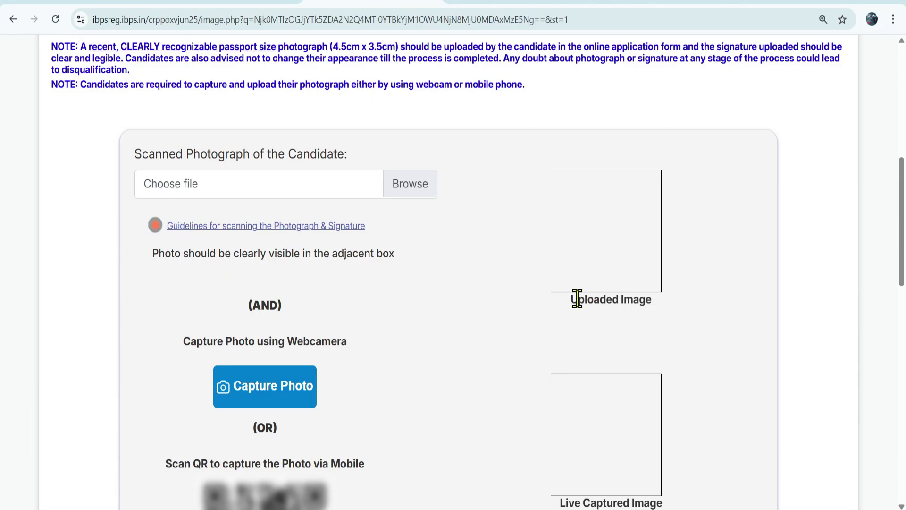
Examine the Uploaded Image and Live Captured Image boxes and the QR code option for capturing the photo via mobile
{"action": "left_click_drag", "start_coordinate": [606, 299], "coordinate": [643, 299]}
{"action": "left_click", "coordinate": [422, 283]}
{"action": "scroll", "coordinate": [384, 334], "scroll_direction": "down", "scroll_amount": 1}
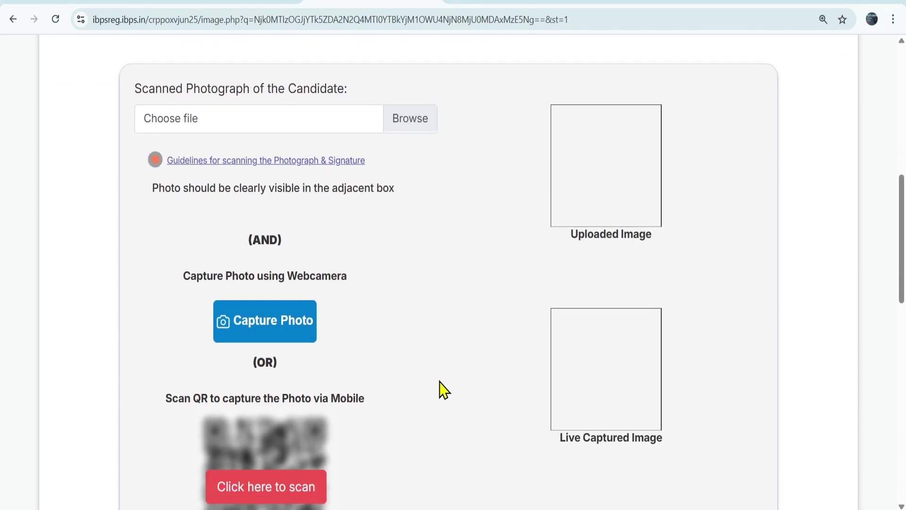
{"action": "scroll", "coordinate": [443, 390], "scroll_direction": "down", "scroll_amount": 2}
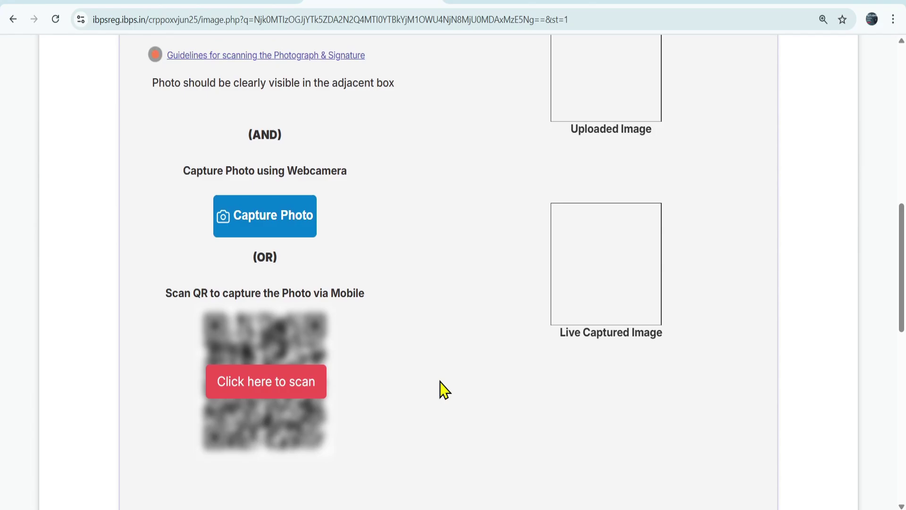
{"action": "left_click_drag", "start_coordinate": [559, 308], "coordinate": [663, 307]}
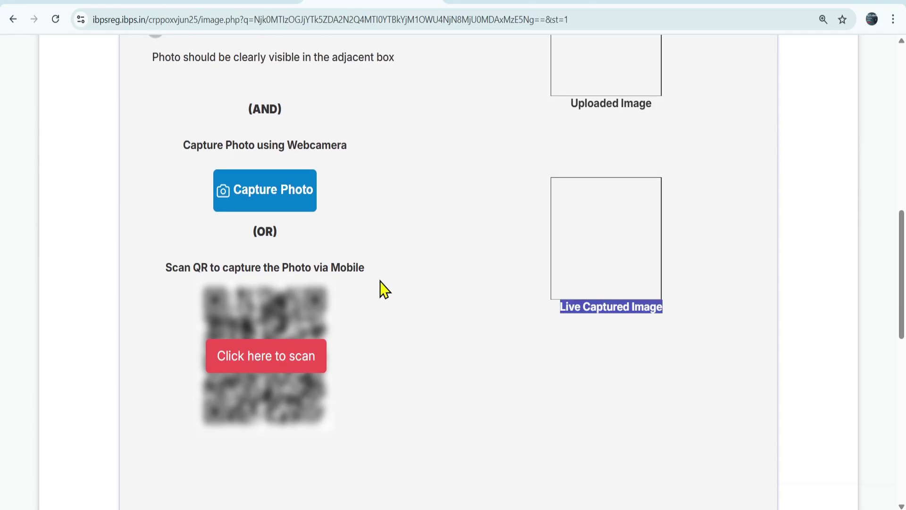
{"action": "scroll", "coordinate": [346, 353], "scroll_direction": "up", "scroll_amount": 2}
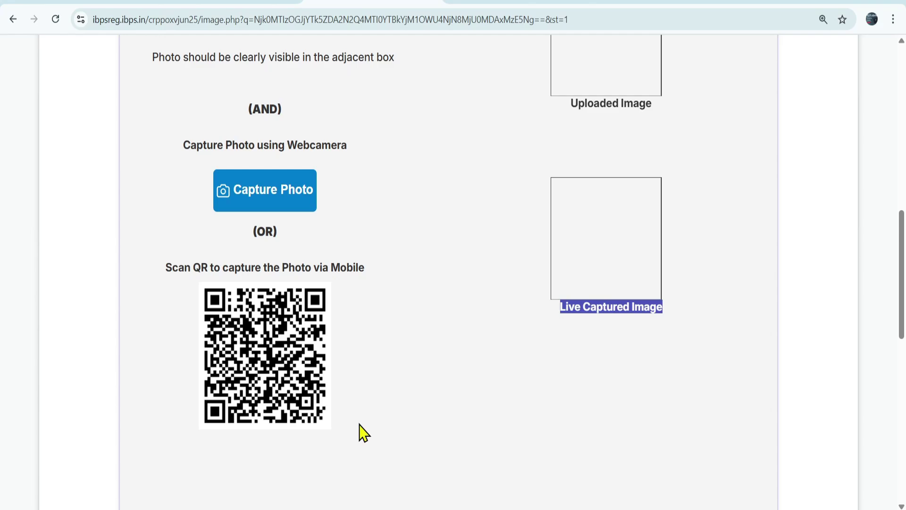
Upload the candidate's scanned photograph from its folder on the computer
{"action": "scroll", "coordinate": [364, 432], "scroll_direction": "up", "scroll_amount": 4}
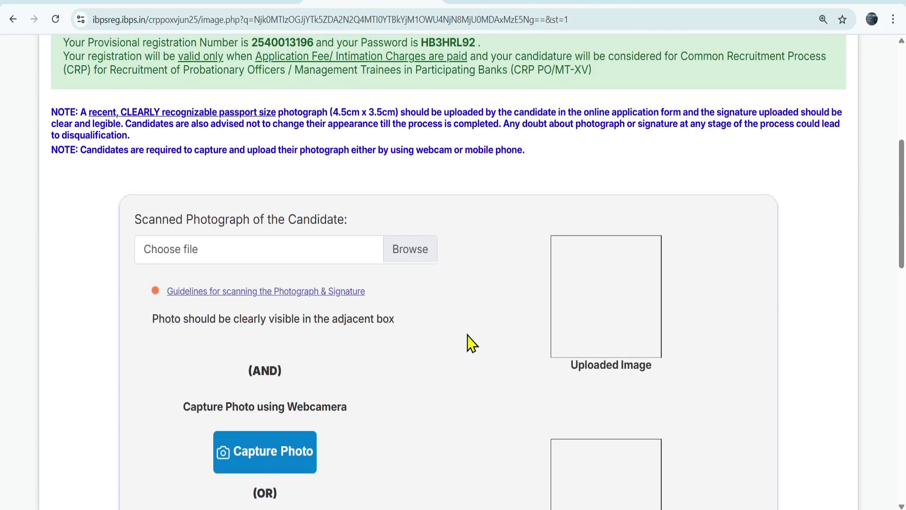
{"action": "left_click", "coordinate": [413, 258]}
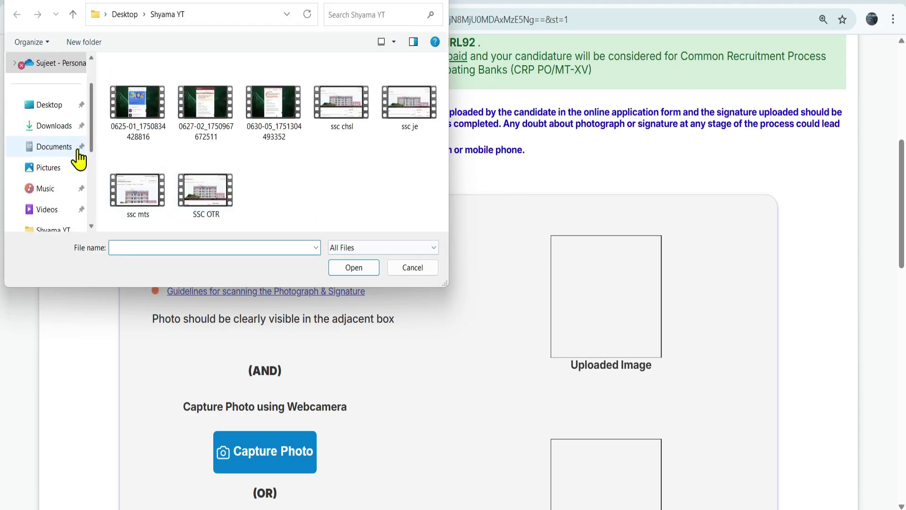
{"action": "left_click", "coordinate": [50, 167]}
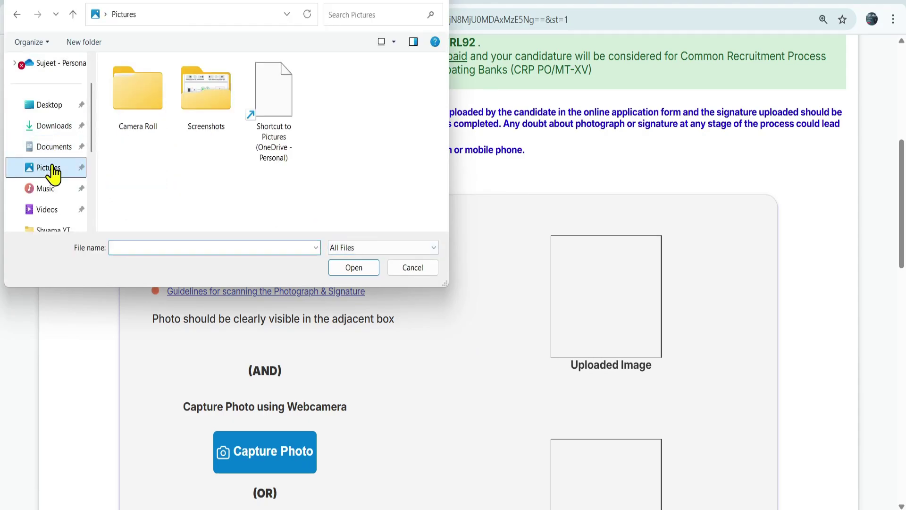
{"action": "scroll", "coordinate": [49, 170], "scroll_direction": "down", "scroll_amount": 1}
{"action": "left_click", "coordinate": [45, 188]}
{"action": "scroll", "coordinate": [271, 138], "scroll_direction": "down", "scroll_amount": 2}
{"action": "double_click", "coordinate": [336, 205]}
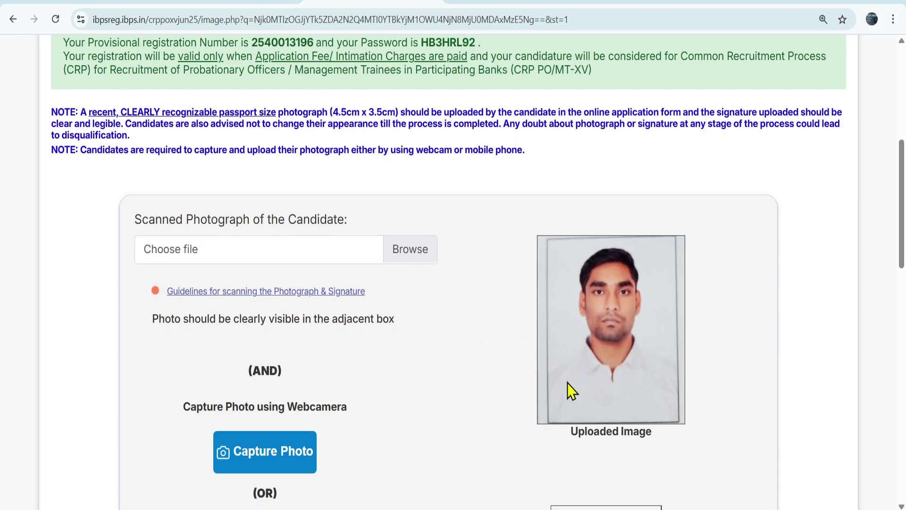
Capture the candidate's live photo on a phone through the QR code and confirm the valid photo declaration
{"action": "scroll", "coordinate": [448, 372], "scroll_direction": "down", "scroll_amount": 5}
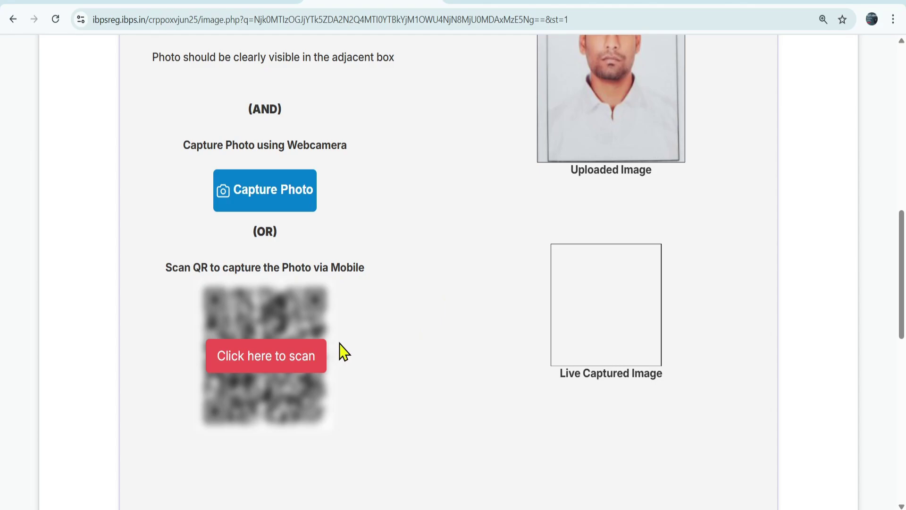
{"action": "left_click", "coordinate": [287, 373]}
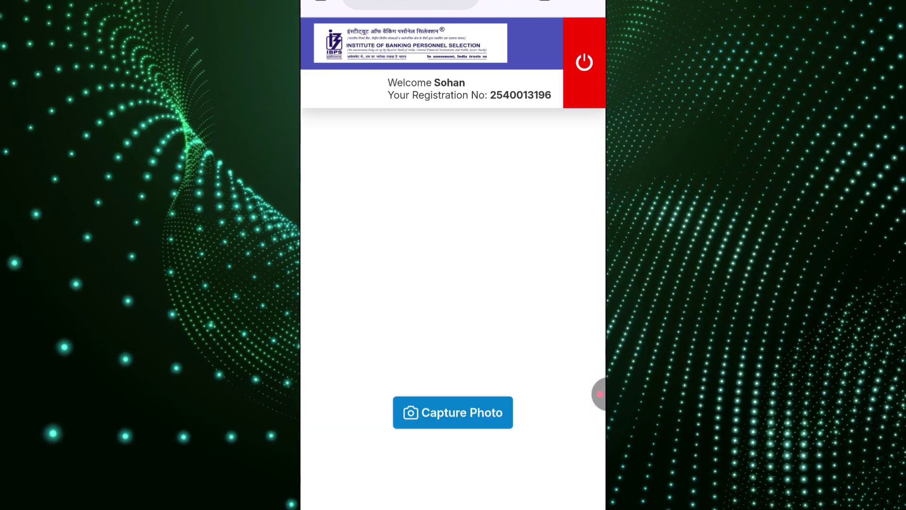
{"action": "left_click", "coordinate": [600, 394]}
{"action": "left_click", "coordinate": [538, 421]}
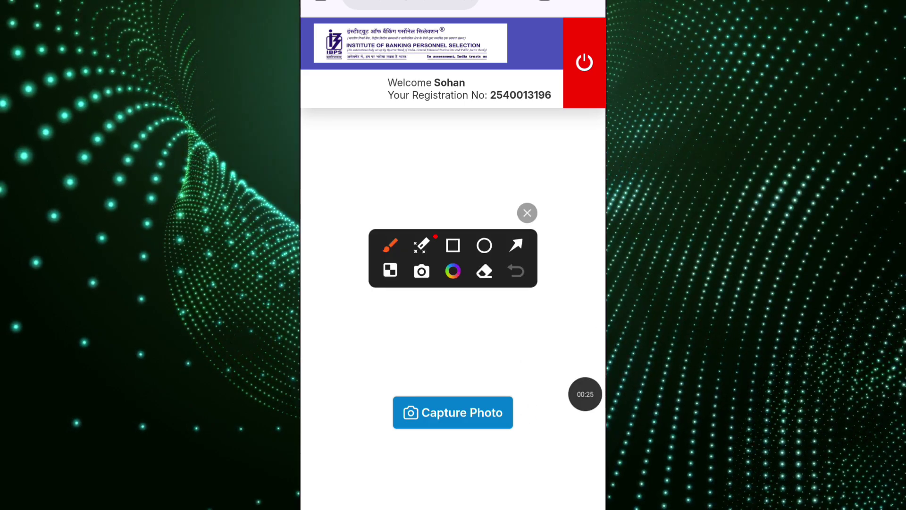
{"action": "mouse_move", "coordinate": [506, 377]}
{"action": "left_mouse_down"}
{"action": "mouse_move", "coordinate": [369, 395]}
{"action": "mouse_move", "coordinate": [539, 416]}
{"action": "left_mouse_up"}
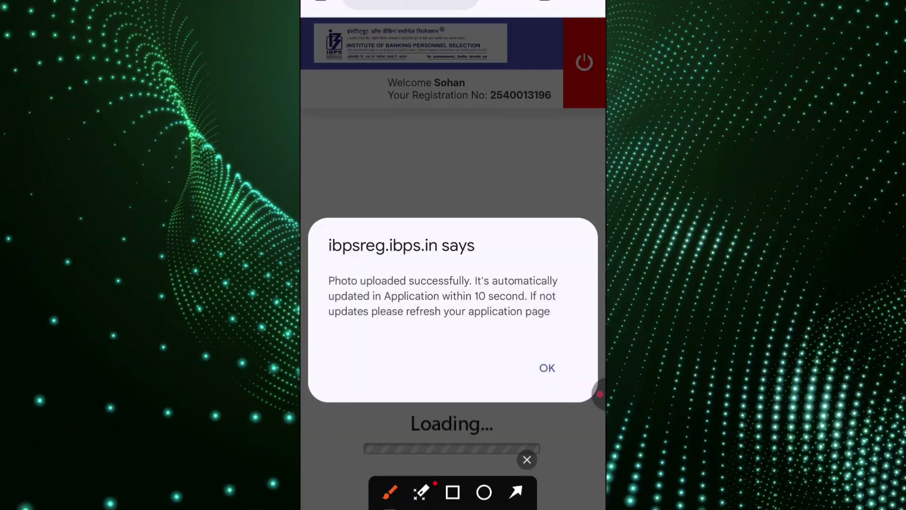
{"action": "left_click_drag", "start_coordinate": [525, 246], "coordinate": [382, 233]}
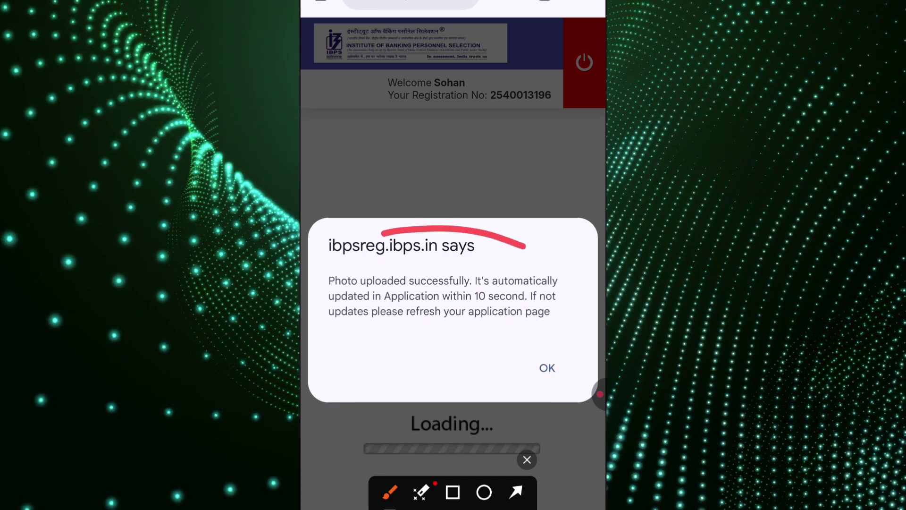
{"action": "mouse_move", "coordinate": [448, 230]}
{"action": "left_mouse_down"}
{"action": "mouse_move", "coordinate": [330, 344]}
{"action": "mouse_move", "coordinate": [569, 306]}
{"action": "mouse_move", "coordinate": [543, 241]}
{"action": "mouse_move", "coordinate": [460, 249]}
{"action": "left_mouse_up"}
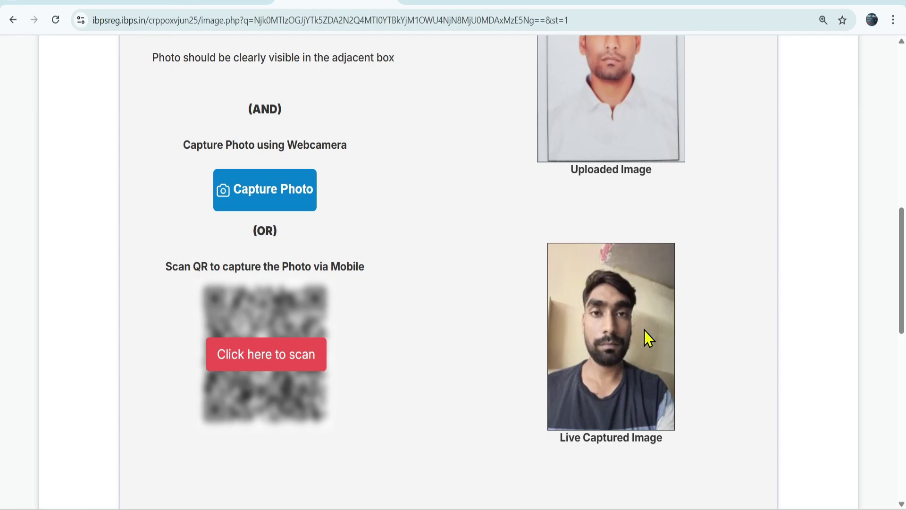
{"action": "scroll", "coordinate": [644, 330], "scroll_direction": "down", "scroll_amount": 3}
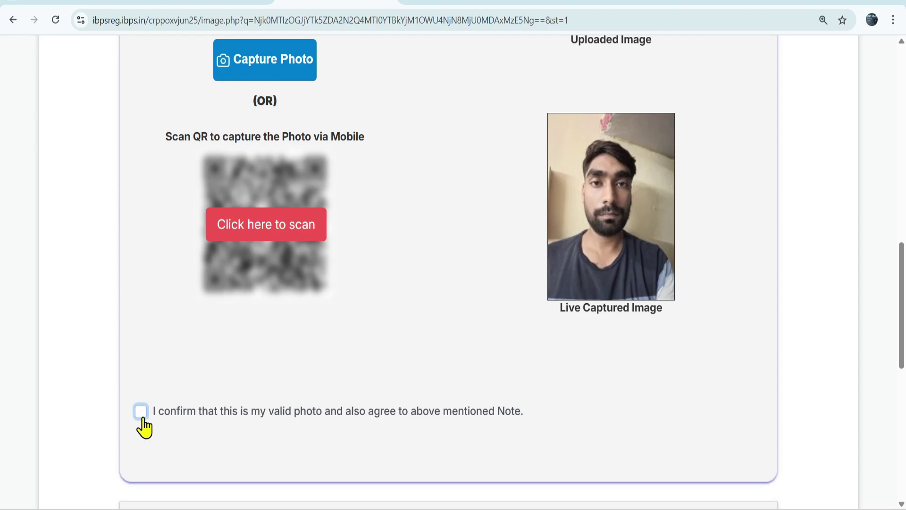
{"action": "left_click", "coordinate": [141, 413]}
Consult the scanning guidelines for the signature's paper and ink, pixel dimensions and file size, and return to the application form
{"action": "scroll", "coordinate": [251, 382], "scroll_direction": "down", "scroll_amount": 7}
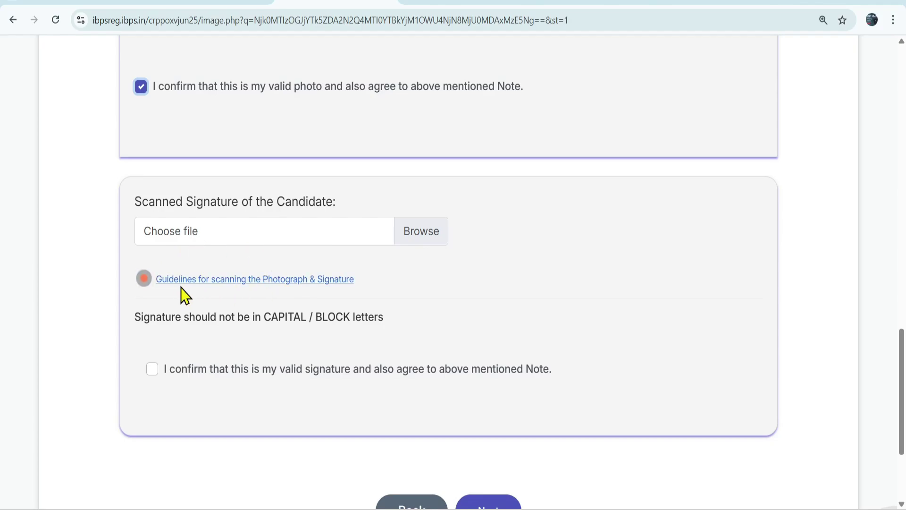
{"action": "left_click", "coordinate": [216, 285]}
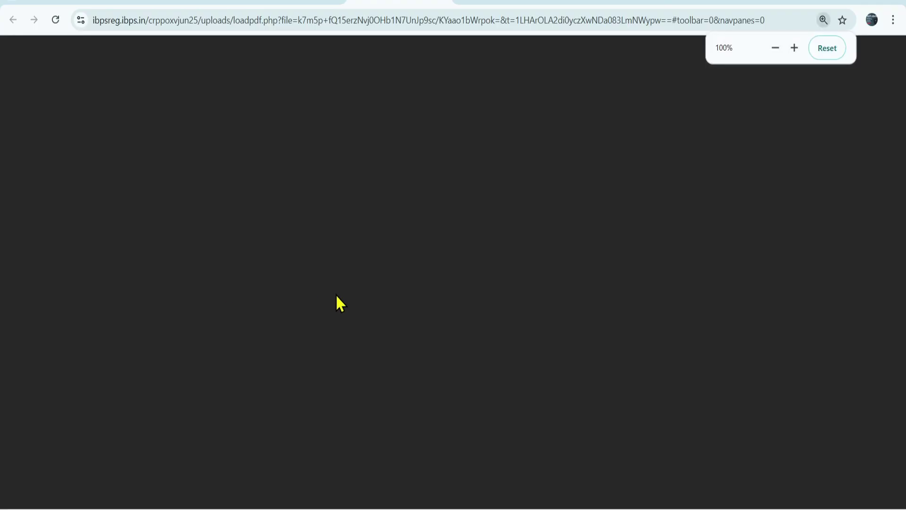
{"action": "scroll", "coordinate": [461, 305], "scroll_direction": "up", "scroll_amount": 2}
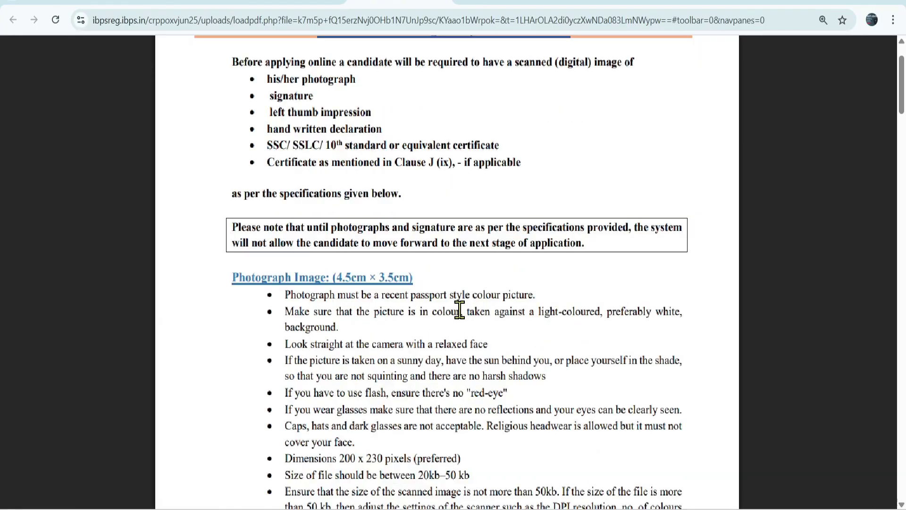
{"action": "scroll", "coordinate": [330, 260], "scroll_direction": "down", "scroll_amount": 10}
{"action": "left_click_drag", "start_coordinate": [231, 212], "coordinate": [291, 213]}
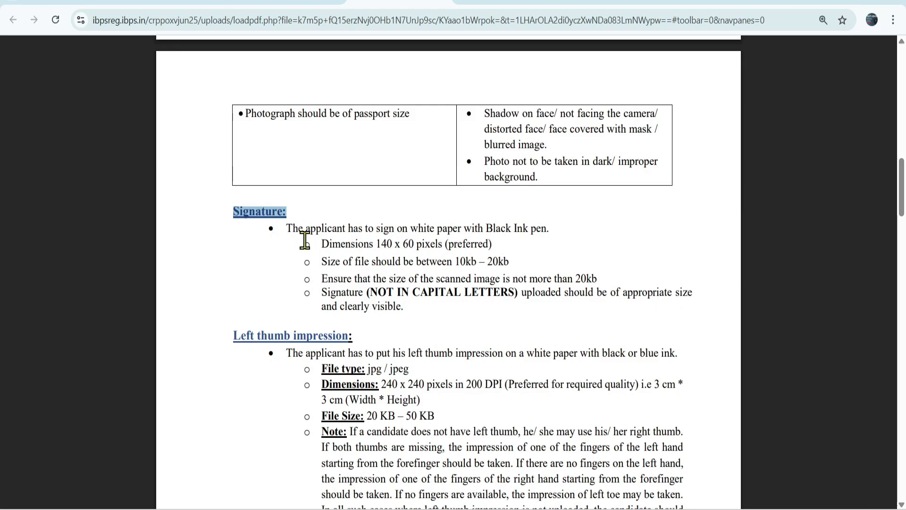
{"action": "scroll", "coordinate": [306, 242], "scroll_direction": "up", "scroll_amount": 1}
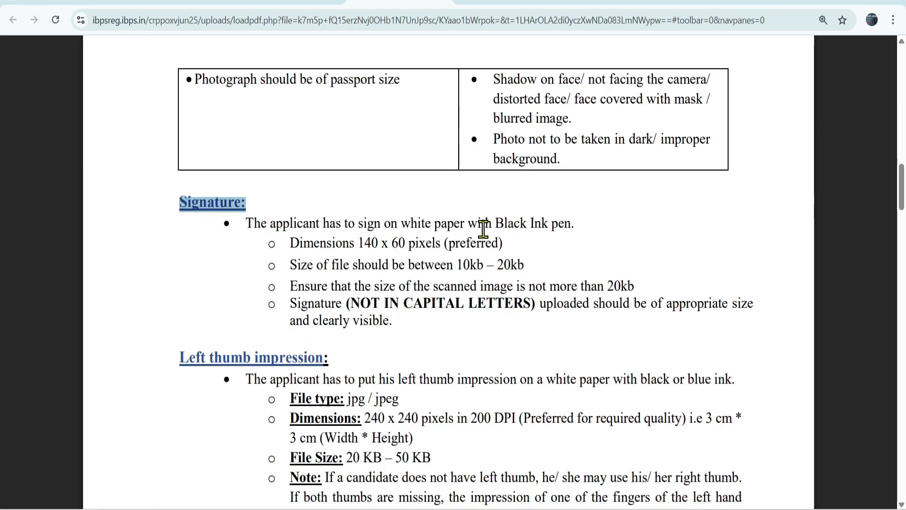
{"action": "left_click_drag", "start_coordinate": [485, 225], "coordinate": [578, 222]}
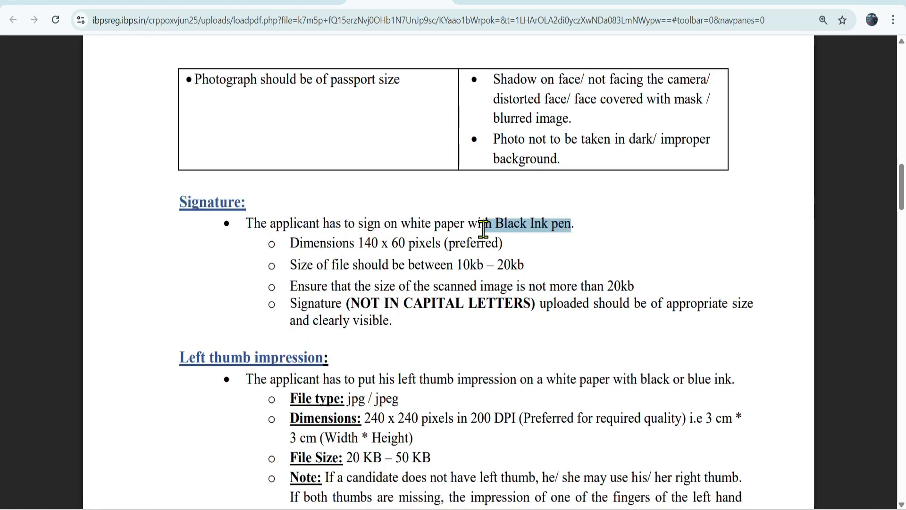
{"action": "left_click_drag", "start_coordinate": [386, 223], "coordinate": [566, 220]}
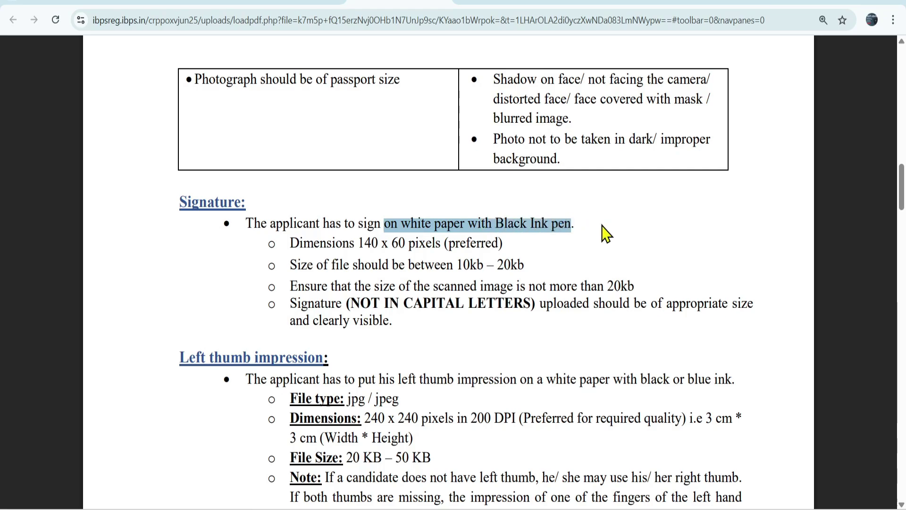
{"action": "left_click_drag", "start_coordinate": [290, 245], "coordinate": [472, 245]}
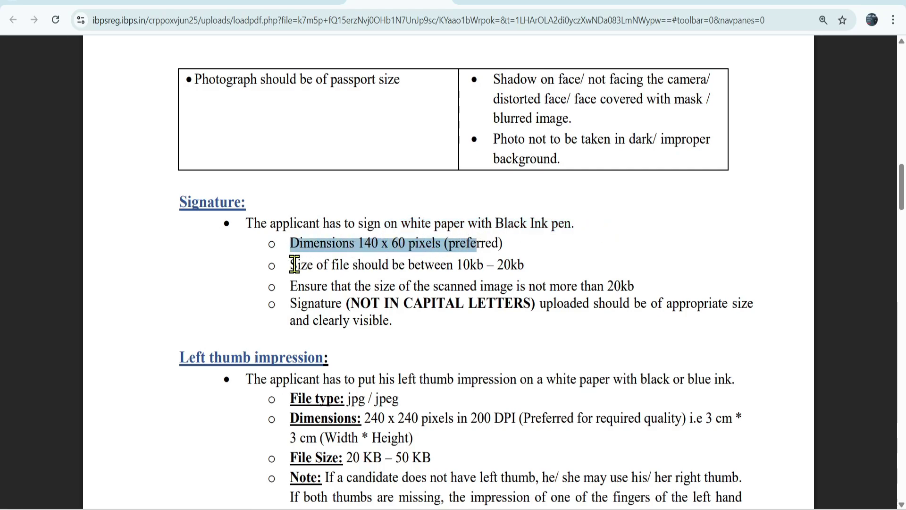
{"action": "left_click_drag", "start_coordinate": [290, 265], "coordinate": [527, 263]}
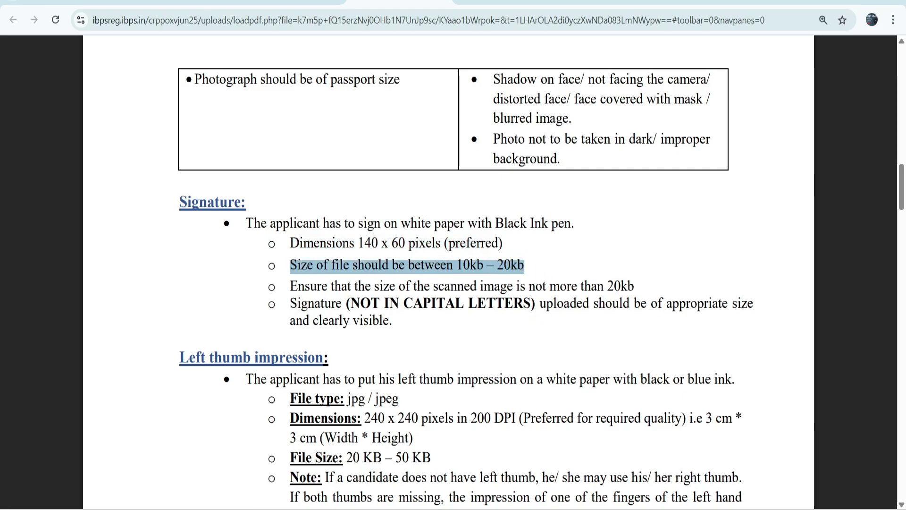
{"action": "left_click", "coordinate": [292, 2]}
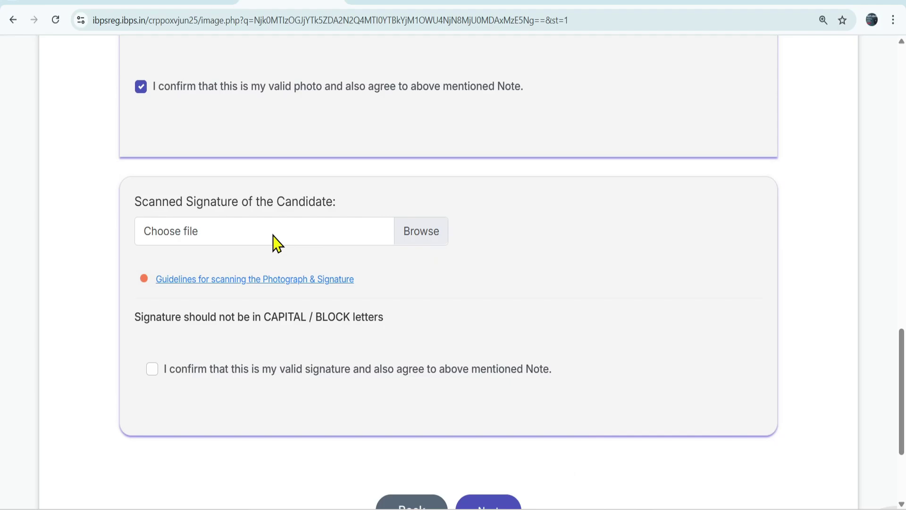
Choose the image file "sk sign" as the scanned signature of the candidate and upload it
{"action": "left_click", "coordinate": [242, 228]}
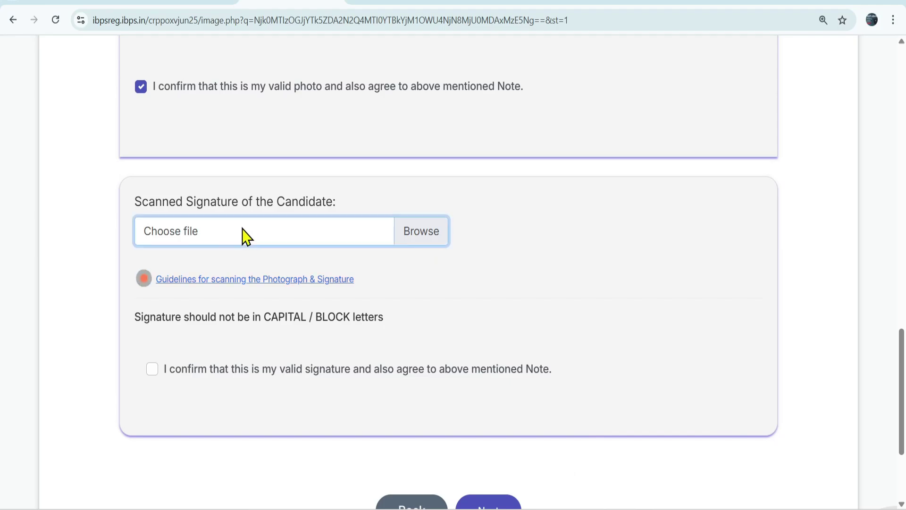
{"action": "left_click", "coordinate": [420, 237]}
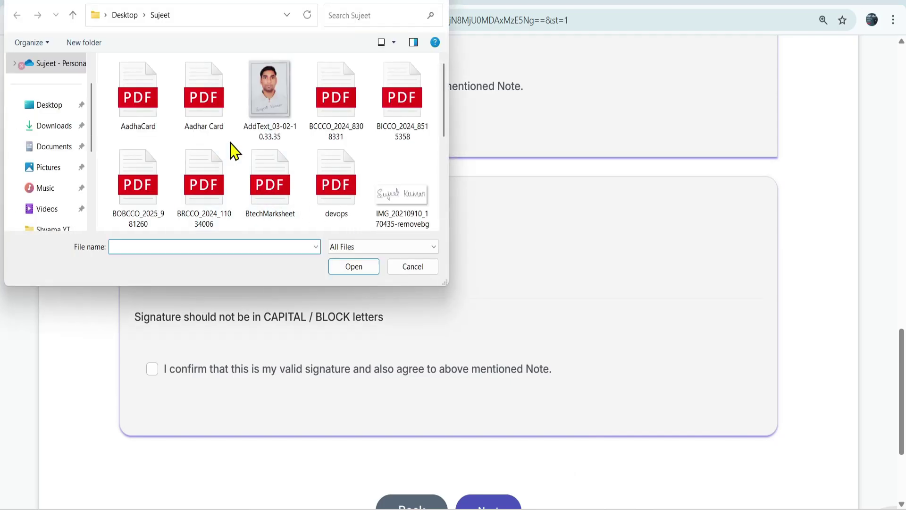
{"action": "scroll", "coordinate": [233, 148], "scroll_direction": "down", "scroll_amount": 3}
{"action": "left_click", "coordinate": [122, 215]}
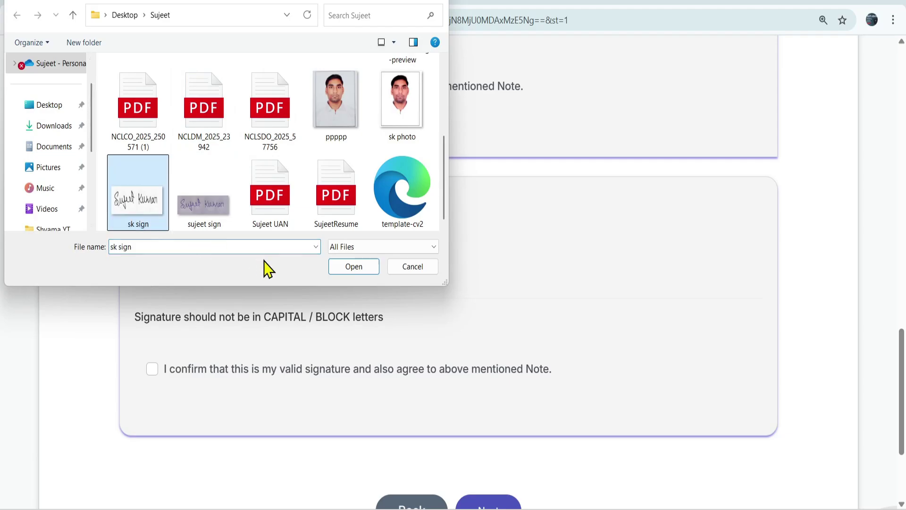
{"action": "left_click", "coordinate": [350, 270]}
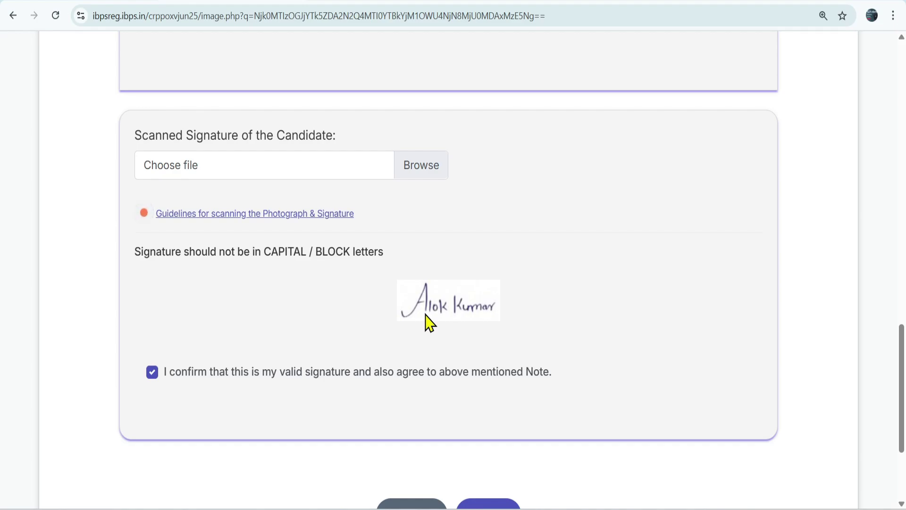
Confirm the valid signature declaration and proceed to the Details stage of the application
{"action": "left_click", "coordinate": [143, 372]}
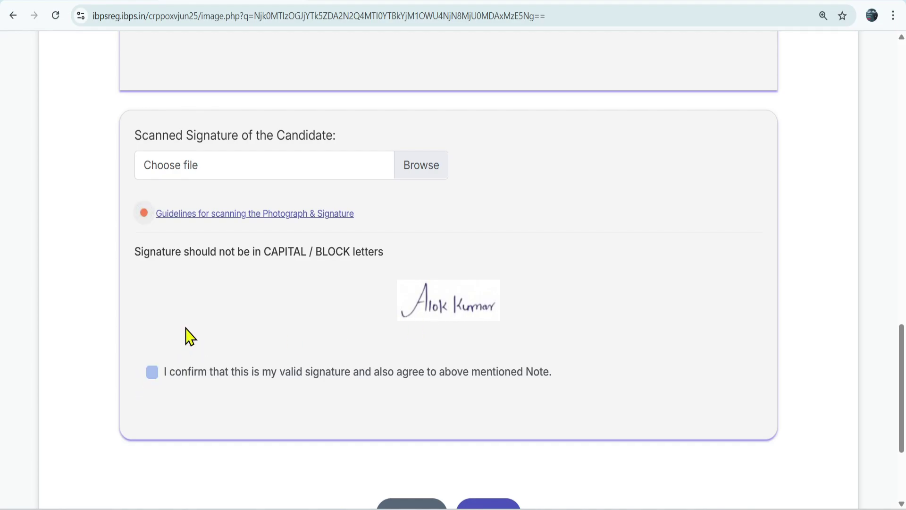
{"action": "left_click", "coordinate": [152, 373]}
{"action": "scroll", "coordinate": [269, 360], "scroll_direction": "down", "scroll_amount": 3}
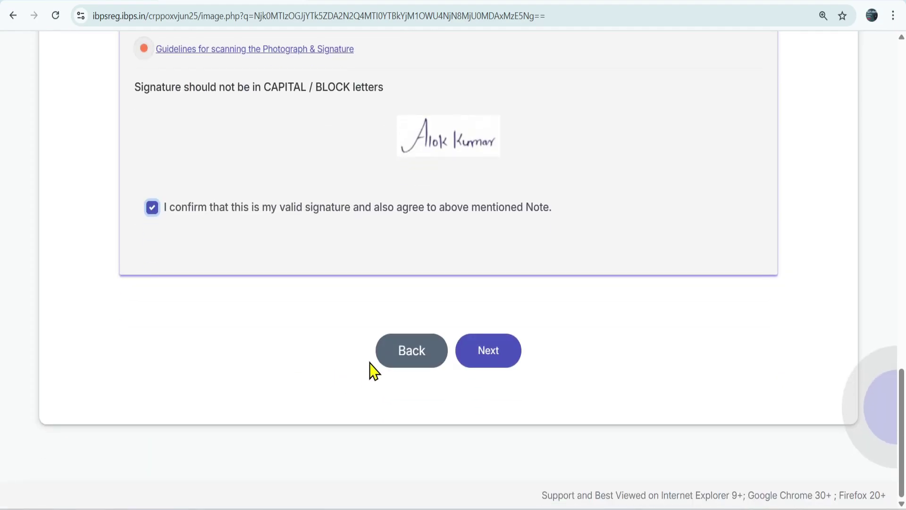
{"action": "left_click", "coordinate": [486, 363]}
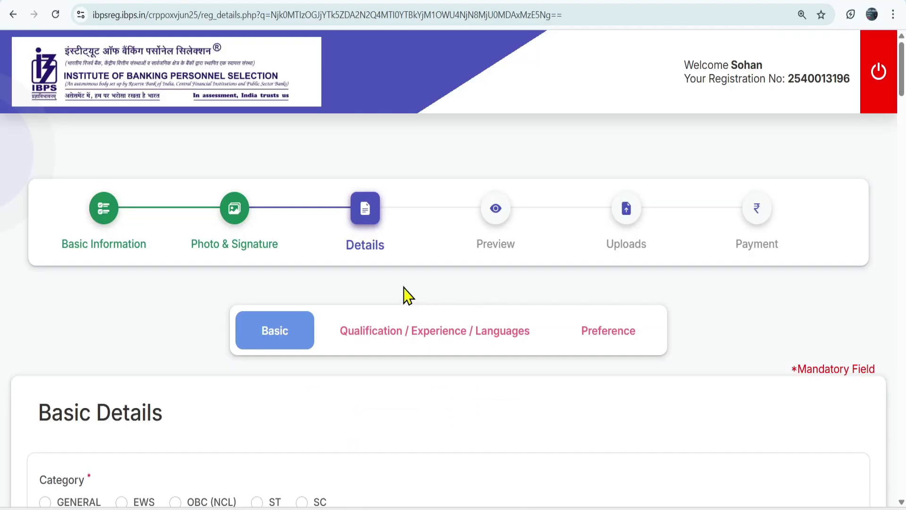
Set the category to GENERAL and answer Yes to the question about benchmark disability of 40% and above
{"action": "scroll", "coordinate": [386, 286], "scroll_direction": "down", "scroll_amount": 5}
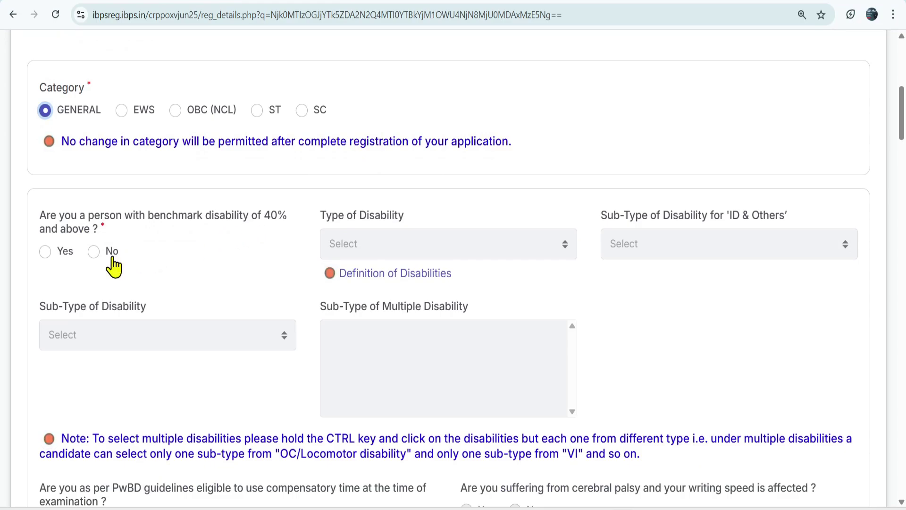
{"action": "left_click", "coordinate": [47, 253]}
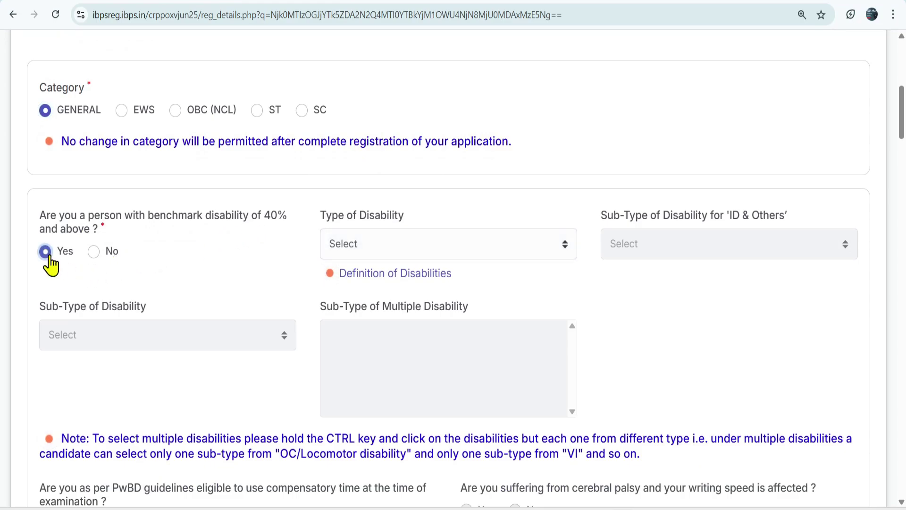
{"action": "left_click", "coordinate": [96, 253]}
{"action": "scroll", "coordinate": [85, 236], "scroll_direction": "down", "scroll_amount": 1}
{"action": "left_click", "coordinate": [52, 188]}
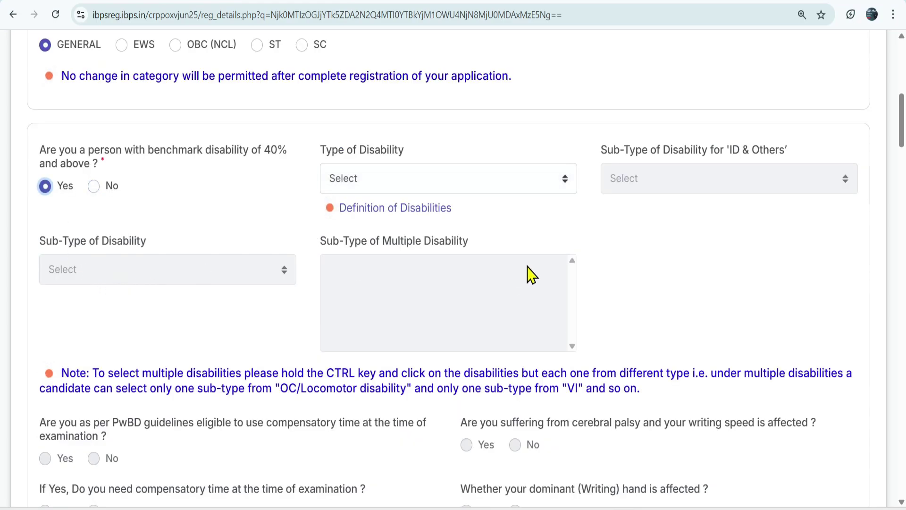
Choose VI as the type of disability and acknowledge the notice about scribe and compensatory time
{"action": "left_click", "coordinate": [388, 188]}
{"action": "left_click", "coordinate": [363, 220]}
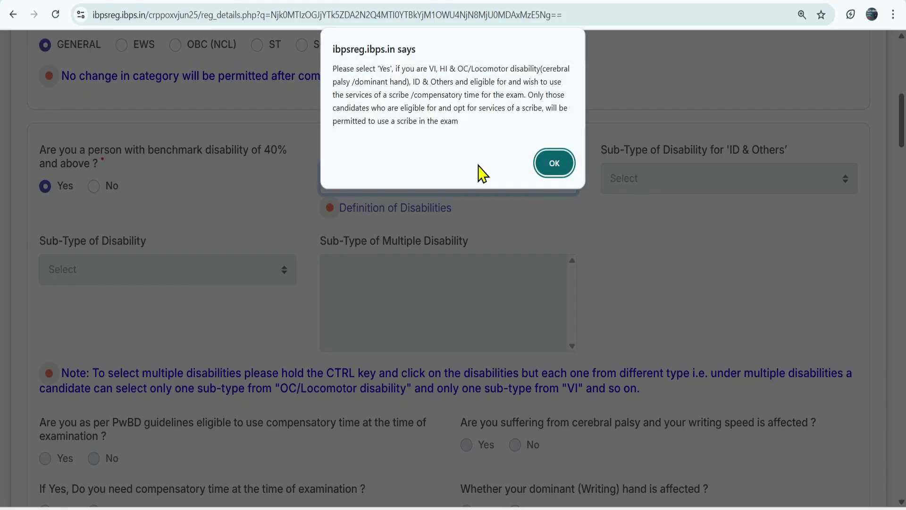
{"action": "left_click", "coordinate": [559, 168]}
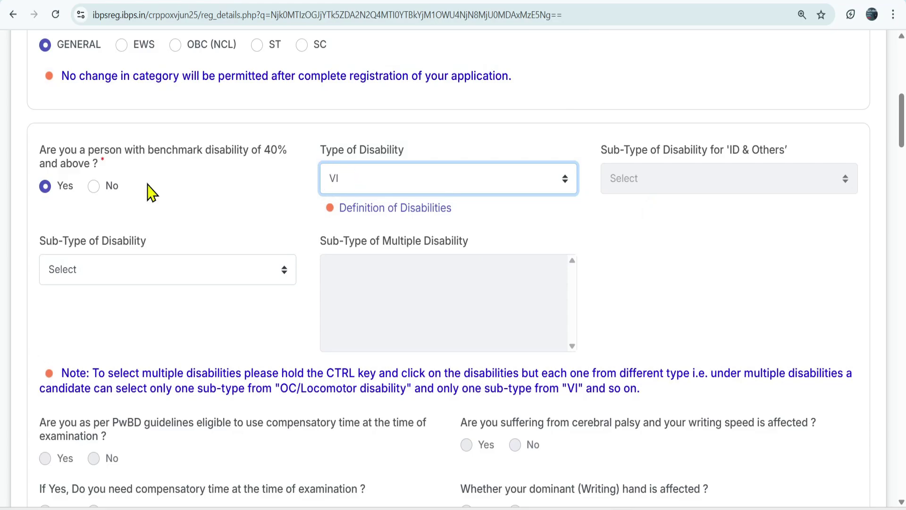
Answer No to the benchmark disability question and No to the question about specified disability with difficulty in writing
{"action": "left_click", "coordinate": [93, 186]}
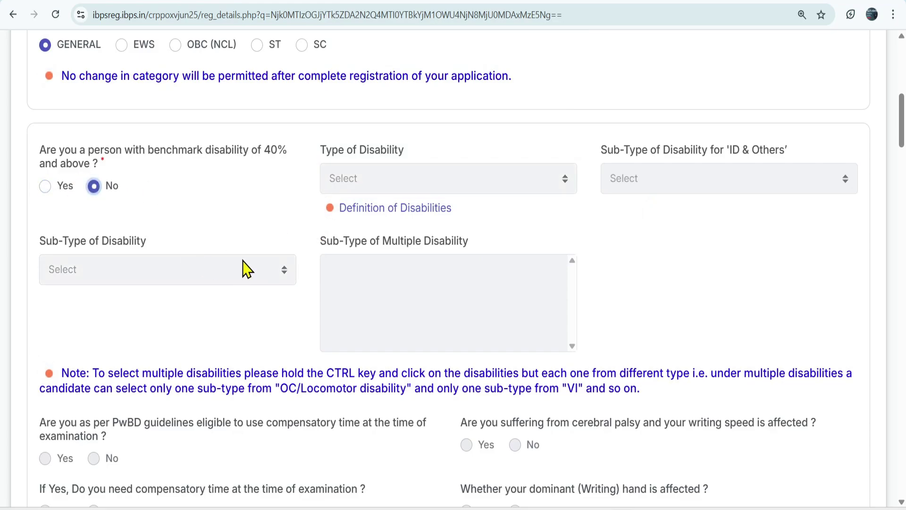
{"action": "scroll", "coordinate": [242, 269], "scroll_direction": "down", "scroll_amount": 4}
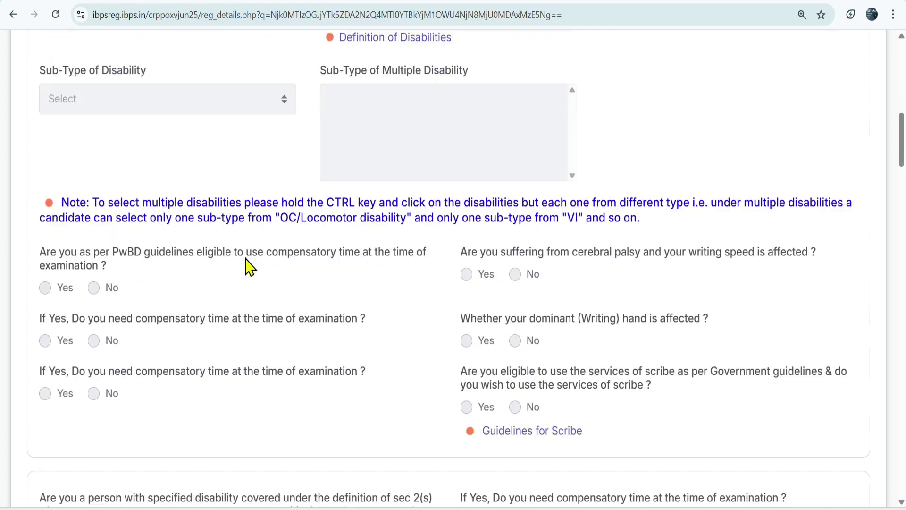
{"action": "scroll", "coordinate": [248, 267], "scroll_direction": "down", "scroll_amount": 7}
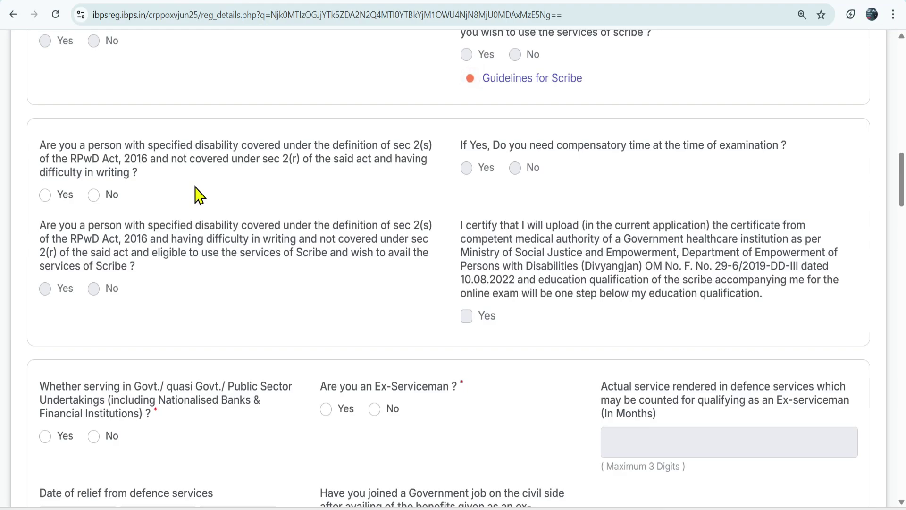
{"action": "left_click", "coordinate": [45, 195]}
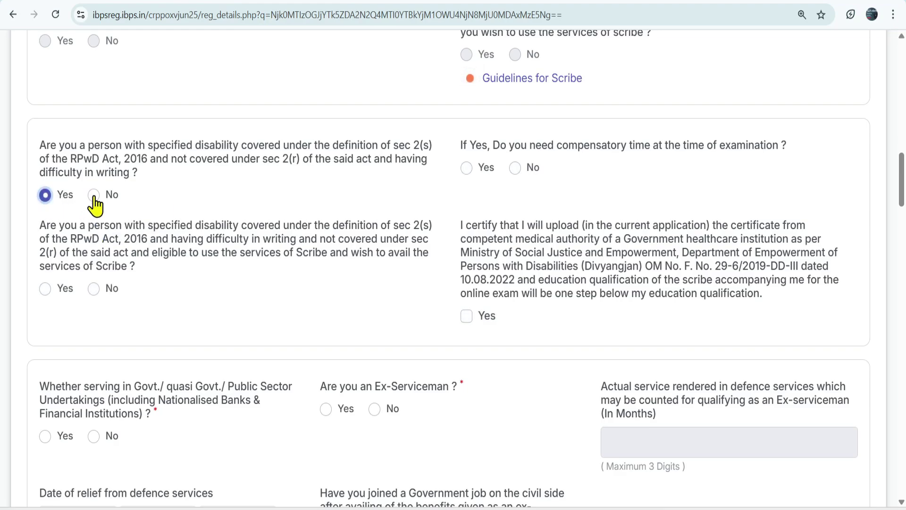
{"action": "left_click", "coordinate": [93, 195]}
{"action": "left_click", "coordinate": [467, 316]}
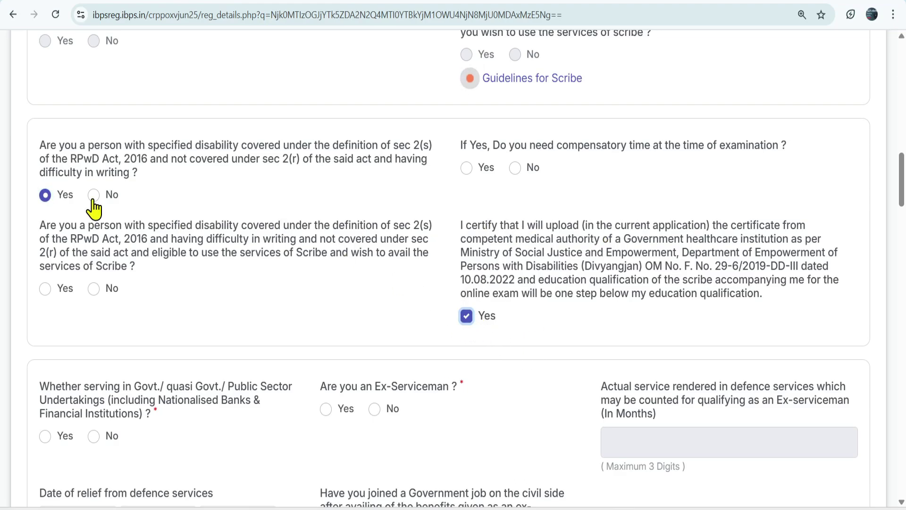
{"action": "left_click", "coordinate": [93, 195]}
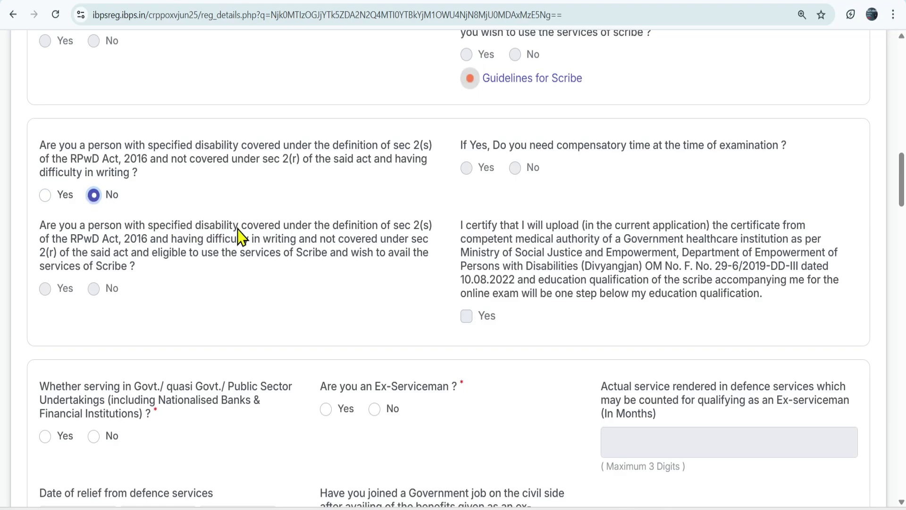
Answer No to serving in Govt./quasi Govt./Public Sector Undertakings and No to being an Ex-Serviceman
{"action": "scroll", "coordinate": [238, 237], "scroll_direction": "down", "scroll_amount": 4}
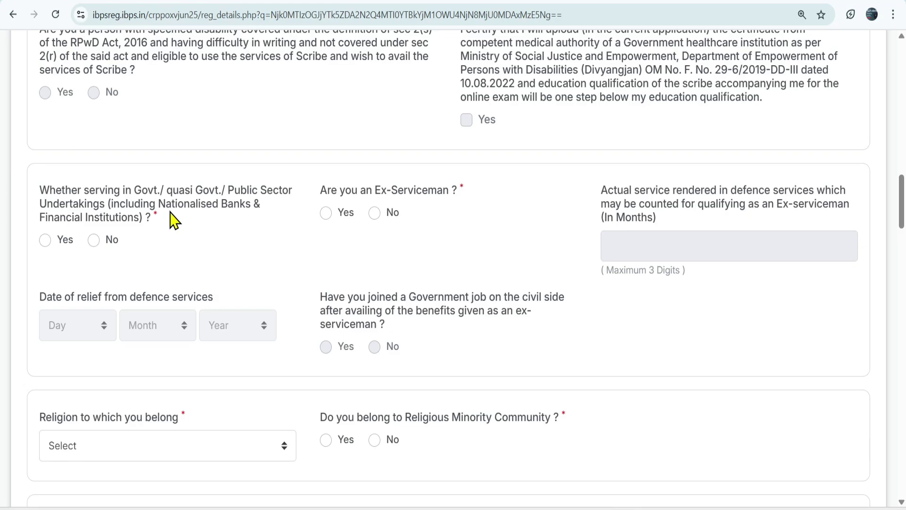
{"action": "left_click", "coordinate": [45, 240]}
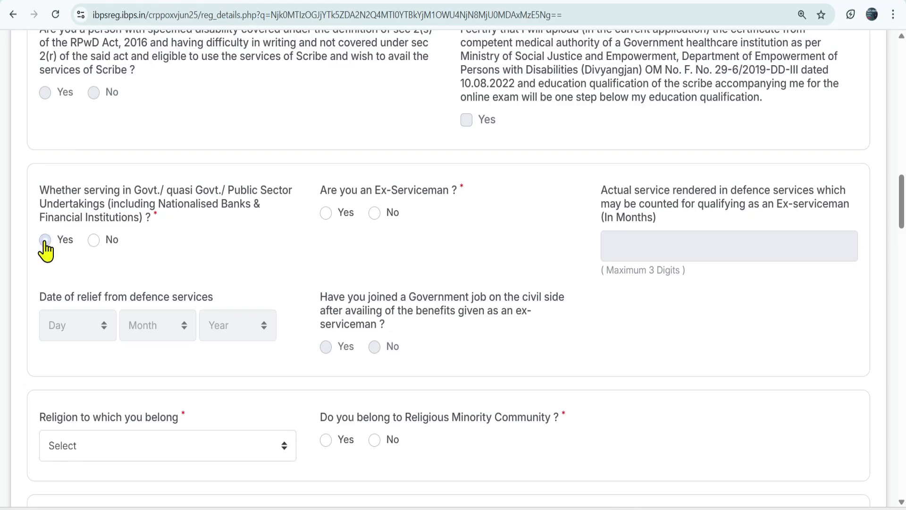
{"action": "left_click", "coordinate": [94, 241]}
{"action": "left_click", "coordinate": [326, 214]}
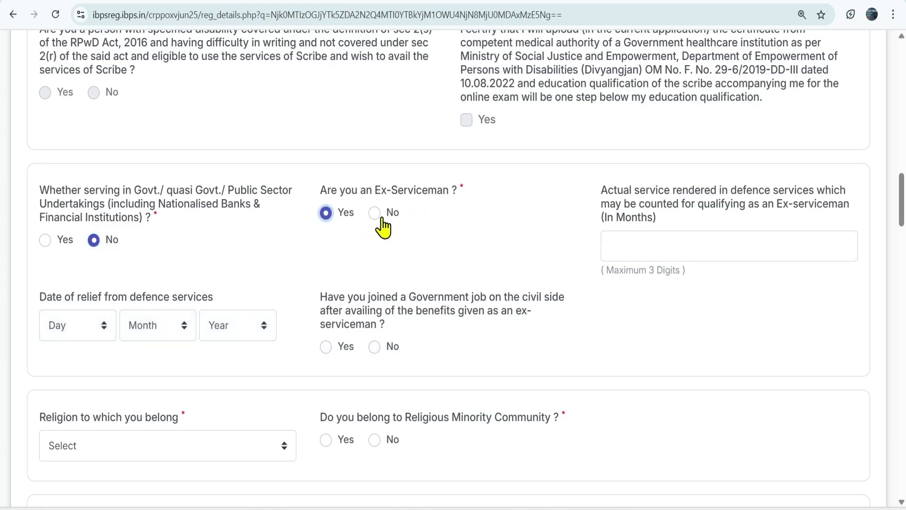
{"action": "left_click", "coordinate": [375, 215]}
Set the religion to Hinduism and answer No to belonging to a Religious Minority Community
{"action": "scroll", "coordinate": [129, 234], "scroll_direction": "down", "scroll_amount": 5}
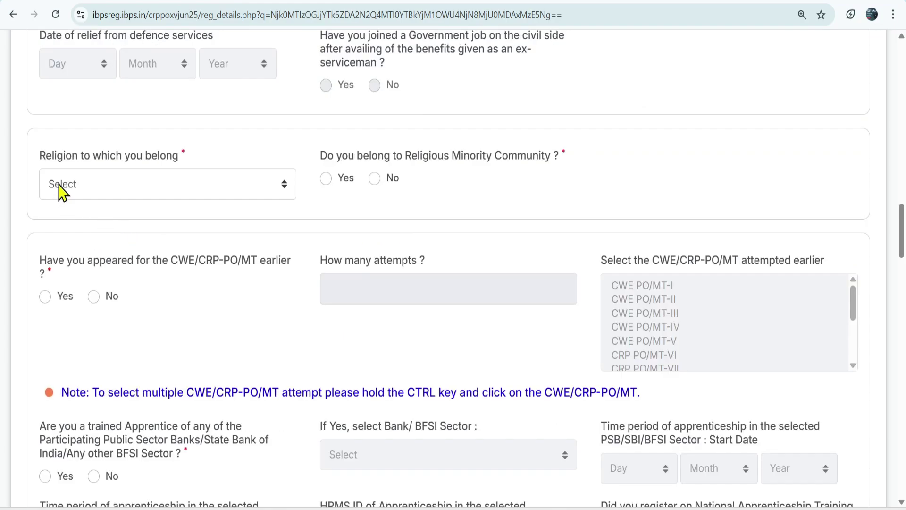
{"action": "left_click", "coordinate": [154, 186]}
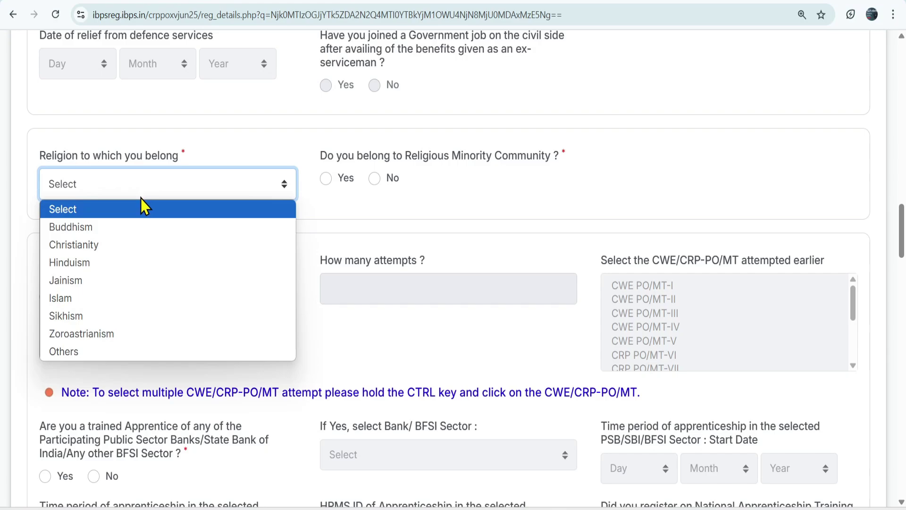
{"action": "left_click", "coordinate": [84, 263]}
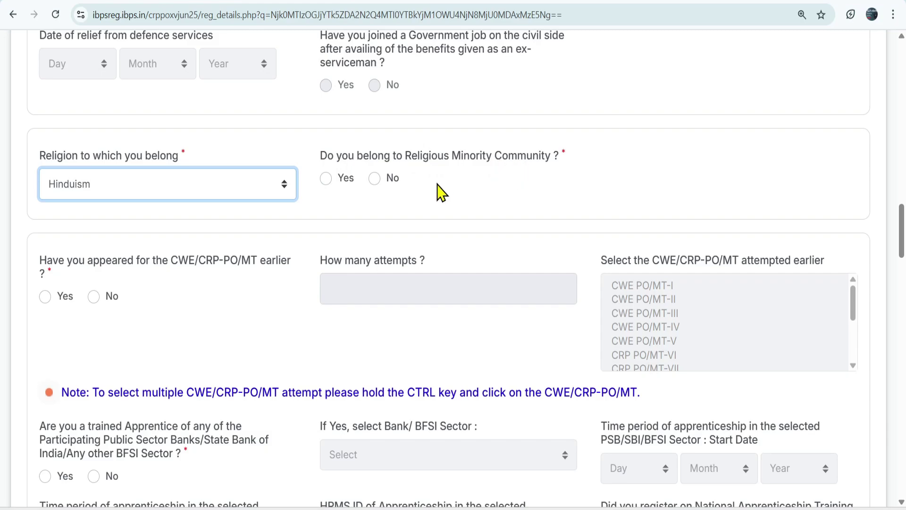
{"action": "left_click", "coordinate": [327, 179]}
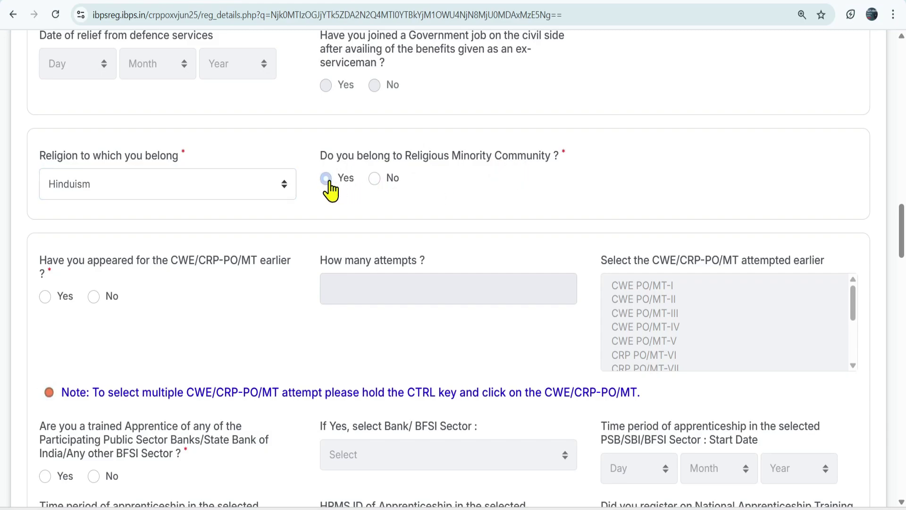
{"action": "left_click", "coordinate": [375, 180]}
Answer Yes to having appeared for the CWE/CRP-PO/MT earlier and set the number of attempts to 2
{"action": "scroll", "coordinate": [425, 199], "scroll_direction": "down", "scroll_amount": 3}
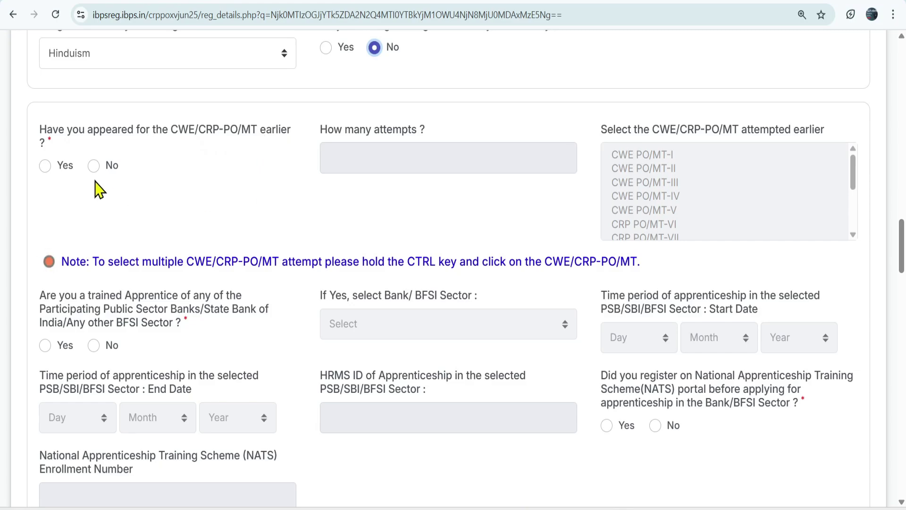
{"action": "left_click", "coordinate": [45, 166]}
{"action": "scroll", "coordinate": [309, 266], "scroll_direction": "up", "scroll_amount": 1}
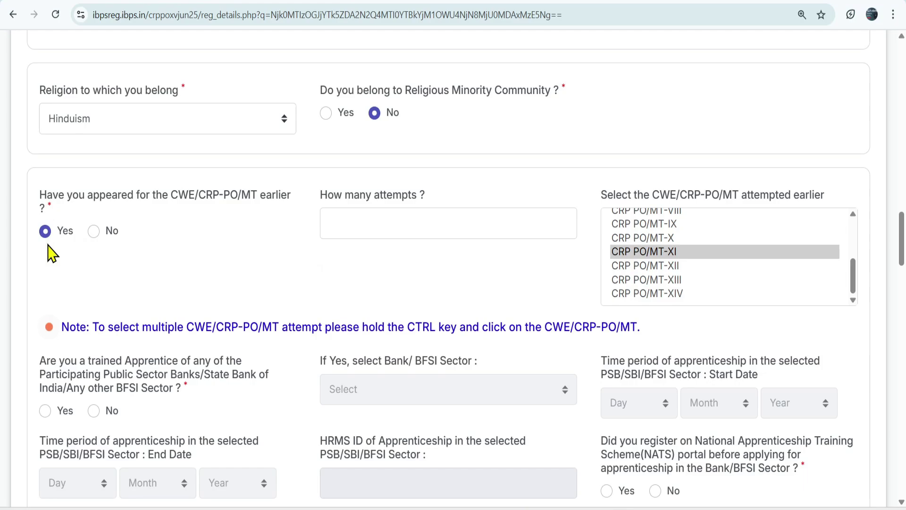
{"action": "left_click", "coordinate": [410, 225]}
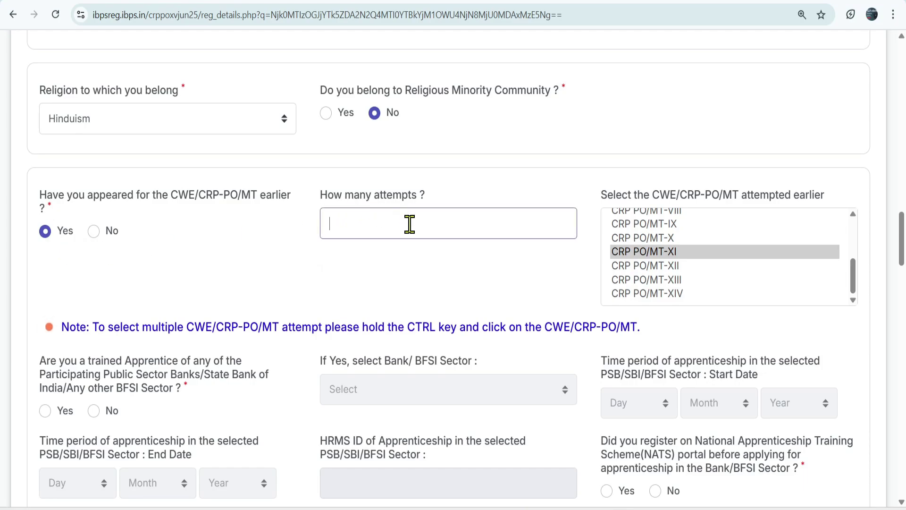
{"action": "left_click", "coordinate": [397, 255]}
{"action": "left_click", "coordinate": [374, 219]}
{"action": "left_click", "coordinate": [94, 231]}
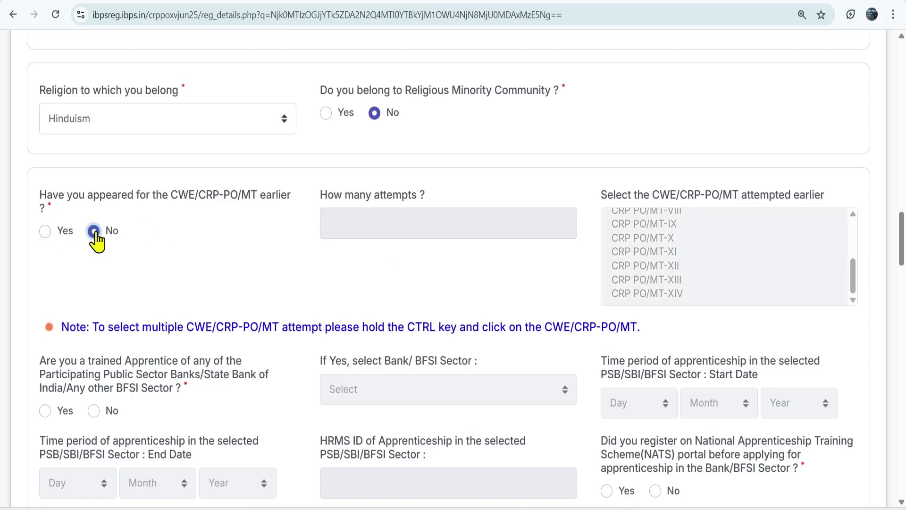
{"action": "left_click", "coordinate": [46, 231]}
{"action": "left_click", "coordinate": [339, 220]}
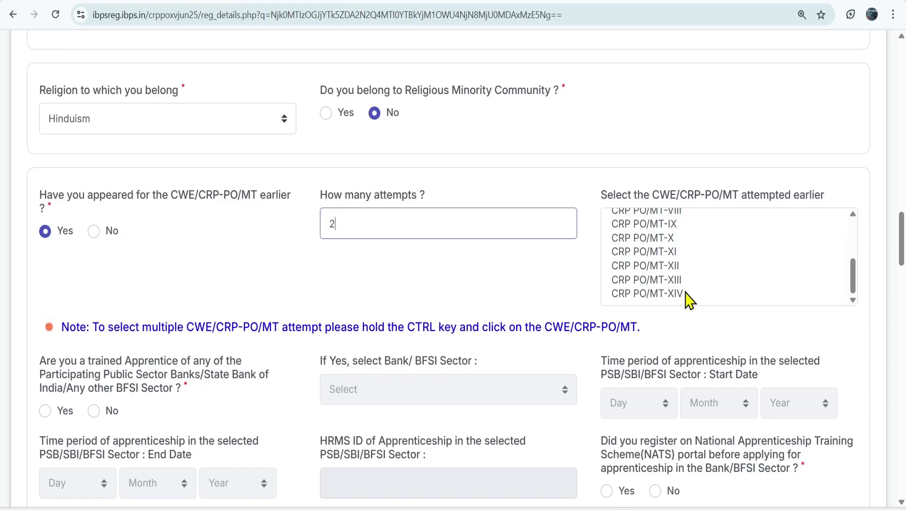
Select CRP PO/MT-XI, XII, XIII and XIV together as the exams attempted earlier
{"action": "scroll", "coordinate": [694, 293], "scroll_direction": "down", "scroll_amount": 1}
{"action": "scroll", "coordinate": [640, 212], "scroll_direction": "up", "scroll_amount": 1}
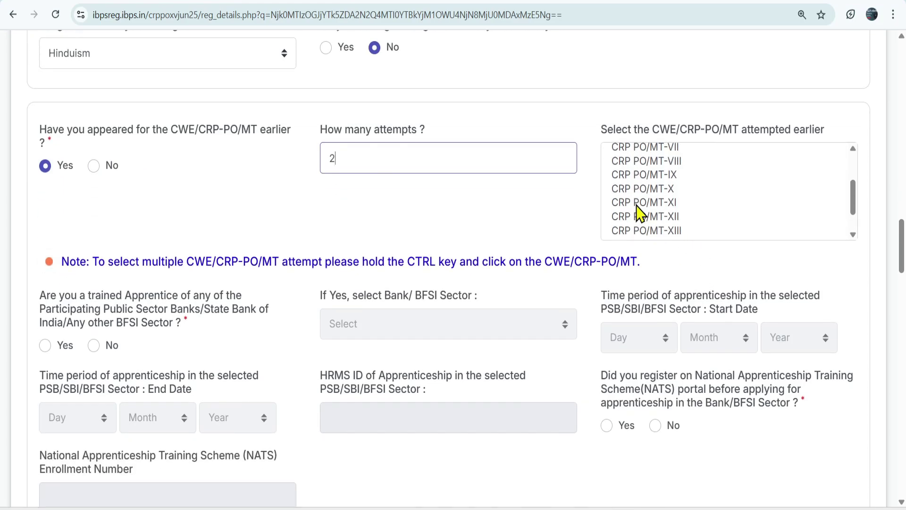
{"action": "scroll", "coordinate": [639, 213], "scroll_direction": "up", "scroll_amount": 2}
{"action": "scroll", "coordinate": [639, 212], "scroll_direction": "down", "scroll_amount": 3}
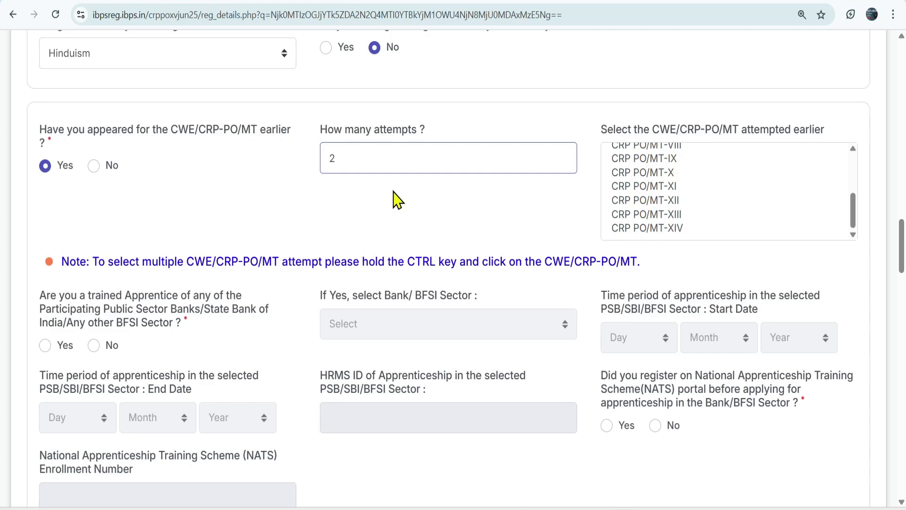
{"action": "left_click", "coordinate": [657, 216]}
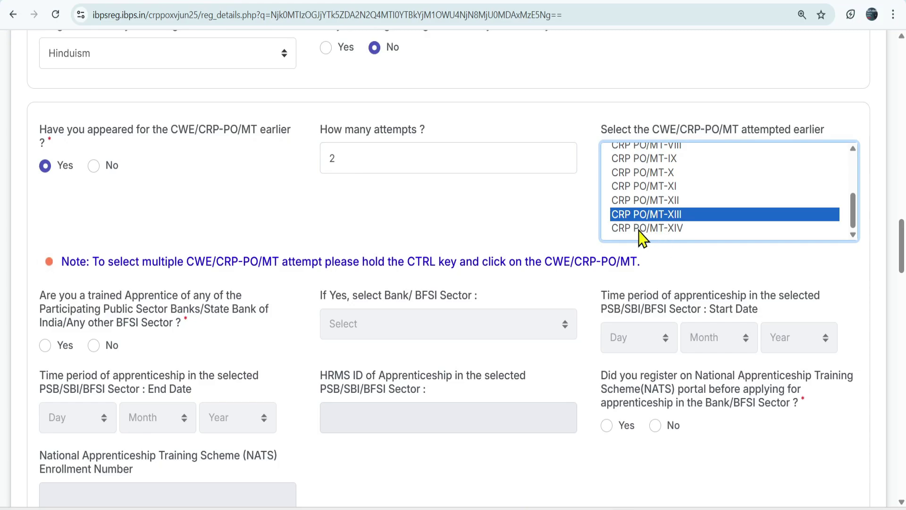
{"action": "left_click", "coordinate": [671, 228], "text": "ctrl"}
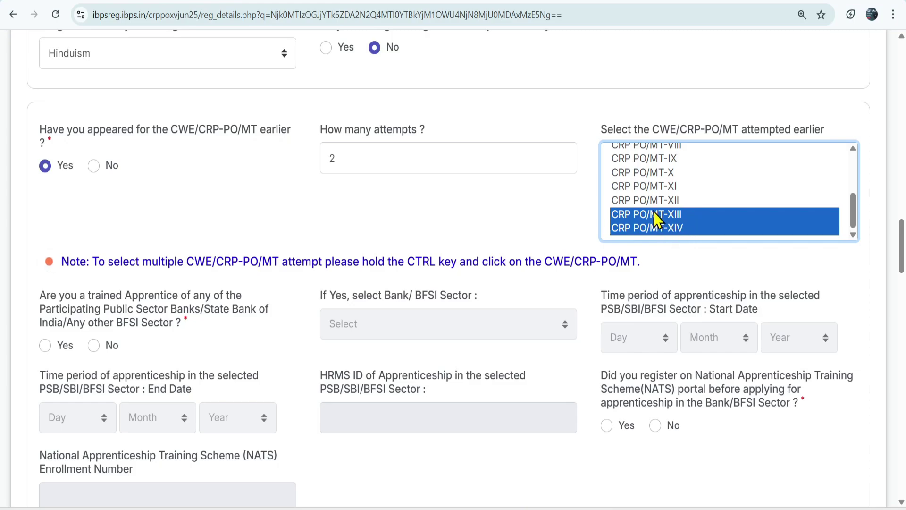
{"action": "left_click", "coordinate": [627, 199], "text": "ctrl"}
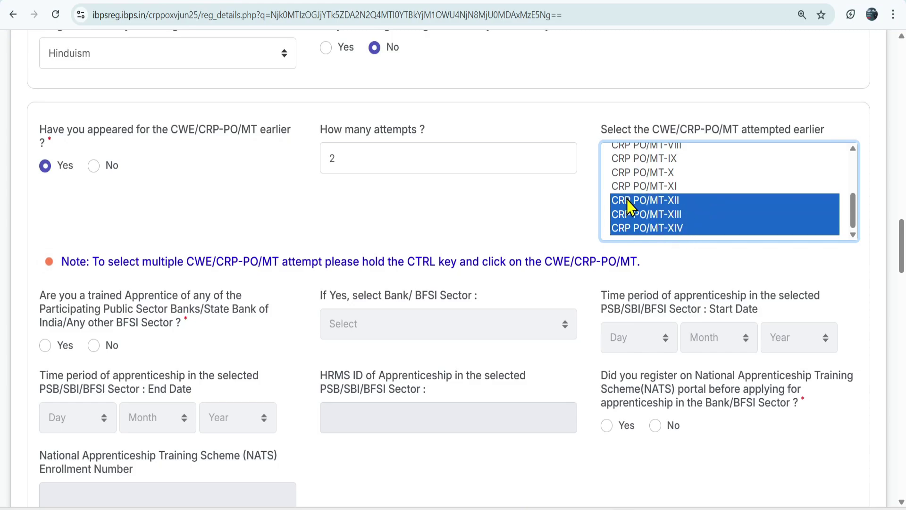
{"action": "left_click", "coordinate": [644, 186], "text": "ctrl"}
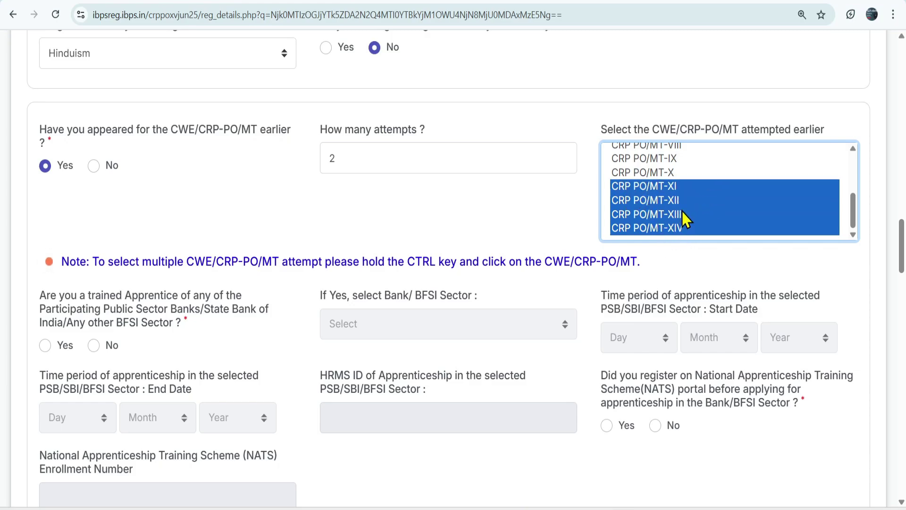
{"action": "left_click", "coordinate": [571, 226]}
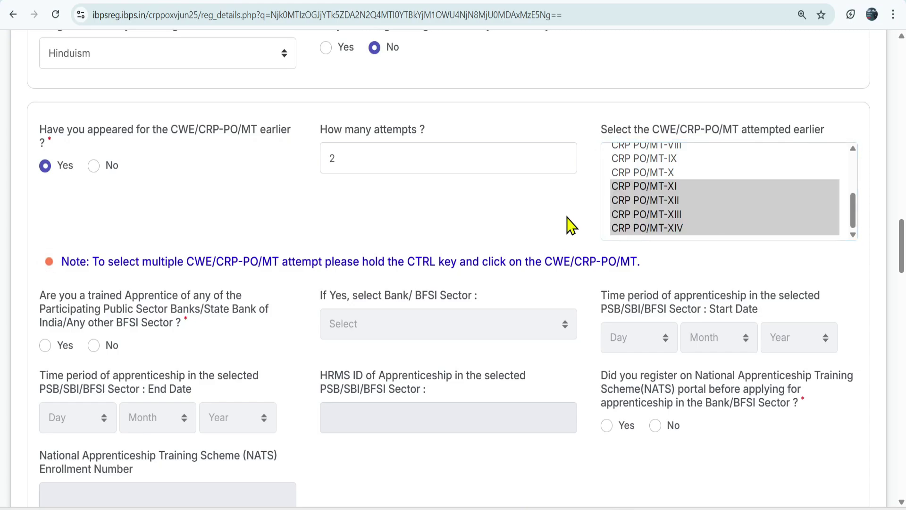
Answer No to having appeared for the CWE/CRP-PO/MT earlier and declare a trained apprenticeship with Bank of India
{"action": "left_click", "coordinate": [94, 167]}
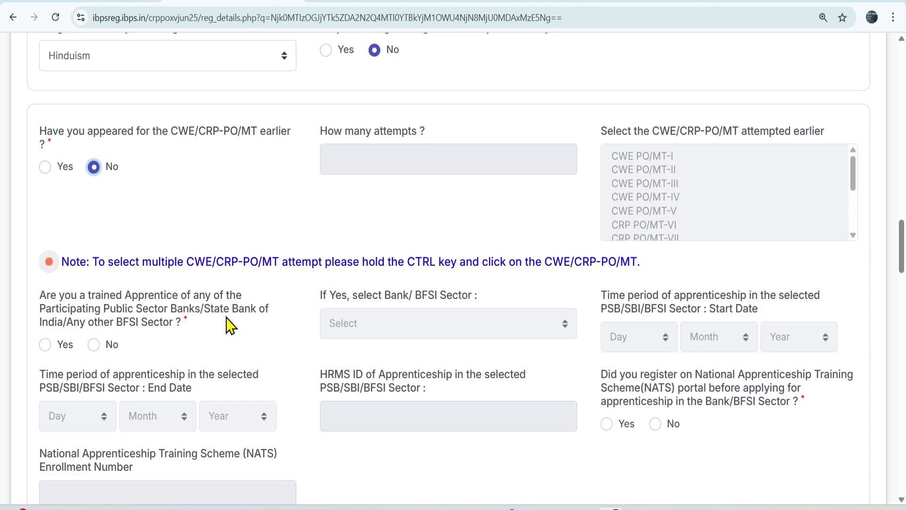
{"action": "left_click", "coordinate": [44, 345]}
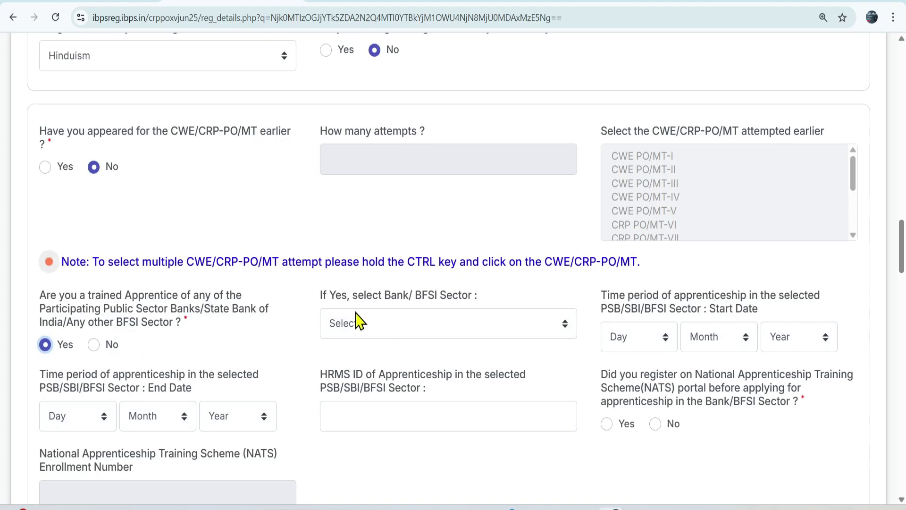
{"action": "left_click", "coordinate": [412, 324]}
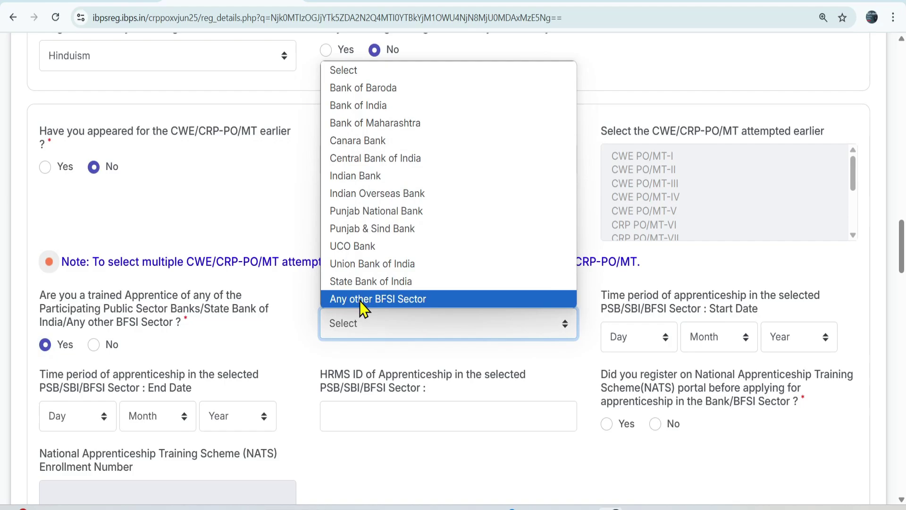
{"action": "left_click", "coordinate": [355, 106]}
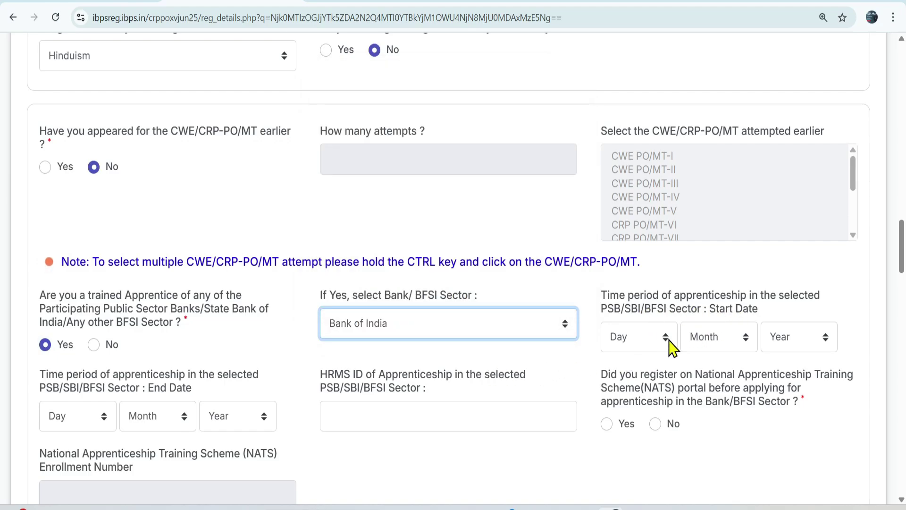
Set the start date of the apprenticeship period to 15 November 2009
{"action": "left_click", "coordinate": [654, 340]}
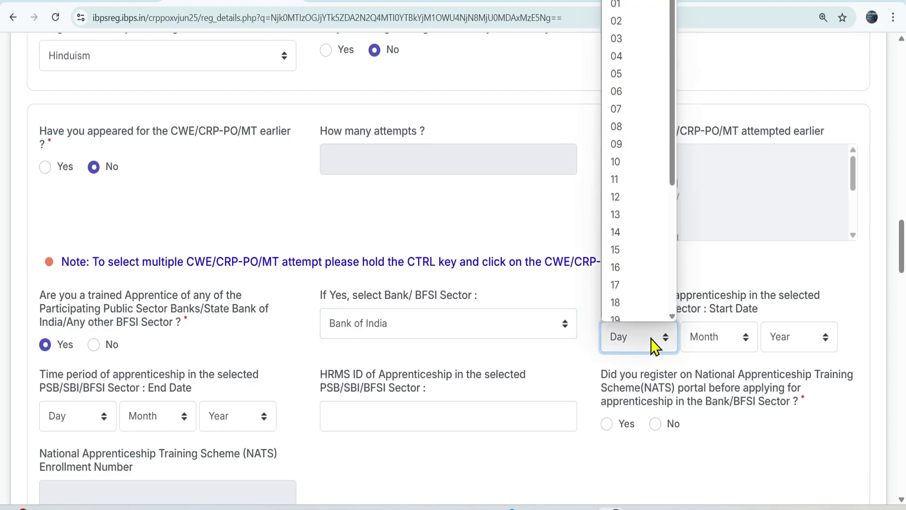
{"action": "left_click", "coordinate": [628, 247]}
{"action": "left_click", "coordinate": [720, 339]}
{"action": "left_click", "coordinate": [712, 295]}
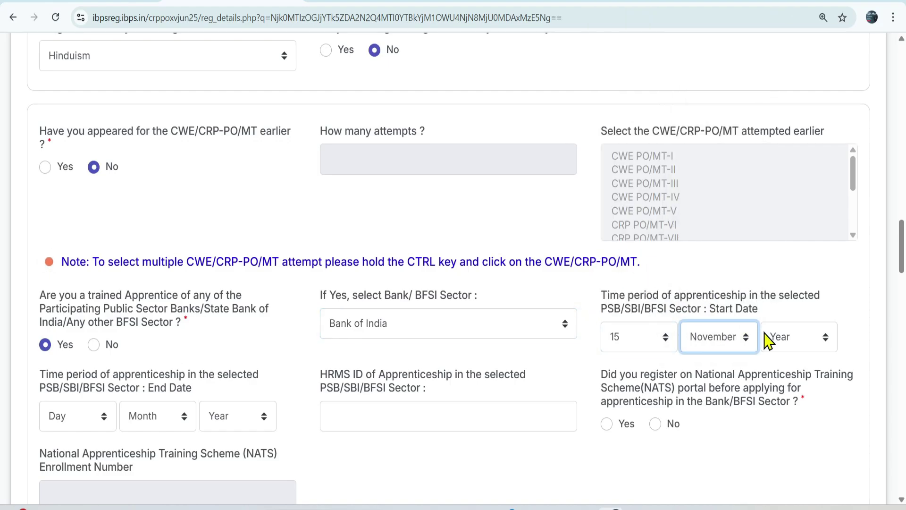
{"action": "left_click", "coordinate": [798, 337]}
{"action": "scroll", "coordinate": [793, 236], "scroll_direction": "down", "scroll_amount": 1}
{"action": "left_click", "coordinate": [789, 275]}
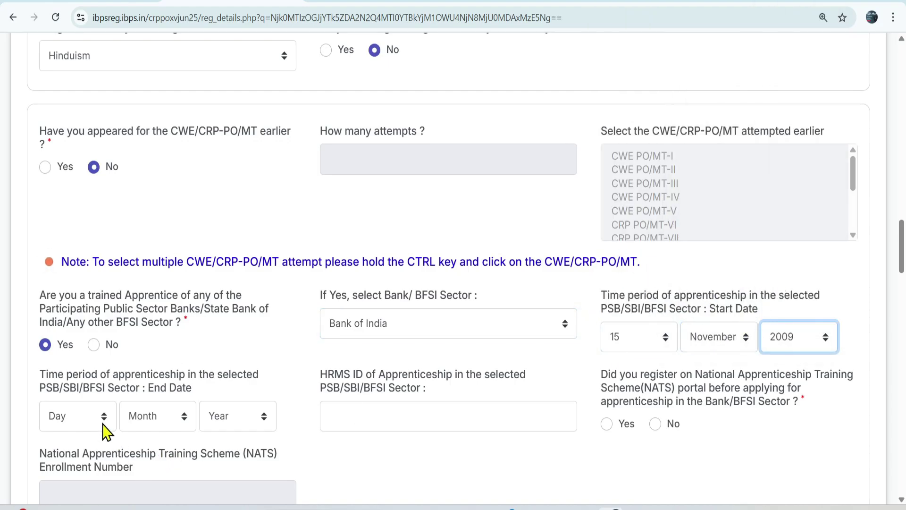
Set the end date of the apprenticeship period to 16 September 2008 and activate the HRMS ID field
{"action": "left_click", "coordinate": [74, 421]}
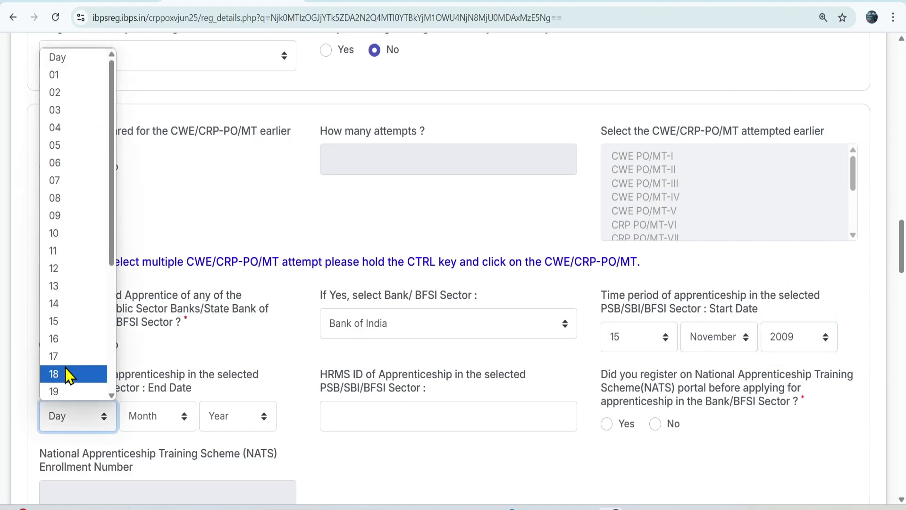
{"action": "left_click", "coordinate": [71, 372]}
{"action": "left_click", "coordinate": [168, 420]}
{"action": "left_click", "coordinate": [152, 338]}
{"action": "left_click", "coordinate": [219, 418]}
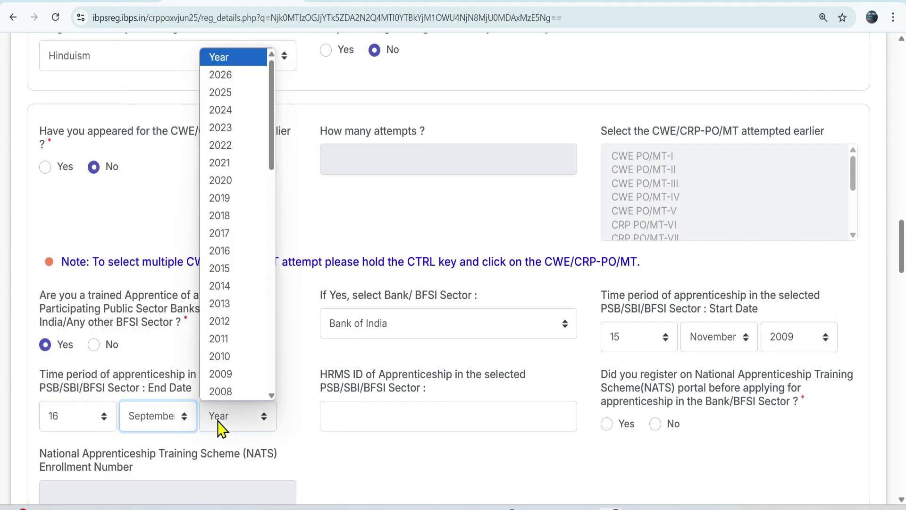
{"action": "left_click", "coordinate": [212, 392]}
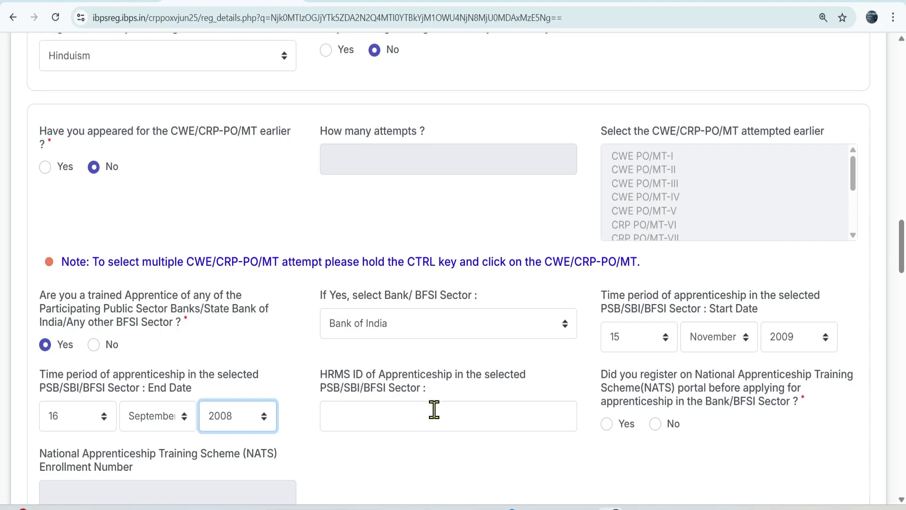
{"action": "left_click", "coordinate": [413, 419]}
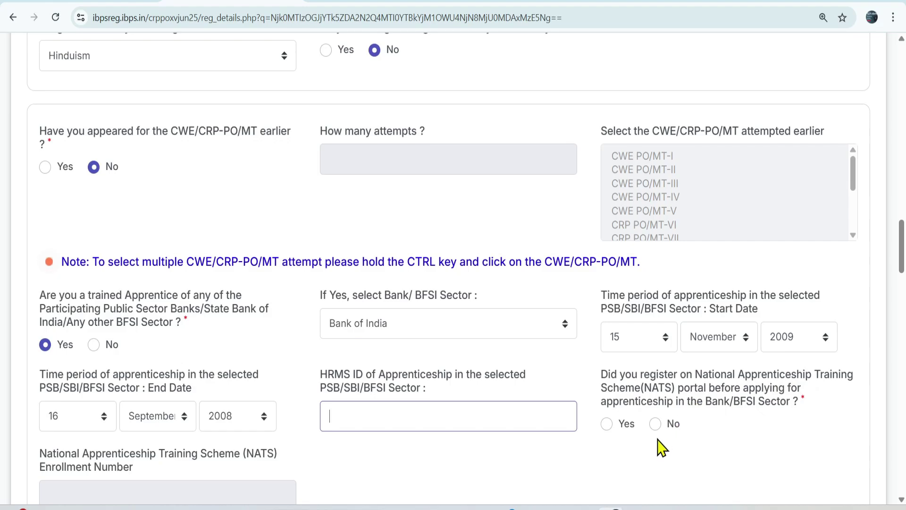
Try both answers to the NATS portal registration question, choose Yes again and activate the NATS enrollment number field
{"action": "left_click", "coordinate": [608, 427]}
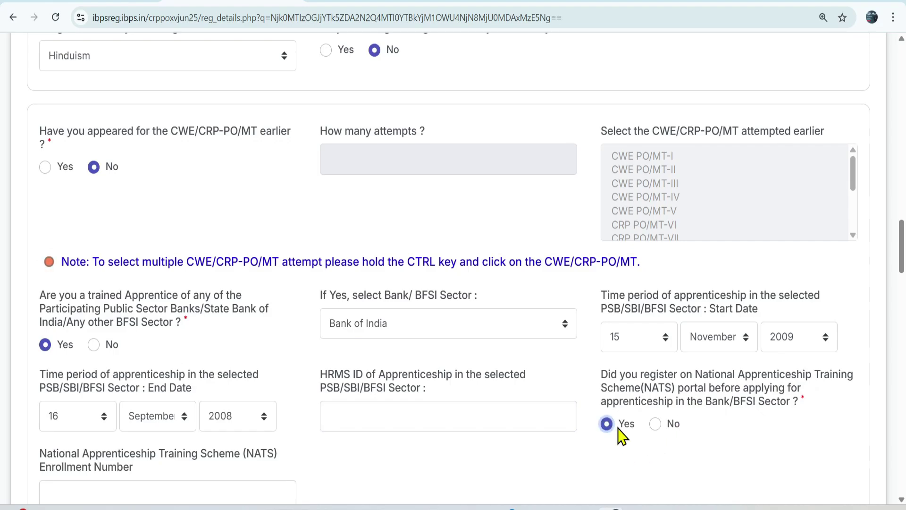
{"action": "left_click", "coordinate": [654, 425]}
{"action": "scroll", "coordinate": [64, 222], "scroll_direction": "down", "scroll_amount": 5}
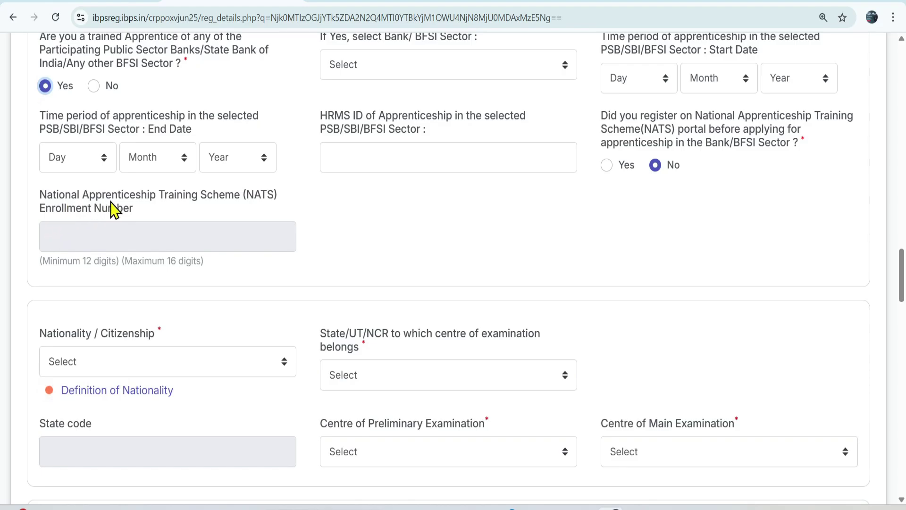
{"action": "left_click", "coordinate": [610, 170]}
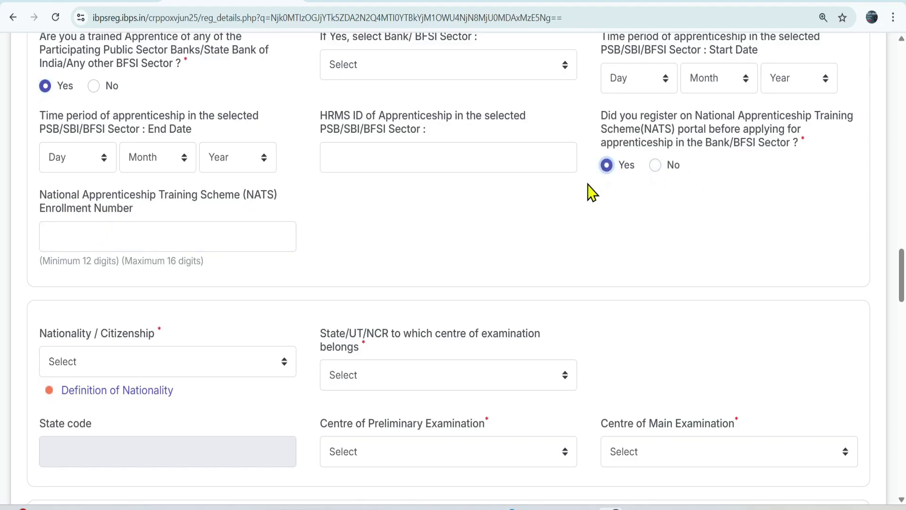
{"action": "left_click", "coordinate": [130, 234]}
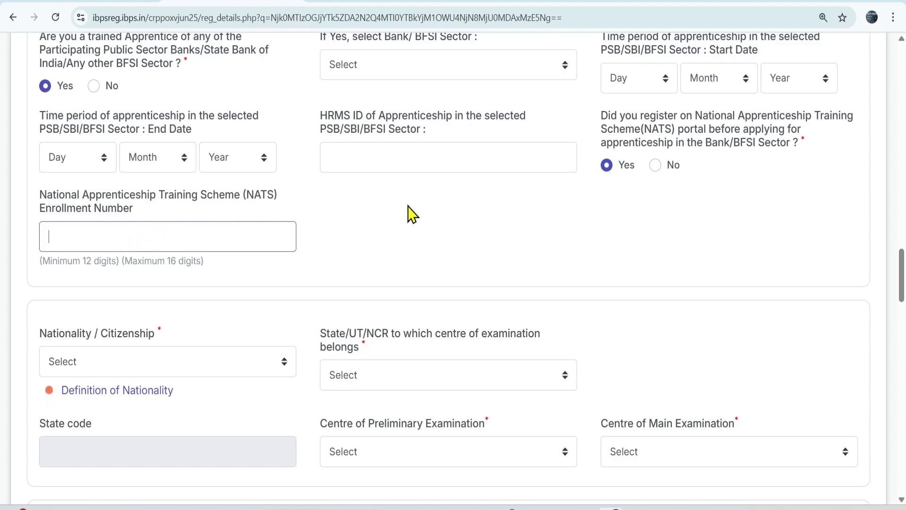
Answer No to the NATS portal registration question and No to being a trained apprentice
{"action": "scroll", "coordinate": [321, 211], "scroll_direction": "up", "scroll_amount": 1}
{"action": "left_click", "coordinate": [655, 230]}
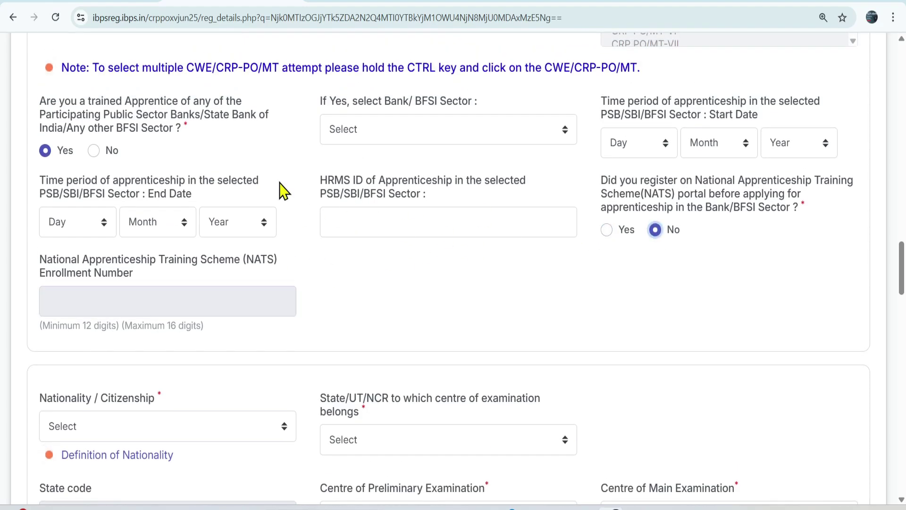
{"action": "left_click", "coordinate": [94, 151]}
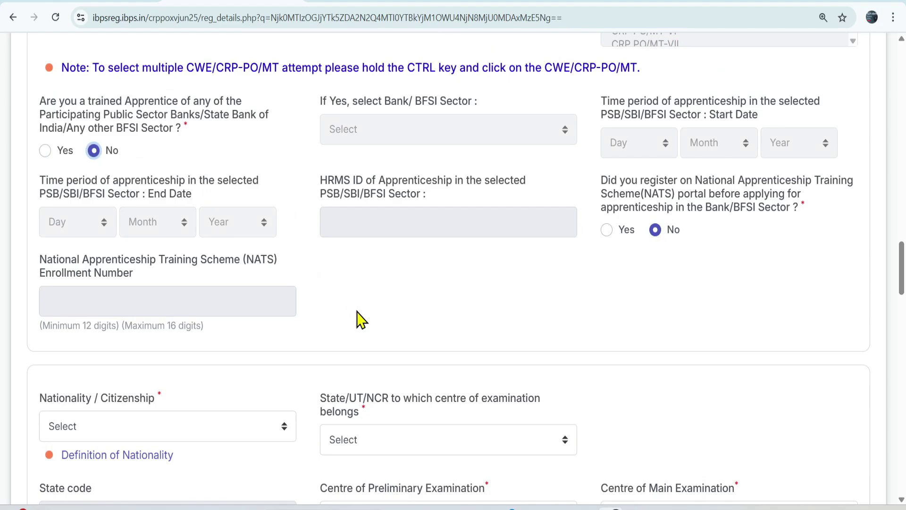
Set the nationality to Indian and the state of the examination centre to Bihar
{"action": "scroll", "coordinate": [358, 318], "scroll_direction": "down", "scroll_amount": 5}
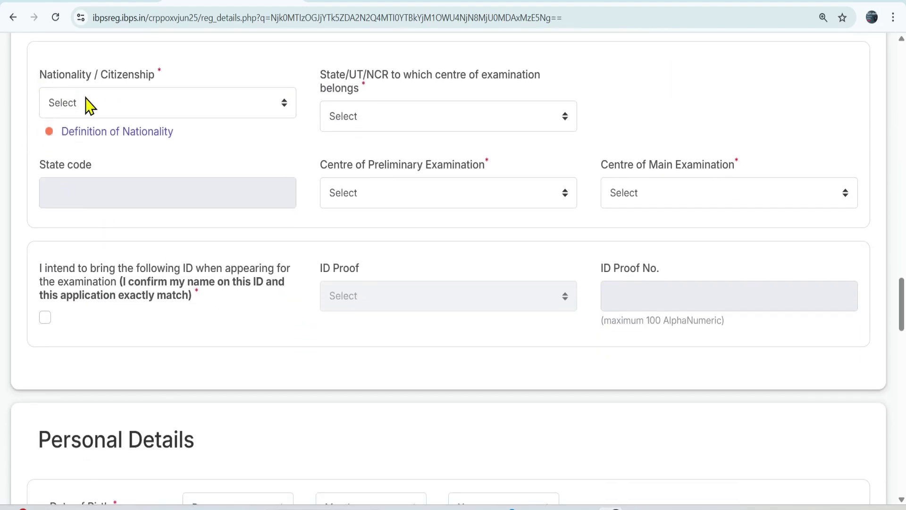
{"action": "left_click", "coordinate": [88, 103]}
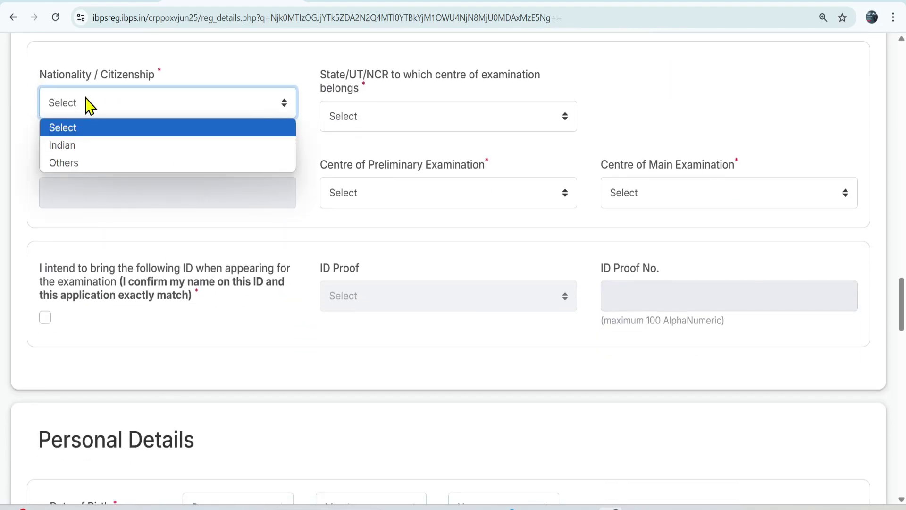
{"action": "left_click", "coordinate": [77, 147]}
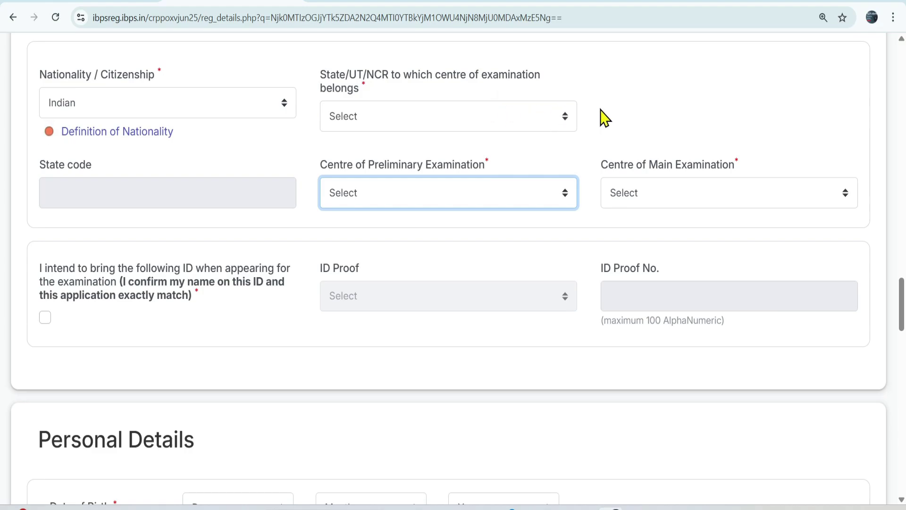
{"action": "left_click", "coordinate": [397, 119]}
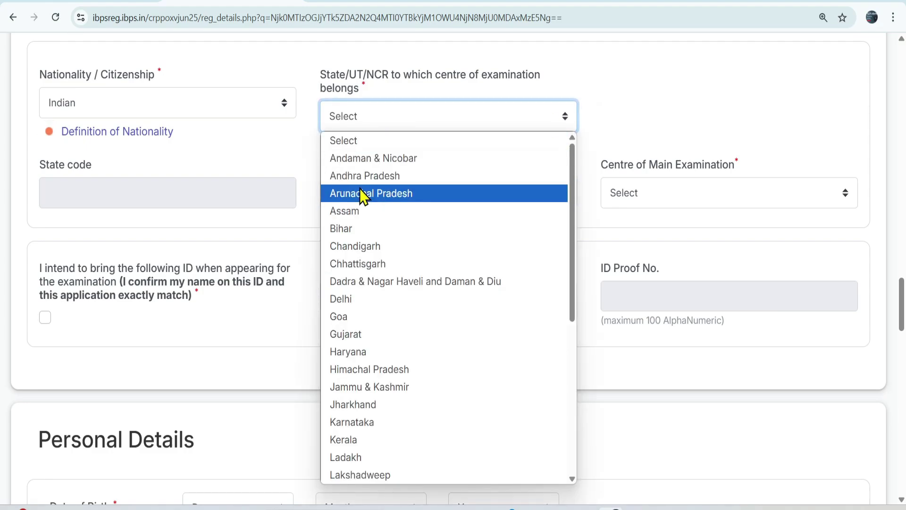
{"action": "left_click", "coordinate": [355, 231]}
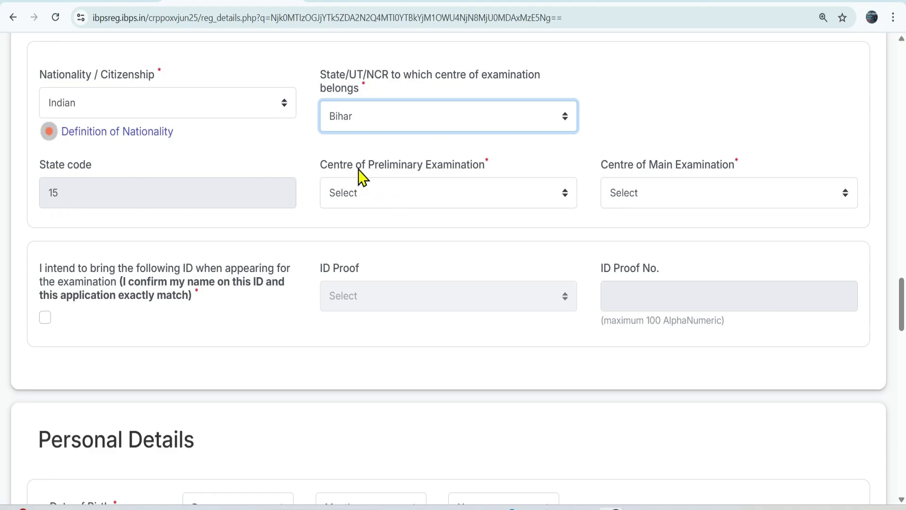
Choose Patna as the centre for both the preliminary and the main examination
{"action": "left_click", "coordinate": [414, 193]}
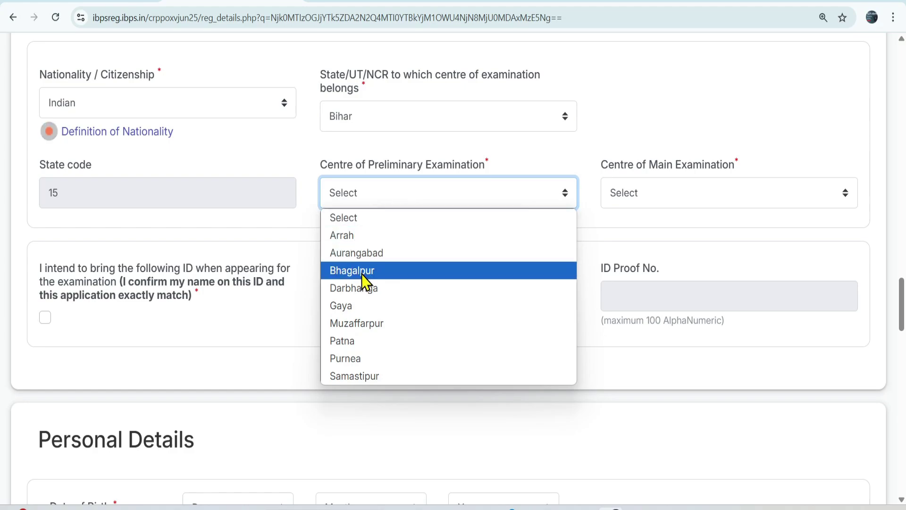
{"action": "left_click", "coordinate": [358, 347]}
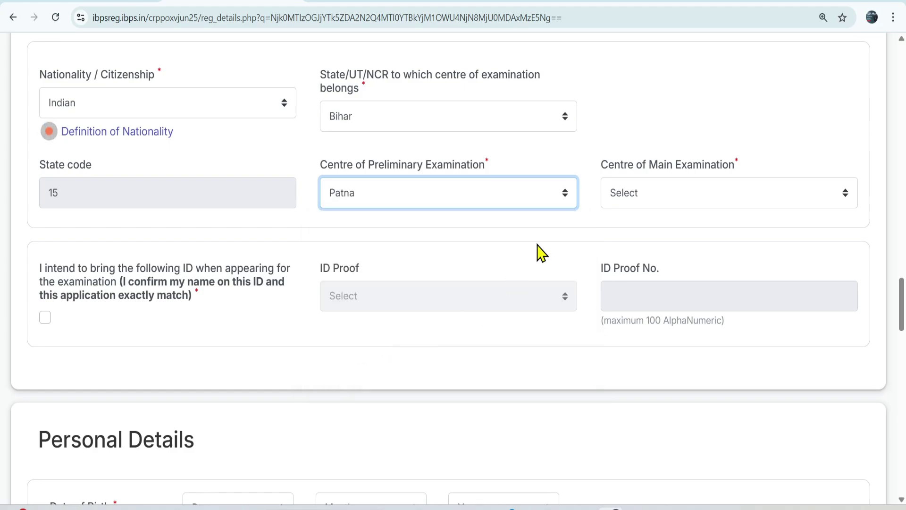
{"action": "left_click", "coordinate": [656, 198]}
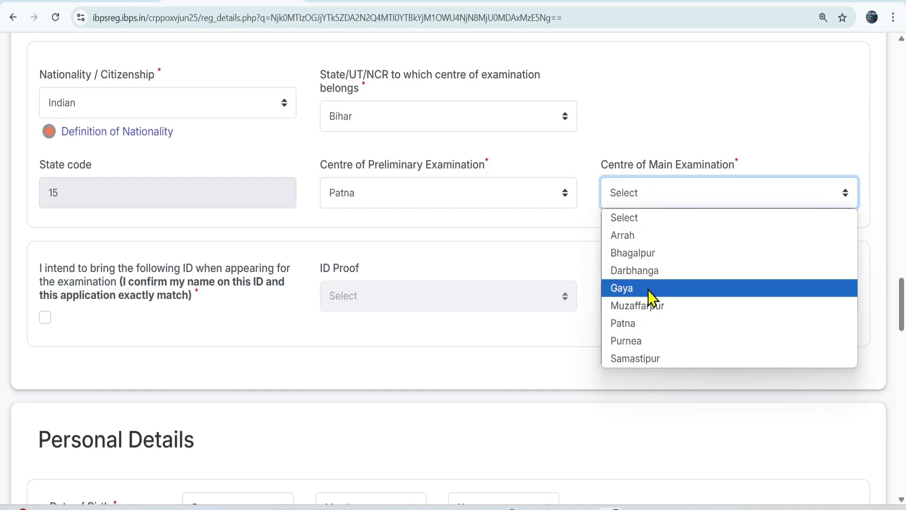
{"action": "left_click", "coordinate": [636, 331]}
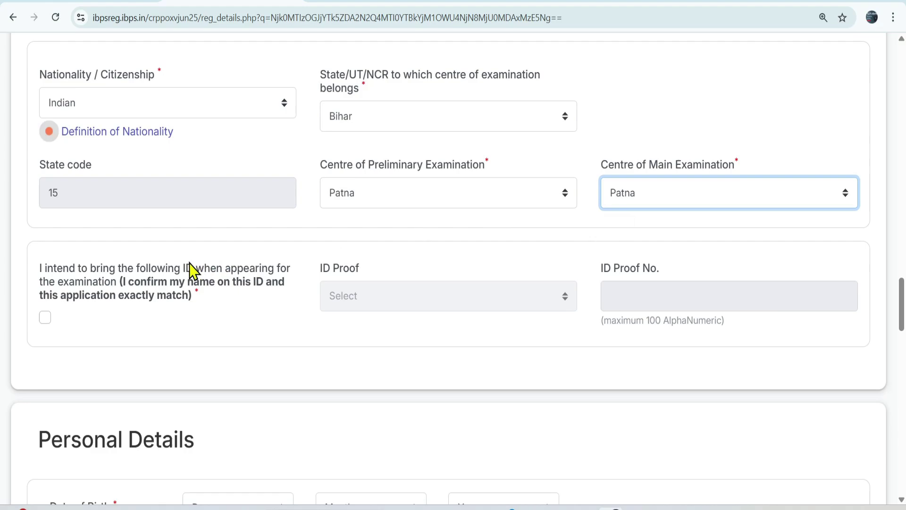
Confirm that the name on the examination ID matches, select Aadhaar Card as the ID proof and activate the ID proof number field
{"action": "scroll", "coordinate": [94, 243], "scroll_direction": "down", "scroll_amount": 1}
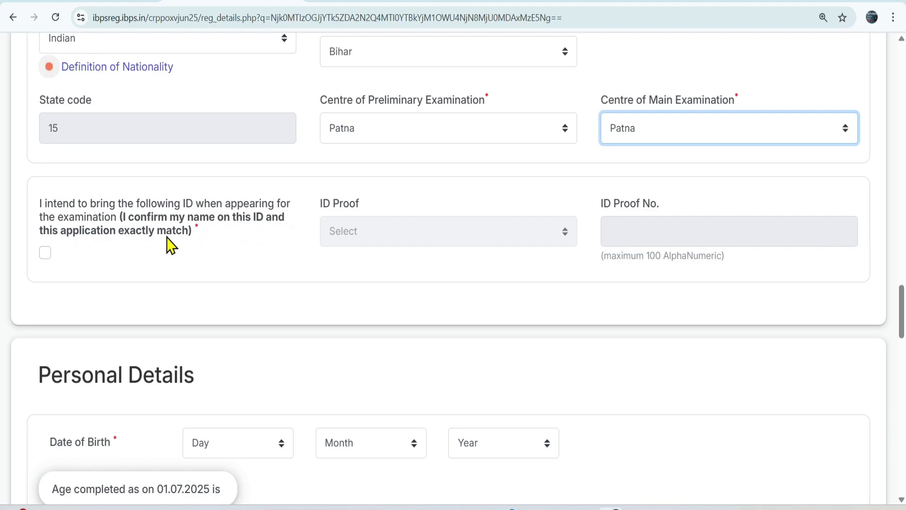
{"action": "left_click", "coordinate": [46, 255]}
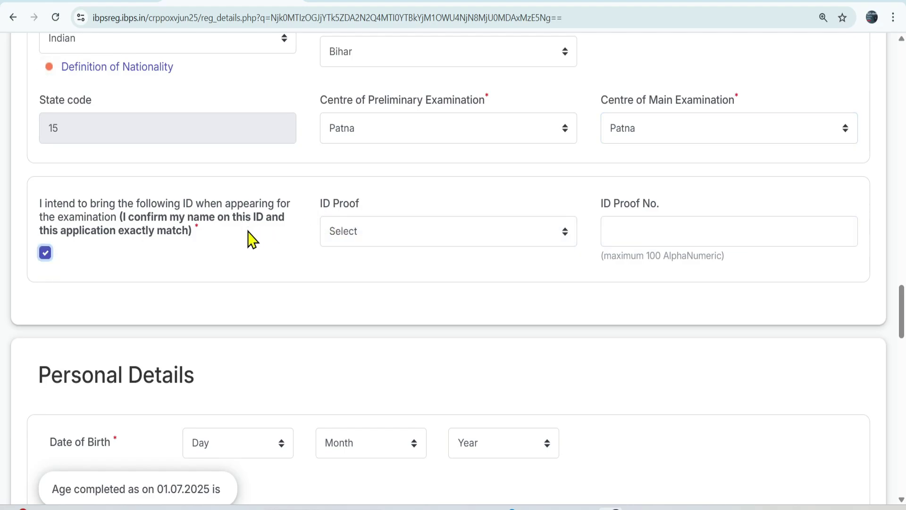
{"action": "left_click", "coordinate": [339, 237]}
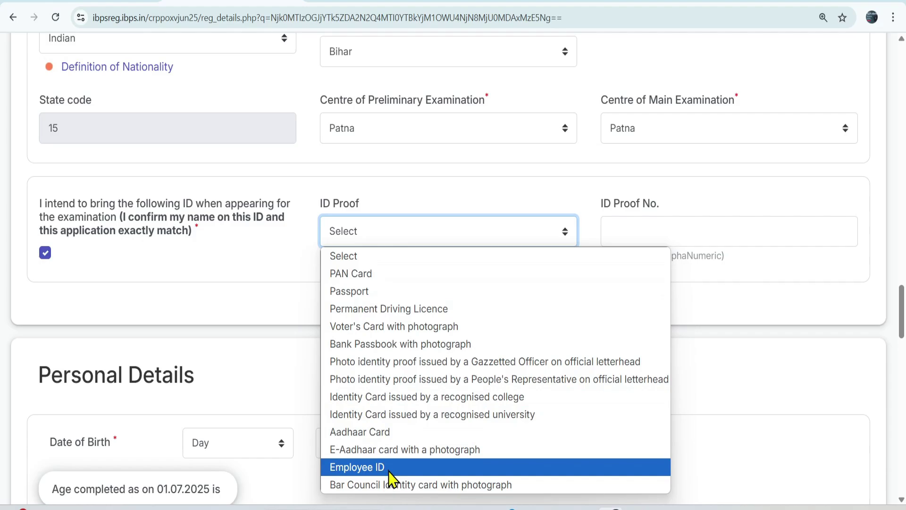
{"action": "left_click", "coordinate": [375, 433]}
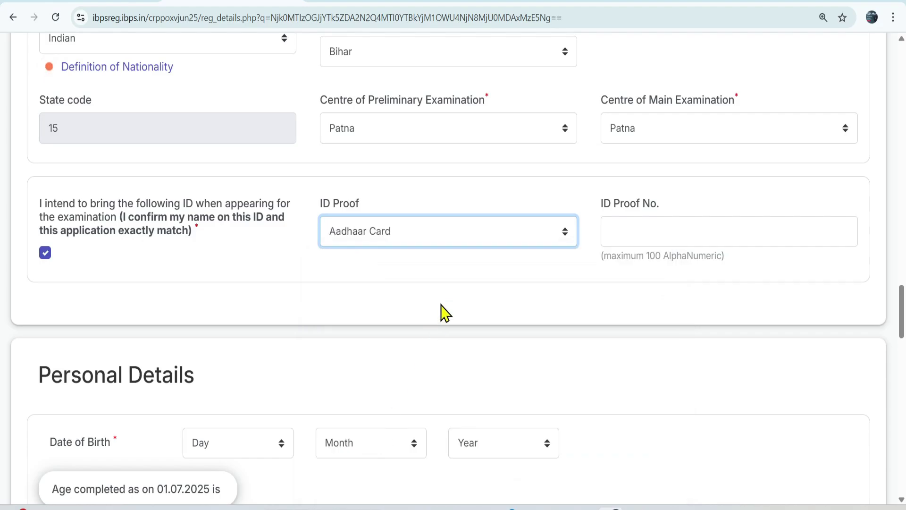
{"action": "left_click", "coordinate": [638, 235]}
Fill in the day, month and year of the date of birth in the personal details
{"action": "scroll", "coordinate": [170, 258], "scroll_direction": "down", "scroll_amount": 4}
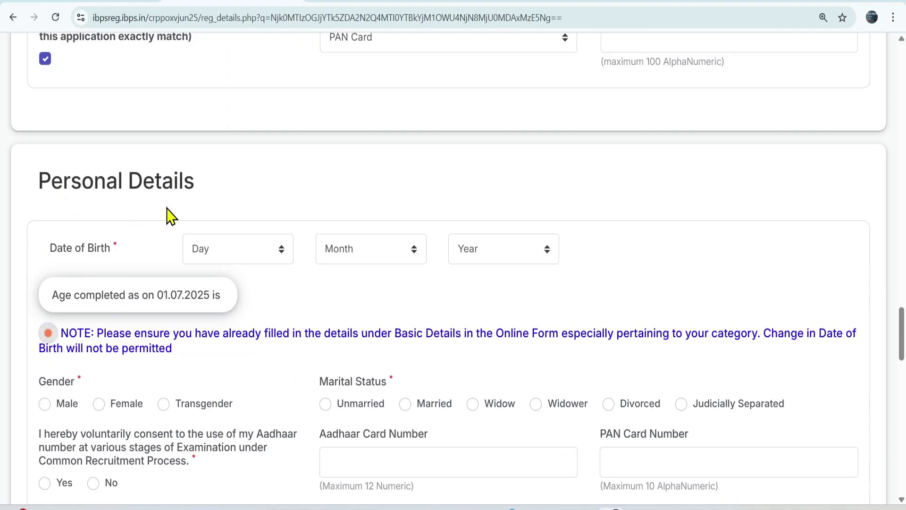
{"action": "scroll", "coordinate": [154, 203], "scroll_direction": "down", "scroll_amount": 1}
{"action": "left_click", "coordinate": [230, 191]}
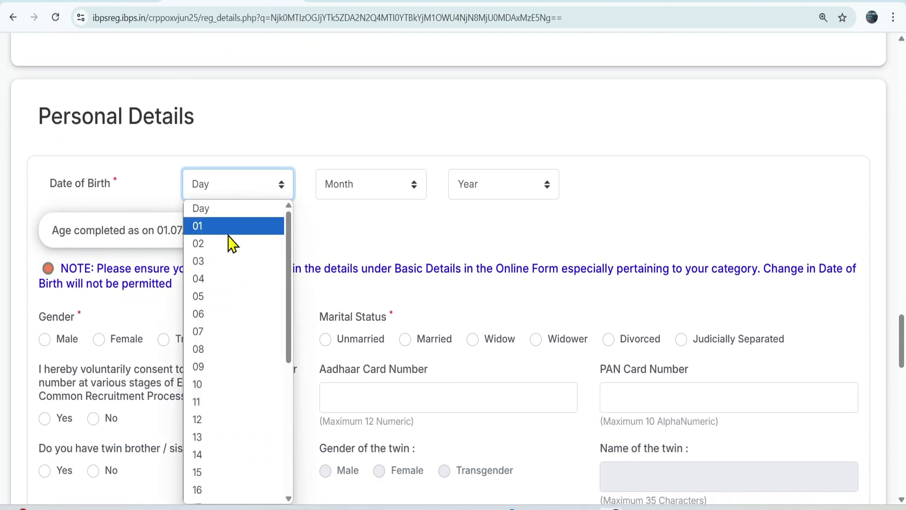
{"action": "left_click", "coordinate": [216, 315]}
{"action": "left_click", "coordinate": [343, 191]}
{"action": "left_click", "coordinate": [336, 296]}
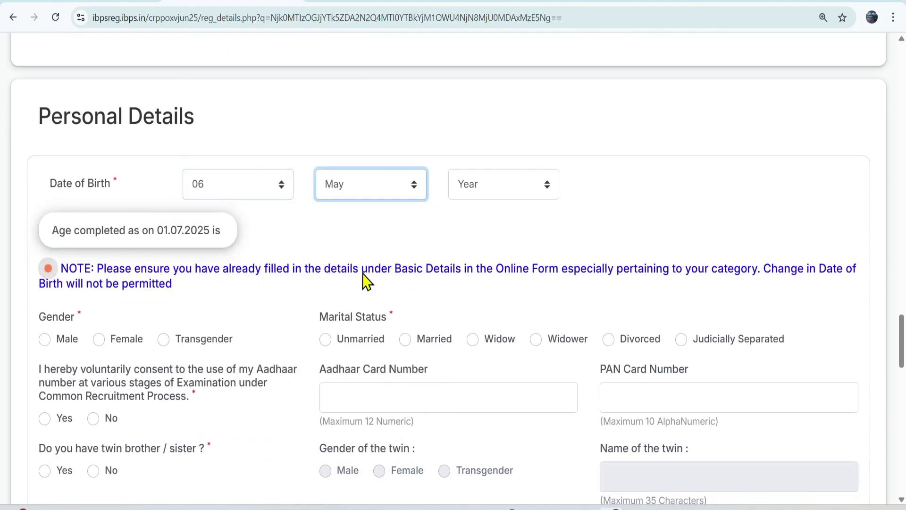
{"action": "left_click", "coordinate": [502, 192]}
{"action": "left_click", "coordinate": [481, 297]}
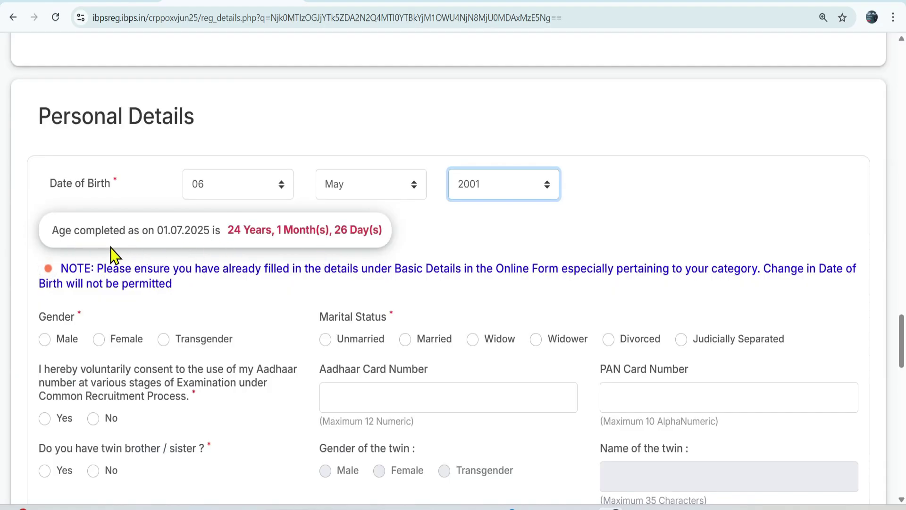
Set the gender to Male and the marital status to Unmarried
{"action": "scroll", "coordinate": [410, 224], "scroll_direction": "down", "scroll_amount": 1}
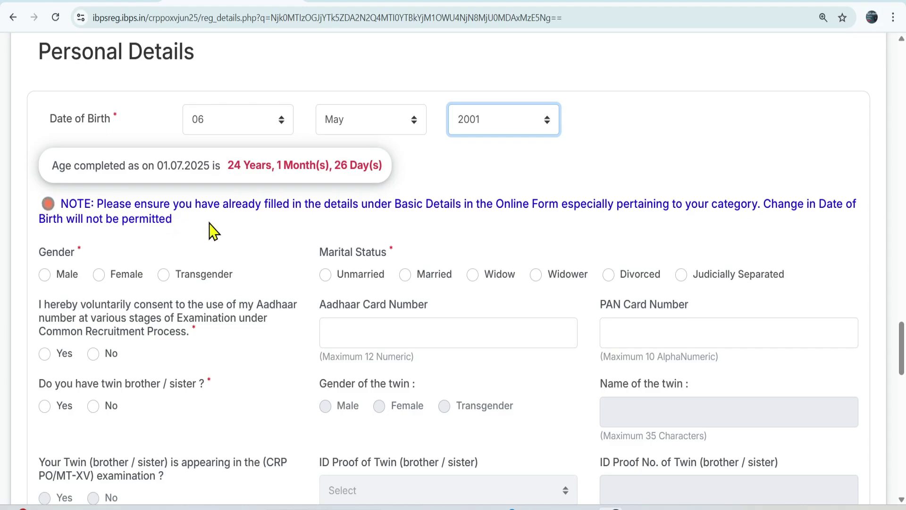
{"action": "scroll", "coordinate": [210, 231], "scroll_direction": "down", "scroll_amount": 1}
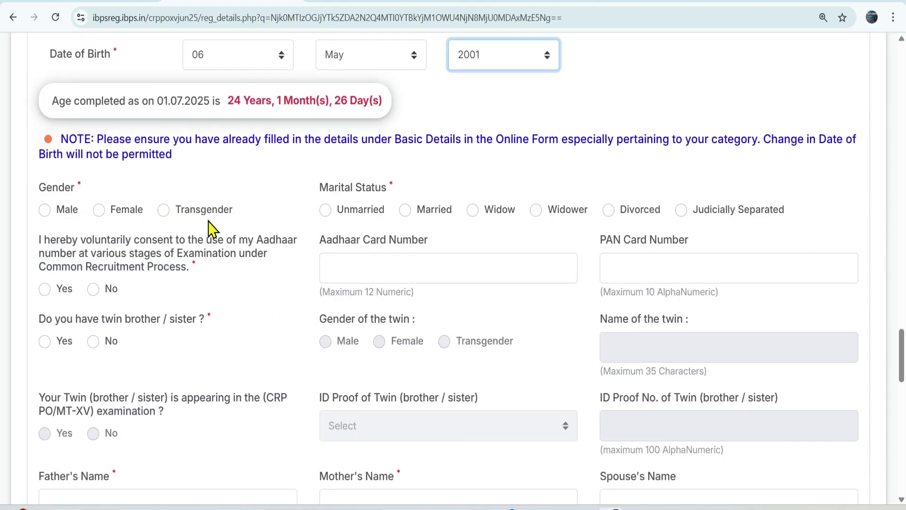
{"action": "left_click", "coordinate": [43, 217]}
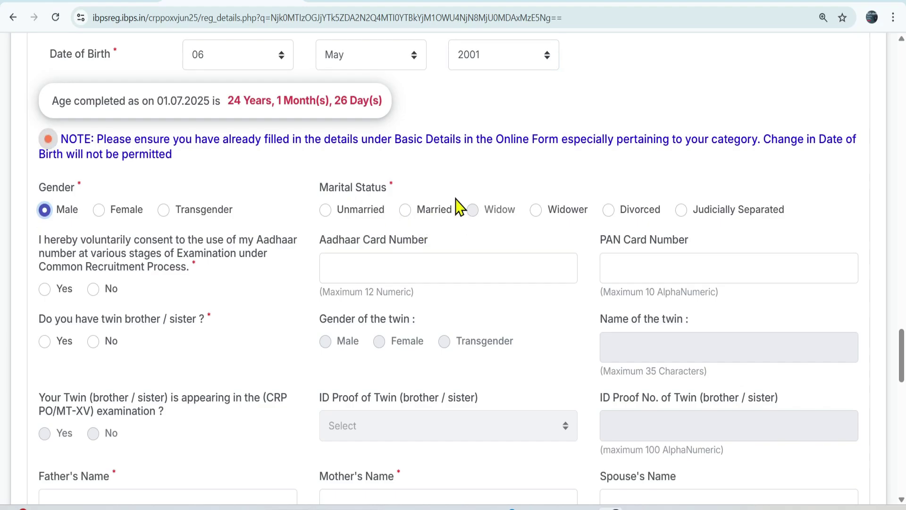
{"action": "left_click", "coordinate": [325, 209]}
Answer Yes to the Aadhaar use consent and visit the Aadhaar and PAN card number fields
{"action": "left_click", "coordinate": [45, 289]}
{"action": "scroll", "coordinate": [173, 302], "scroll_direction": "down", "scroll_amount": 1}
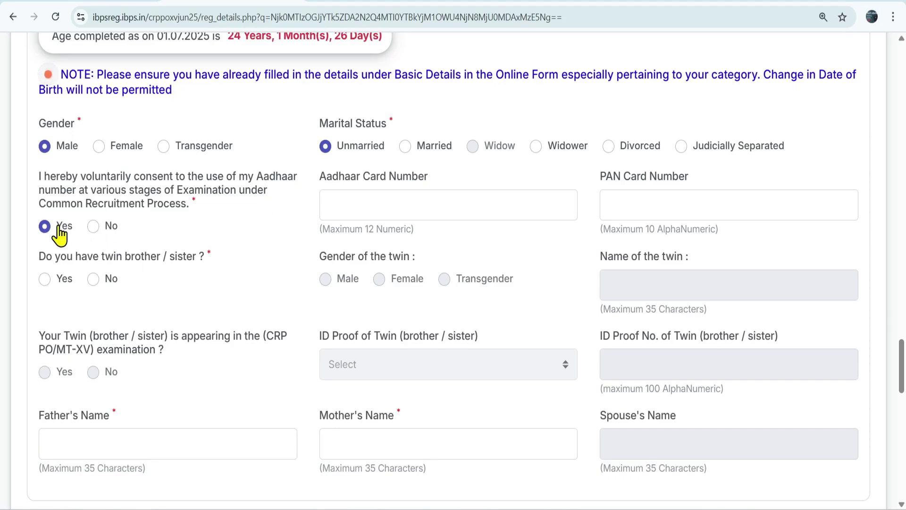
{"action": "left_click", "coordinate": [344, 200]}
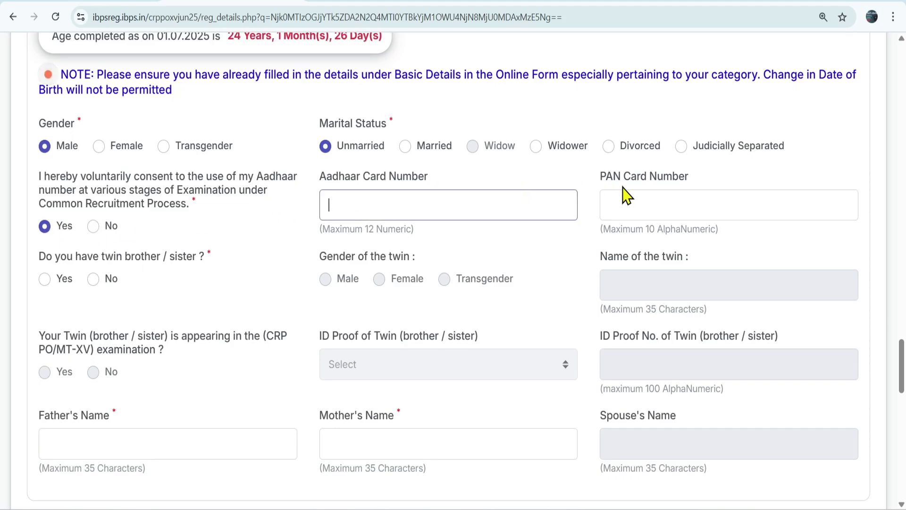
{"action": "left_click", "coordinate": [647, 200]}
{"action": "scroll", "coordinate": [391, 227], "scroll_direction": "down", "scroll_amount": 1}
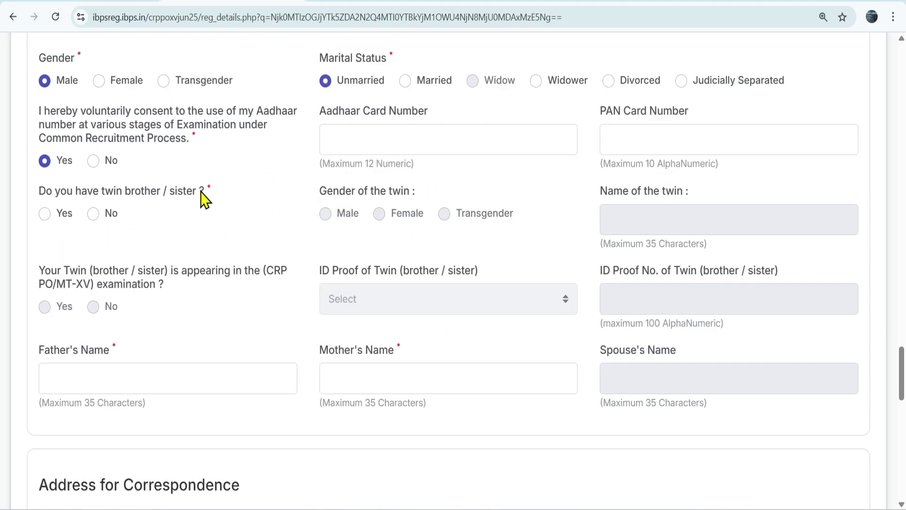
Change the Aadhaar use consent to No and visit the Aadhaar and PAN card number fields, leaving them blank
{"action": "left_click", "coordinate": [94, 161]}
{"action": "left_click", "coordinate": [332, 141]}
{"action": "left_click", "coordinate": [647, 141]}
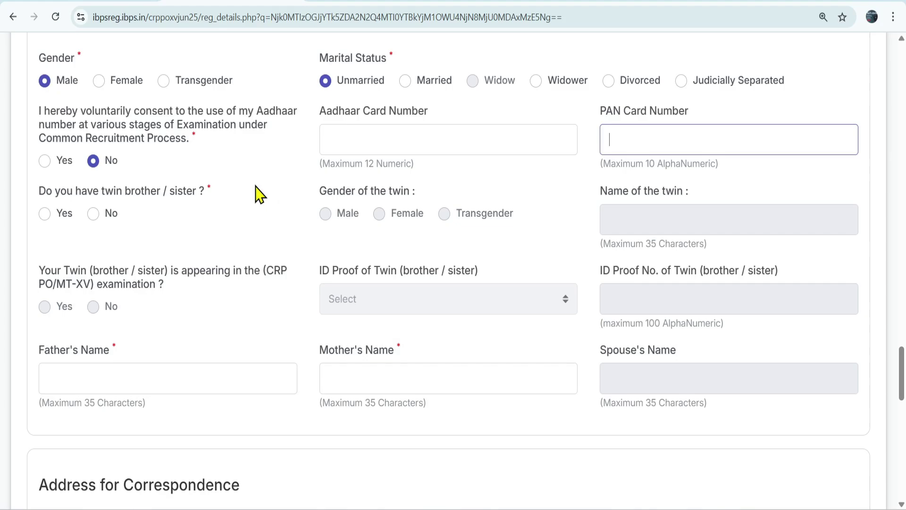
{"action": "left_click", "coordinate": [127, 227]}
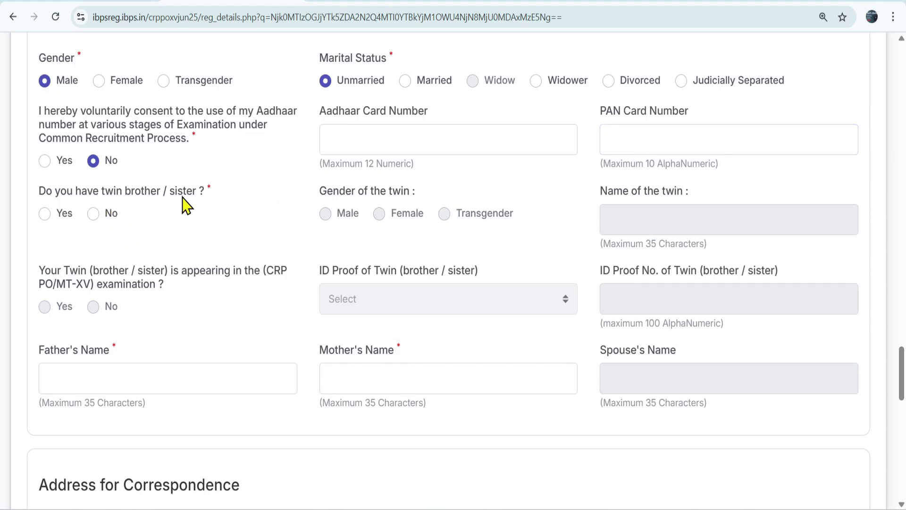
Answer Yes to having a twin brother or sister, set the twin's gender to Male and visit the twin's name field
{"action": "left_click", "coordinate": [45, 216]}
{"action": "left_click", "coordinate": [93, 214]}
{"action": "left_click", "coordinate": [52, 218]}
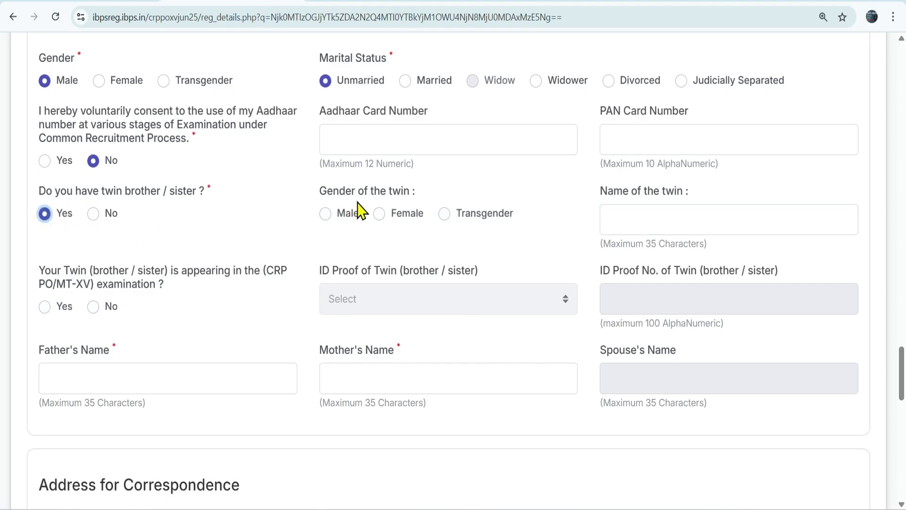
{"action": "left_click", "coordinate": [333, 219]}
{"action": "left_click", "coordinate": [633, 221]}
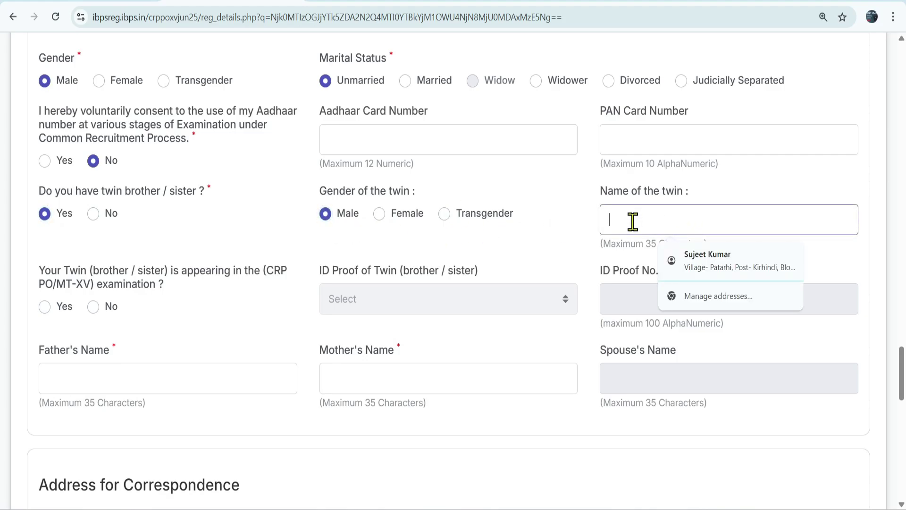
Answer No in the twin questions and visit the Father's Name and Mother's Name fields, leaving them blank
{"action": "left_click", "coordinate": [100, 218]}
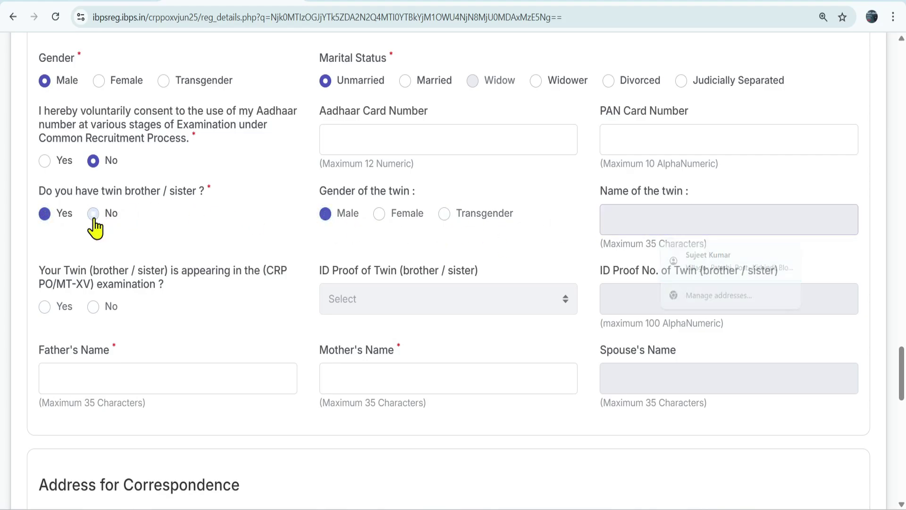
{"action": "scroll", "coordinate": [153, 234], "scroll_direction": "down", "scroll_amount": 1}
{"action": "scroll", "coordinate": [153, 234], "scroll_direction": "down", "scroll_amount": 3}
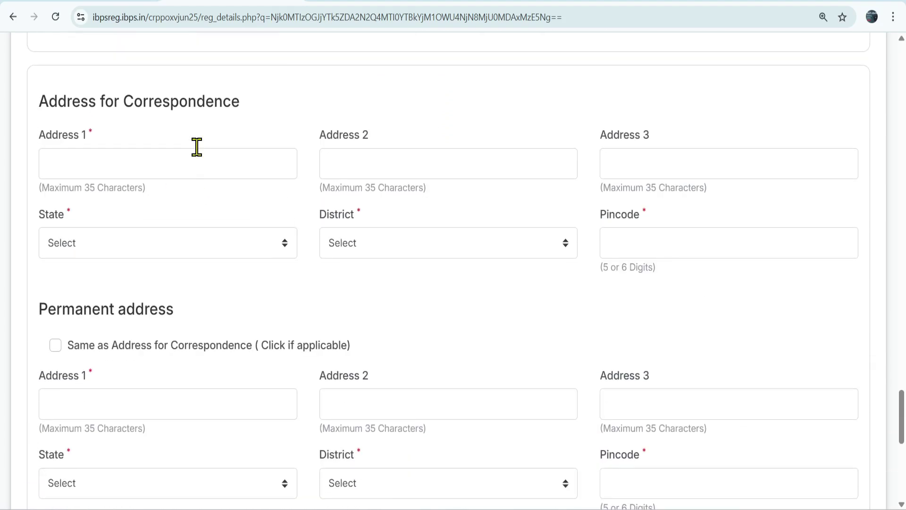
{"action": "scroll", "coordinate": [197, 146], "scroll_direction": "up", "scroll_amount": 5}
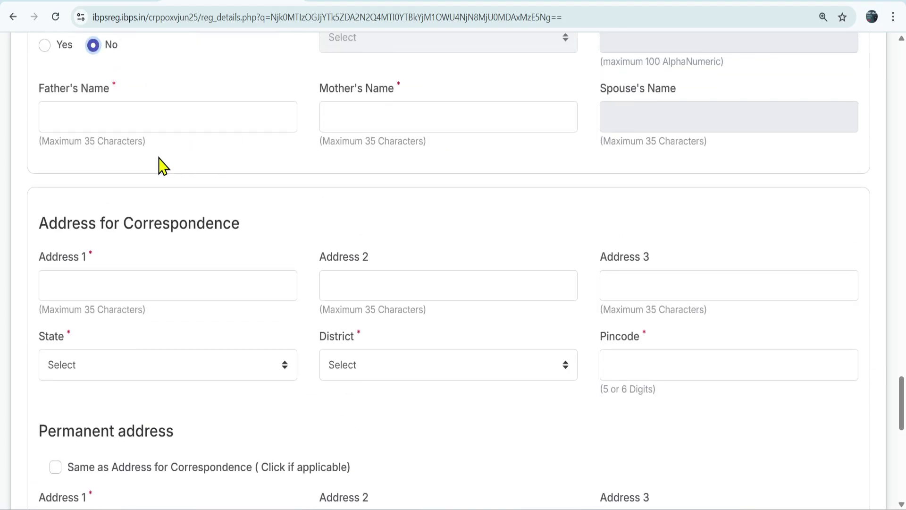
{"action": "left_click", "coordinate": [52, 242]}
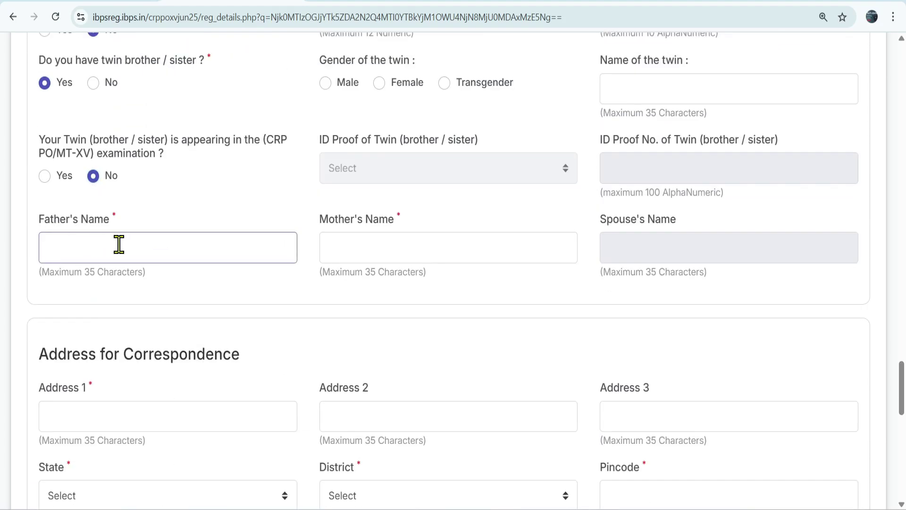
{"action": "left_click", "coordinate": [353, 251]}
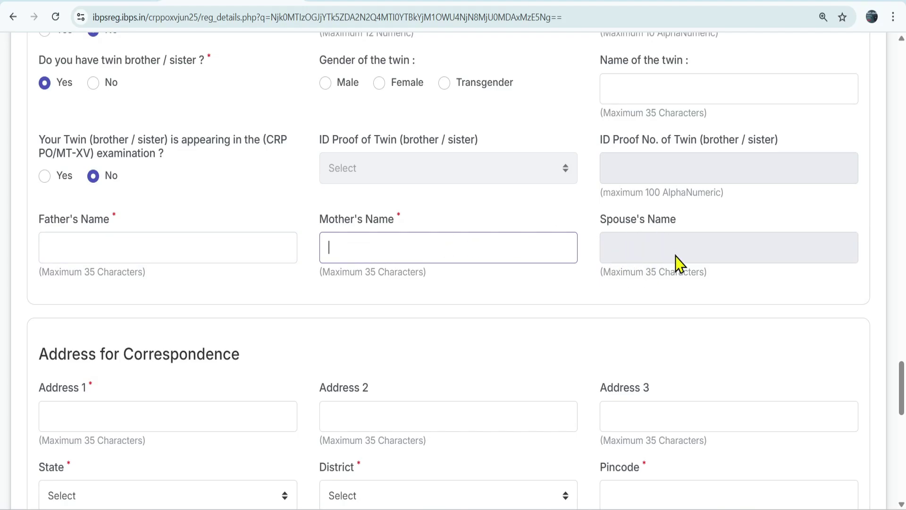
Visit the Address 1, Address 2 and Address 3 fields of the address for correspondence, leaving them blank
{"action": "scroll", "coordinate": [675, 257], "scroll_direction": "down", "scroll_amount": 5}
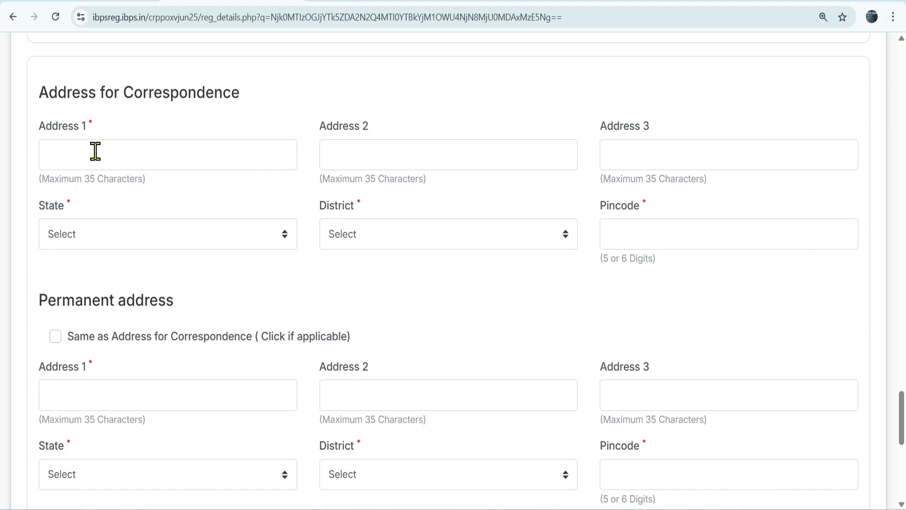
{"action": "left_click", "coordinate": [155, 163]}
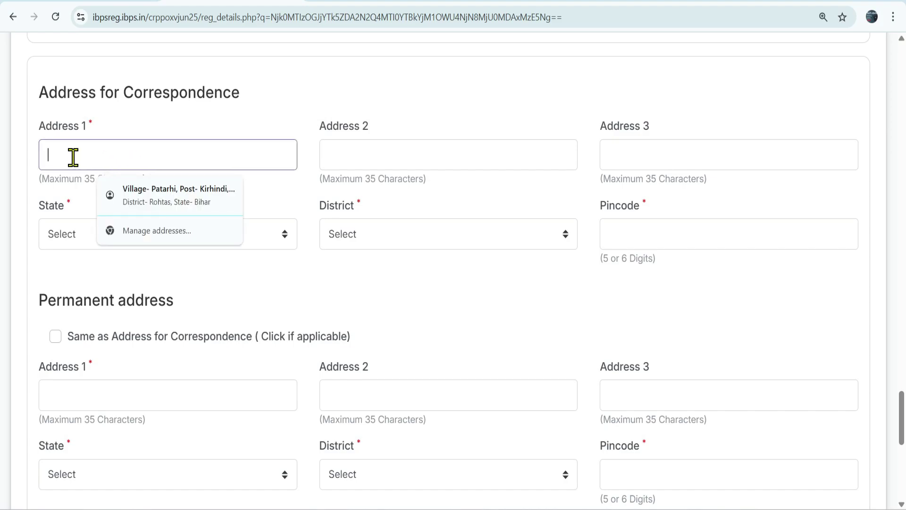
{"action": "left_click", "coordinate": [349, 150]}
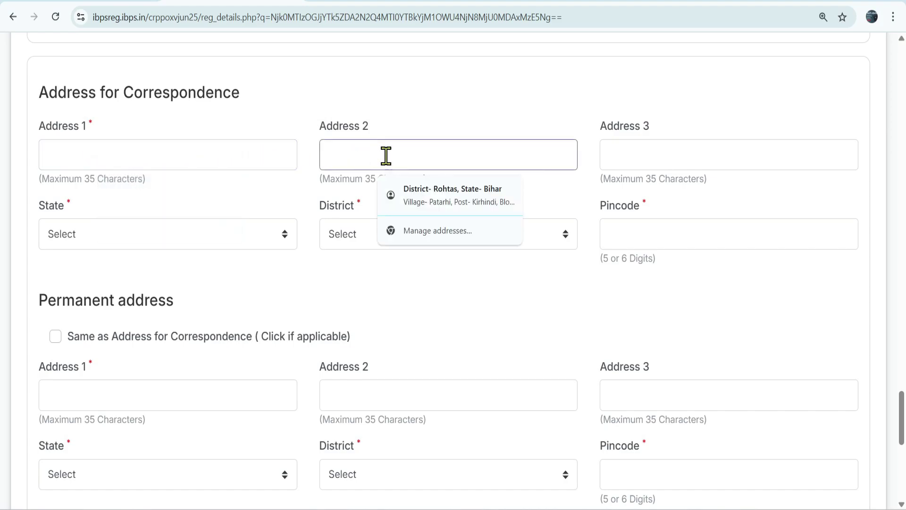
{"action": "left_click", "coordinate": [657, 145]}
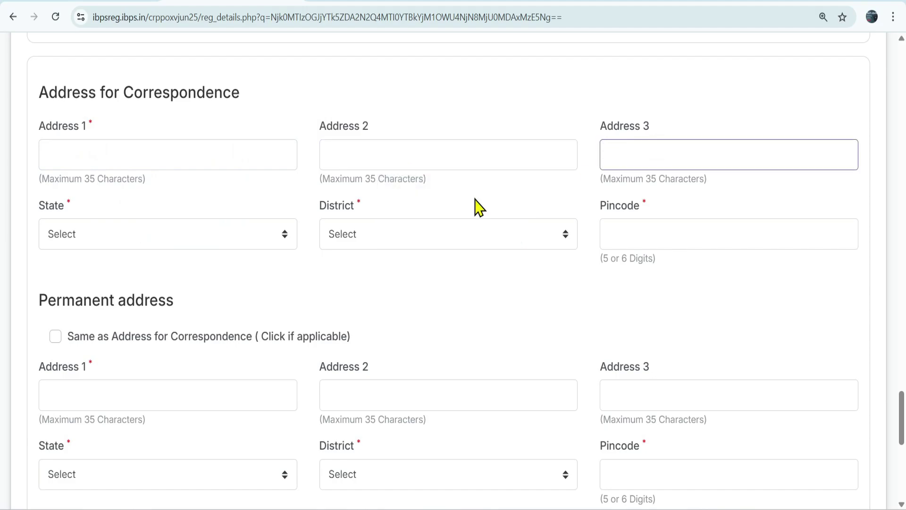
Set the correspondence address state to BIHAR and the district to Lakhisarai, and visit the Pincode field
{"action": "left_click", "coordinate": [85, 247]}
{"action": "key", "text": "b"}
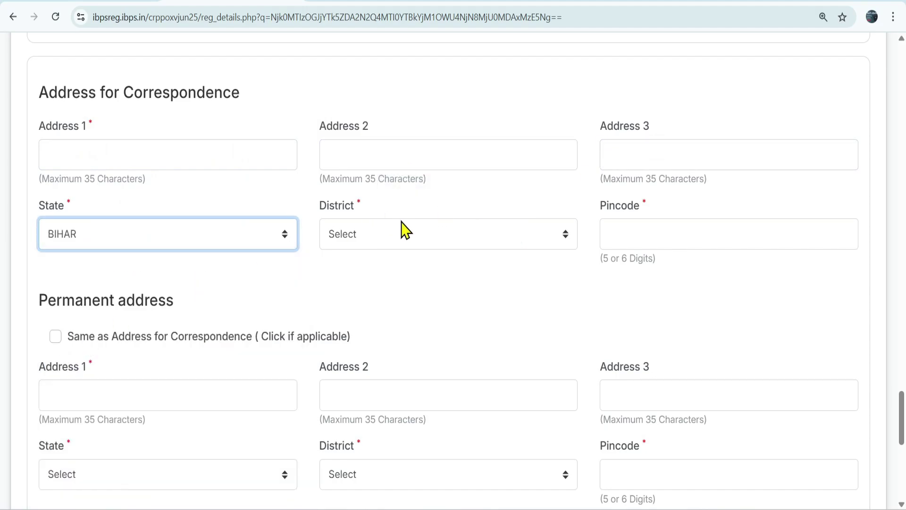
{"action": "left_click", "coordinate": [403, 234]}
{"action": "scroll", "coordinate": [364, 449], "scroll_direction": "down", "scroll_amount": 3}
{"action": "left_click", "coordinate": [364, 449]}
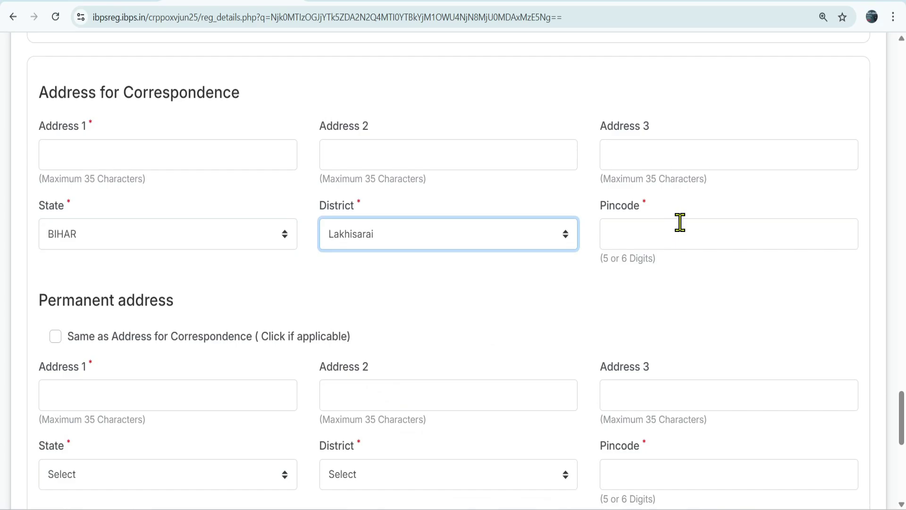
{"action": "left_click", "coordinate": [645, 229]}
Try marking the permanent address as the same as the address for correspondence, and clear that option again
{"action": "scroll", "coordinate": [401, 314], "scroll_direction": "down", "scroll_amount": 4}
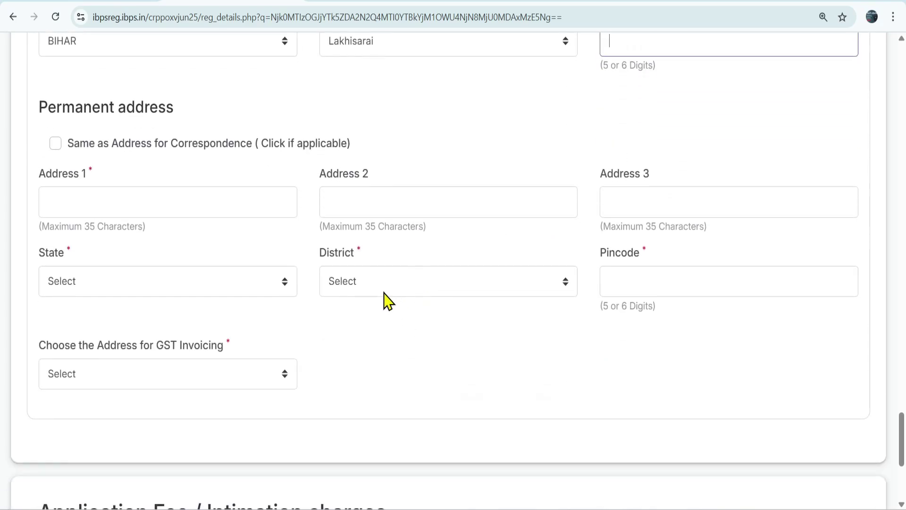
{"action": "scroll", "coordinate": [229, 170], "scroll_direction": "up", "scroll_amount": 4}
{"action": "scroll", "coordinate": [152, 266], "scroll_direction": "down", "scroll_amount": 3}
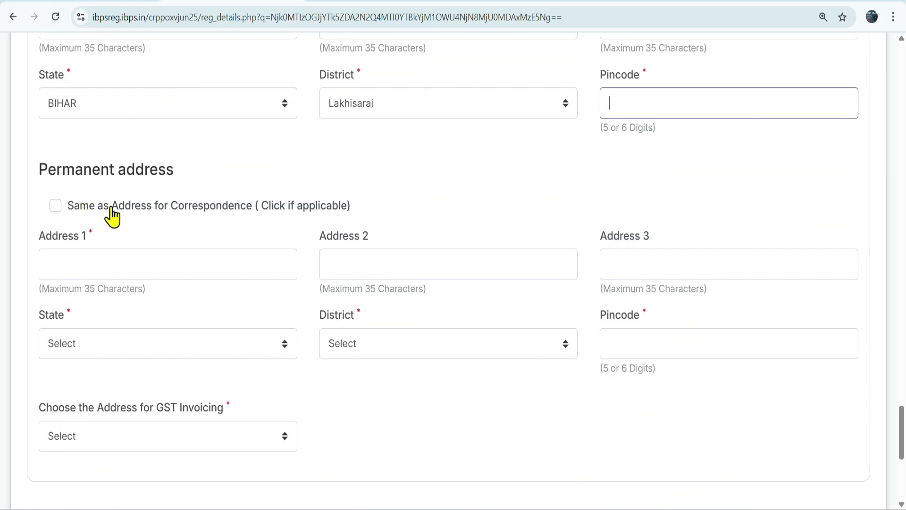
{"action": "left_click", "coordinate": [56, 212]}
{"action": "left_click", "coordinate": [56, 212]}
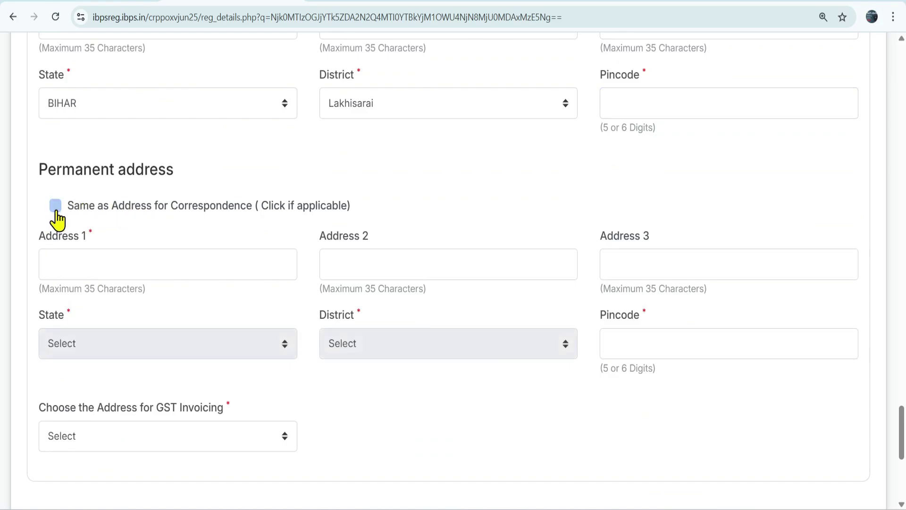
Choose Permanent Address as the address for GST invoicing
{"action": "scroll", "coordinate": [208, 255], "scroll_direction": "down", "scroll_amount": 3}
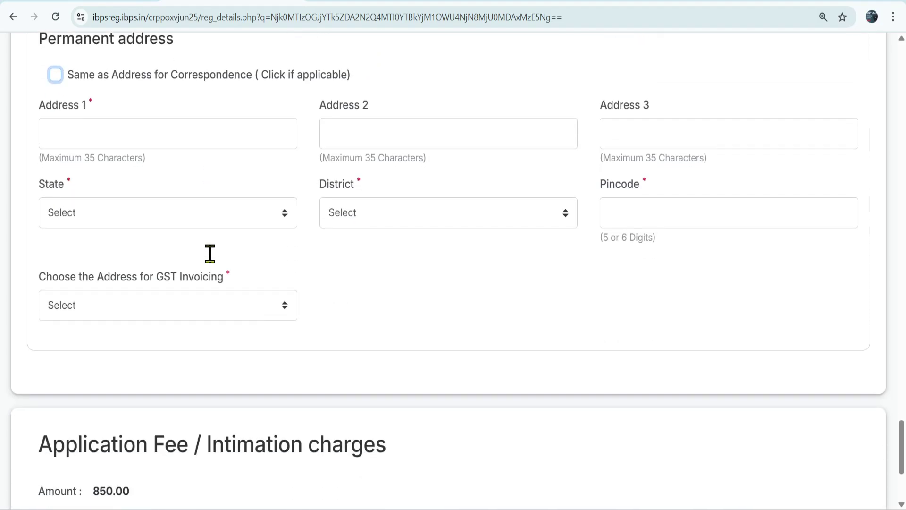
{"action": "left_click", "coordinate": [48, 293]}
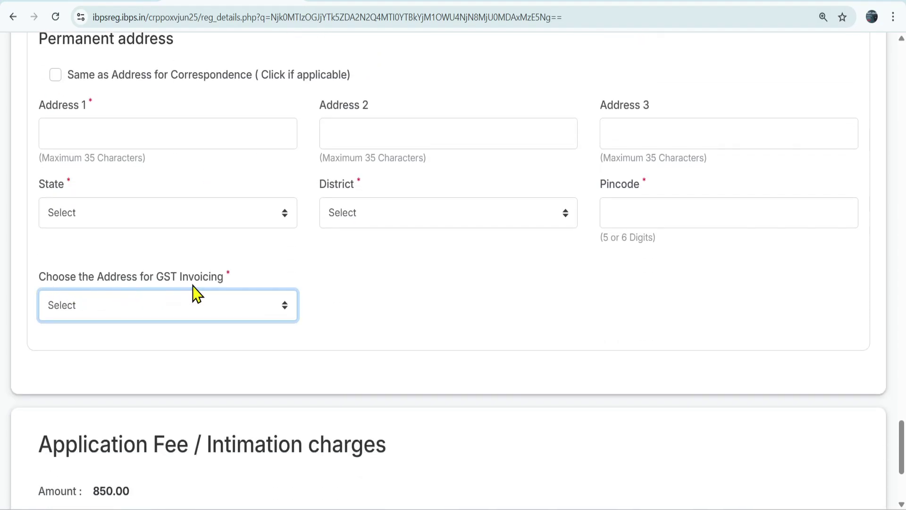
{"action": "left_click", "coordinate": [212, 313]}
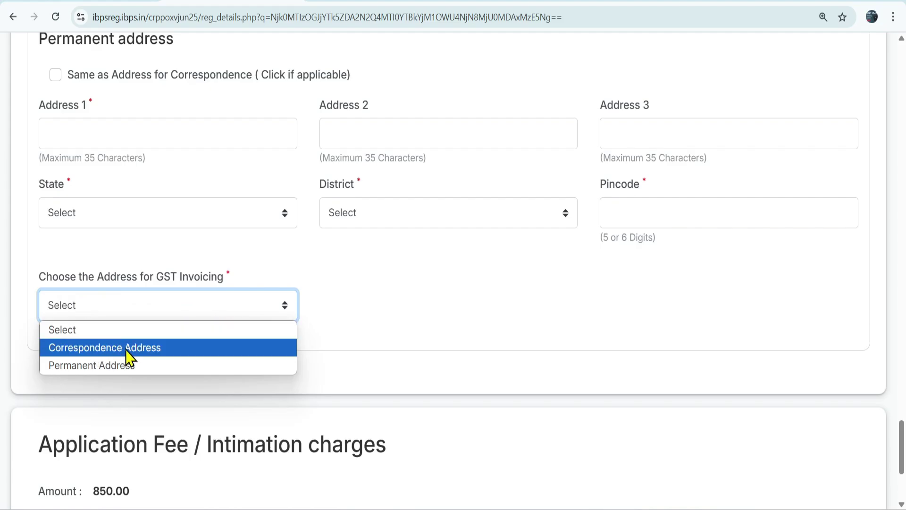
{"action": "left_click", "coordinate": [99, 366]}
Validate the entered details and save them to continue to the Qualification / Experience / Languages section
{"action": "scroll", "coordinate": [191, 332], "scroll_direction": "down", "scroll_amount": 4}
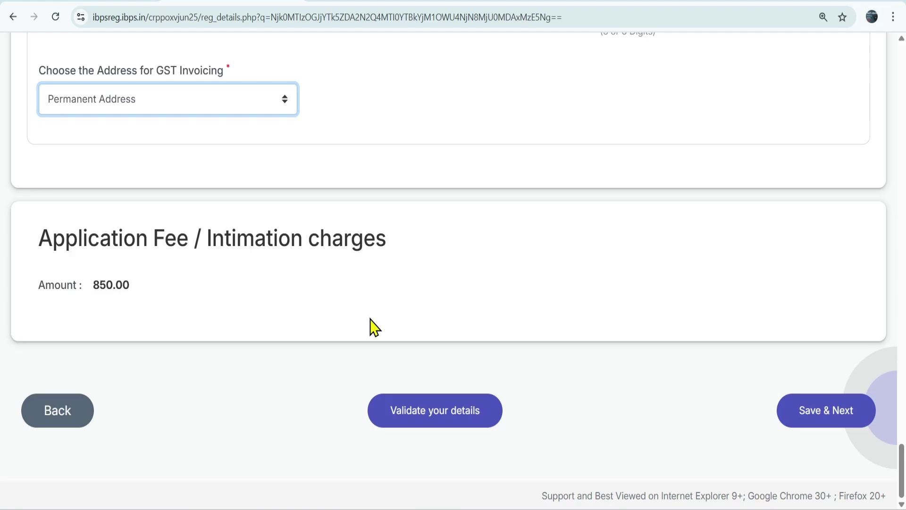
{"action": "left_click", "coordinate": [435, 410]}
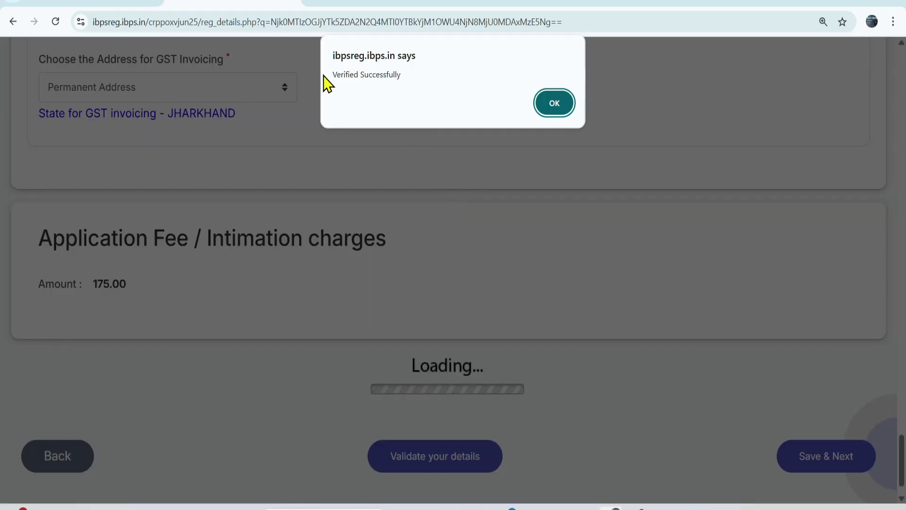
{"action": "left_click", "coordinate": [553, 109]}
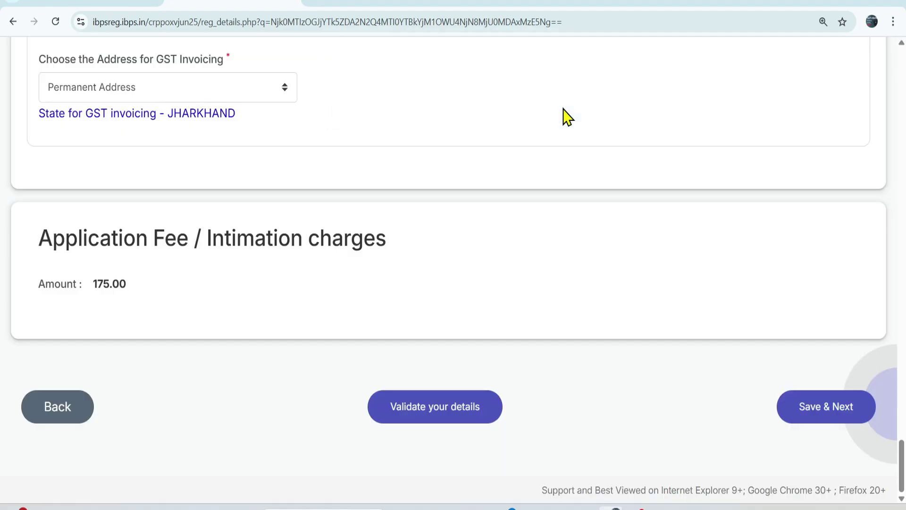
{"action": "left_click", "coordinate": [821, 414]}
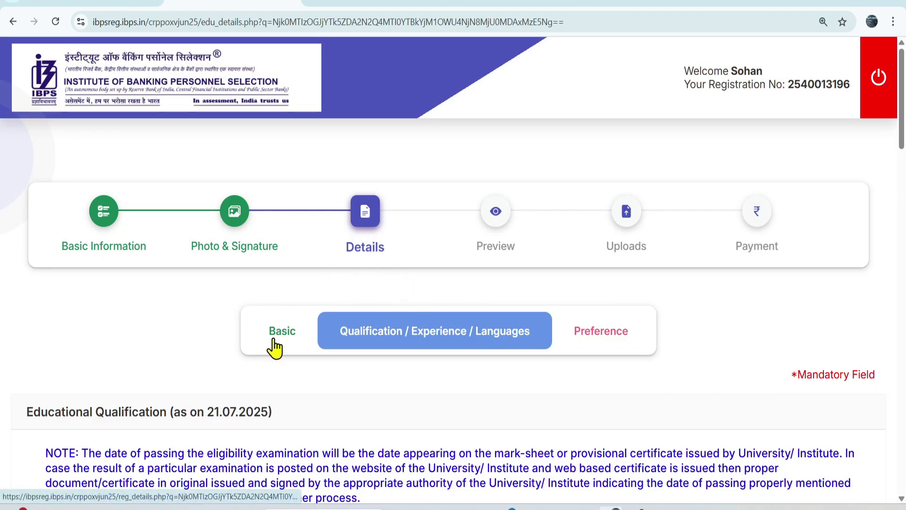
In the 10th standard row of the educational qualifications, enter CBSE as the board and 01/07/2015 as the date of passing
{"action": "scroll", "coordinate": [288, 347], "scroll_direction": "down", "scroll_amount": 5}
{"action": "scroll", "coordinate": [325, 336], "scroll_direction": "up", "scroll_amount": 5}
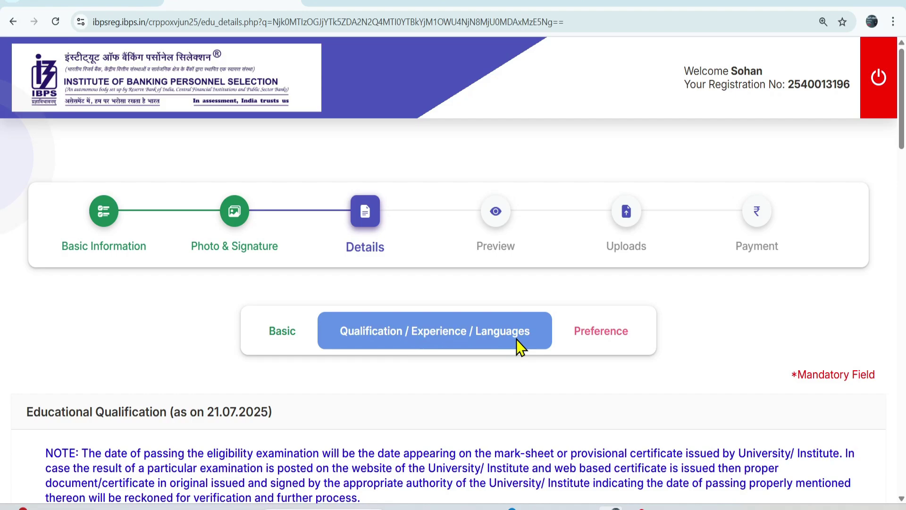
{"action": "scroll", "coordinate": [516, 339], "scroll_direction": "down", "scroll_amount": 4}
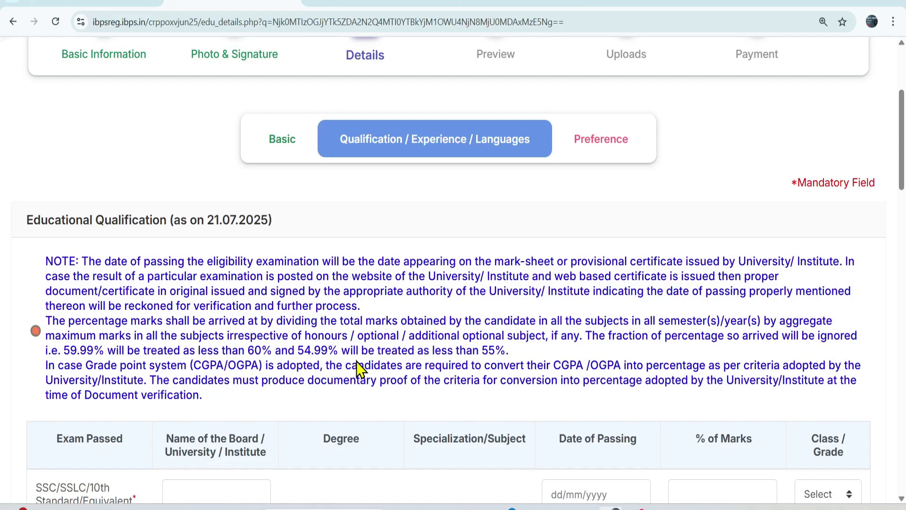
{"action": "scroll", "coordinate": [357, 369], "scroll_direction": "down", "scroll_amount": 7}
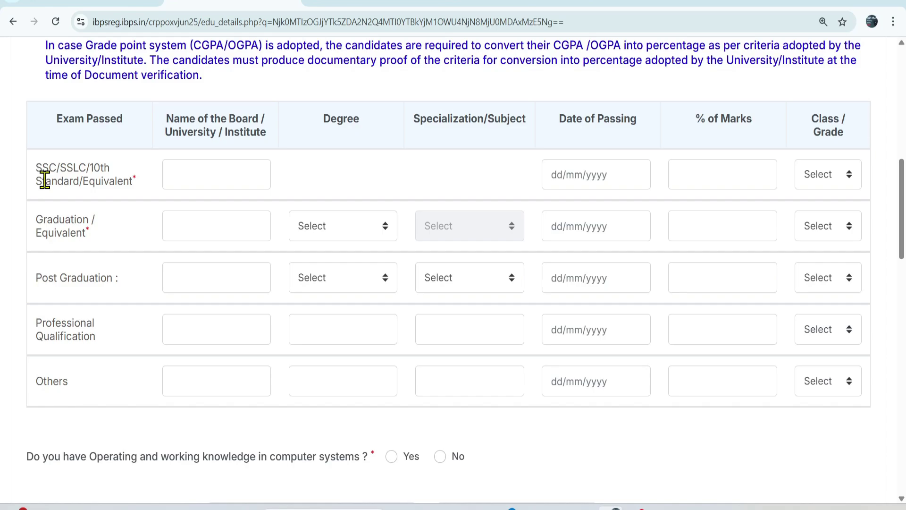
{"action": "left_click", "coordinate": [189, 176]}
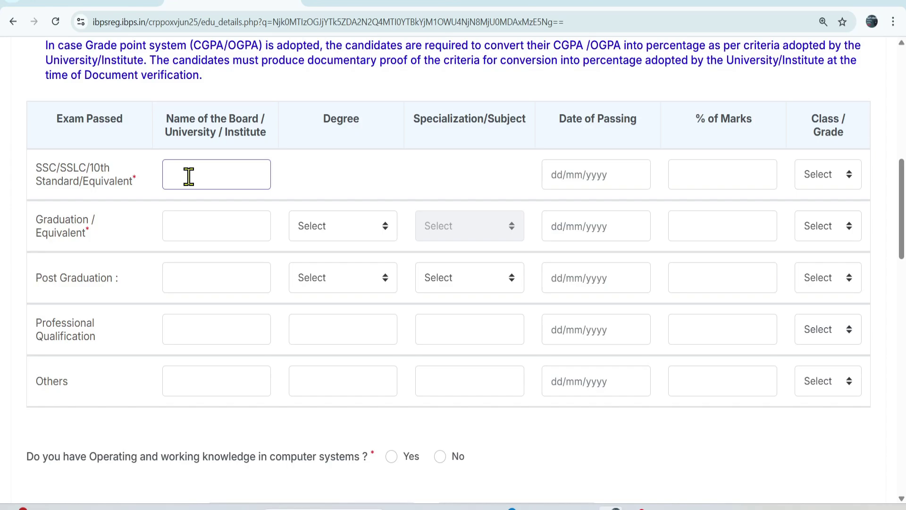
{"action": "type", "text": "CBSE"}
{"action": "left_click", "coordinate": [595, 177]}
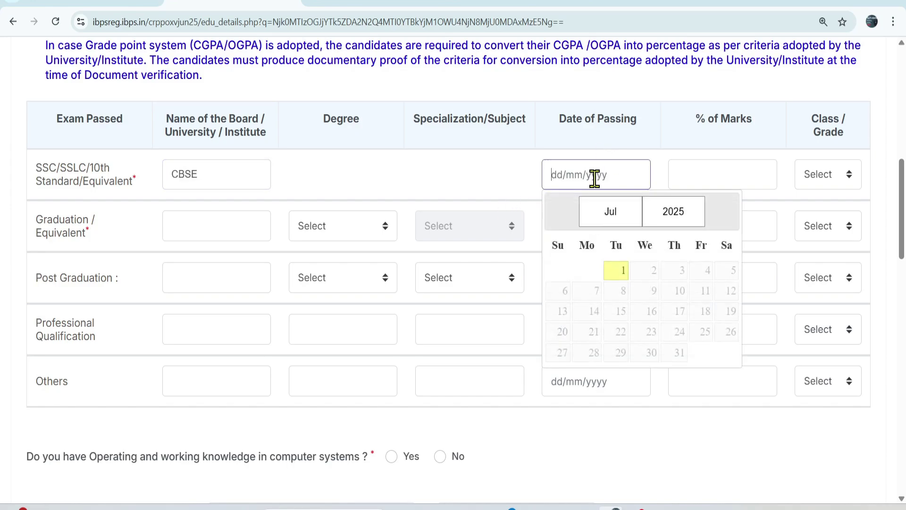
{"action": "left_click", "coordinate": [687, 211]}
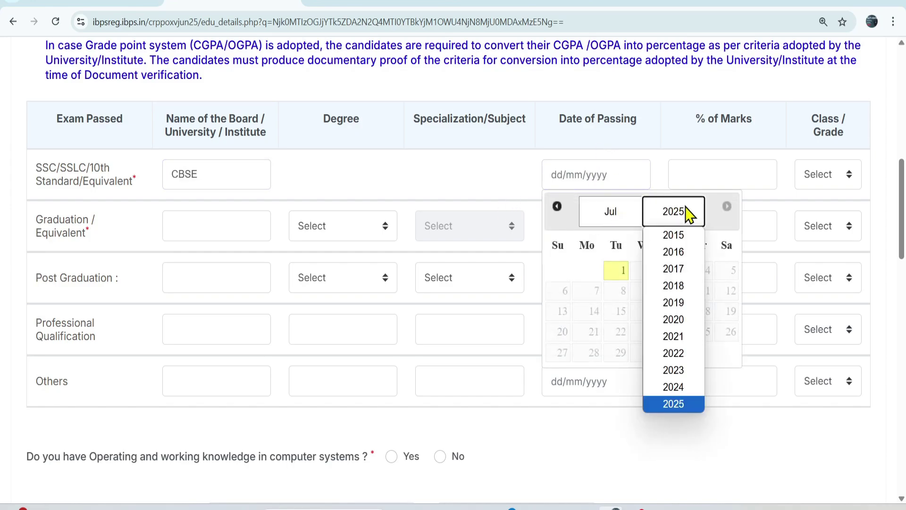
{"action": "left_click", "coordinate": [678, 235]}
{"action": "left_click", "coordinate": [647, 266]}
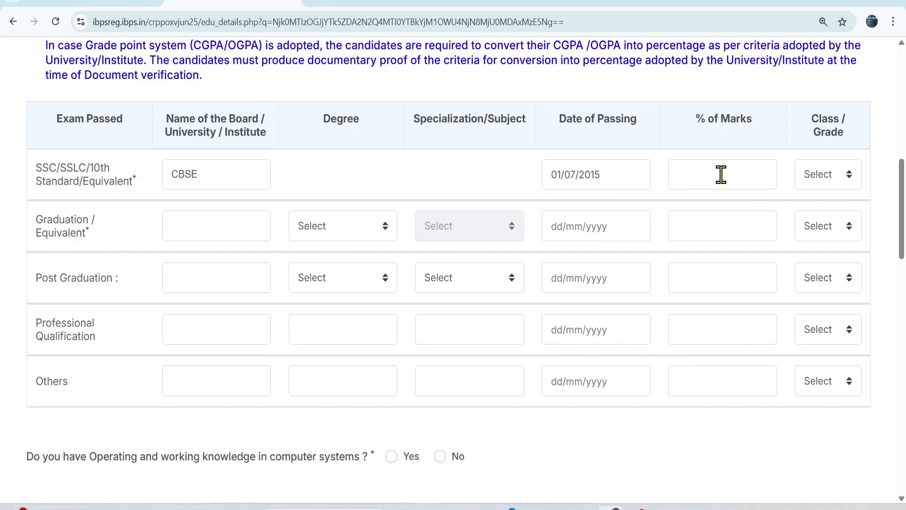
Enter 87.00 as the 10th standard percentage of marks and set its class to First Class
{"action": "left_click", "coordinate": [699, 184]}
{"action": "left_click", "coordinate": [651, 196]}
{"action": "left_click", "coordinate": [831, 185]}
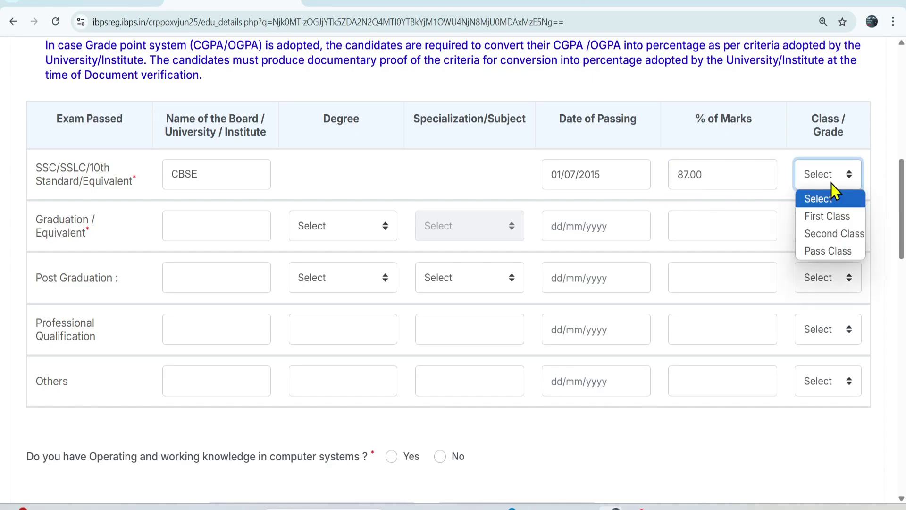
{"action": "left_click", "coordinate": [831, 217]}
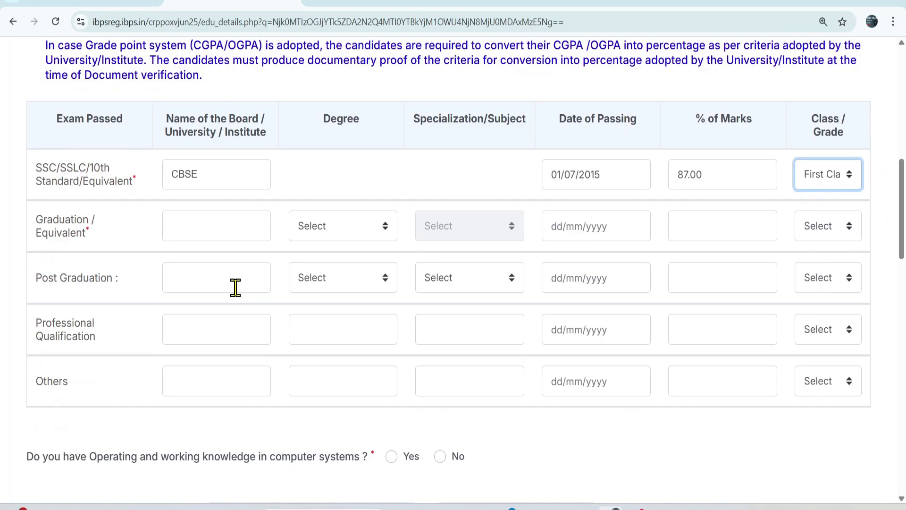
Visit the university name field of the graduation row and set the degree to Engineering (BE)/(B.TECH)
{"action": "left_click", "coordinate": [175, 230]}
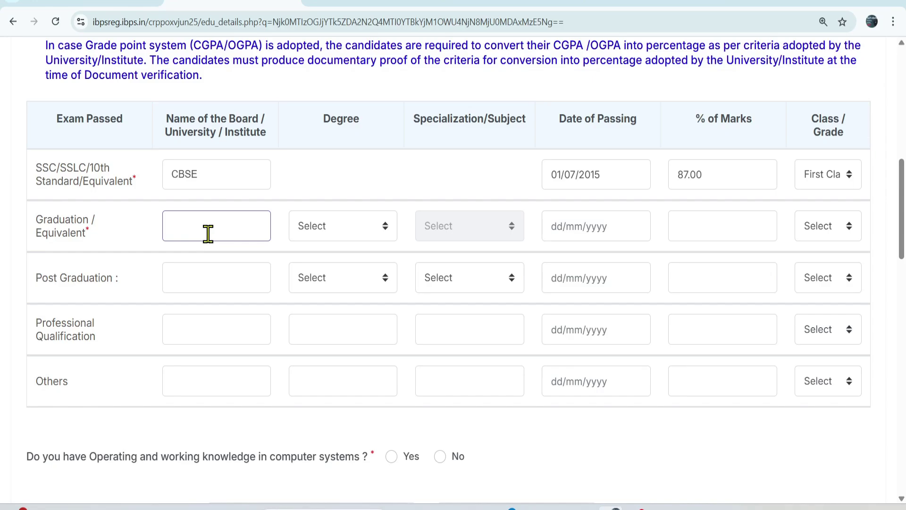
{"action": "left_click", "coordinate": [328, 234]}
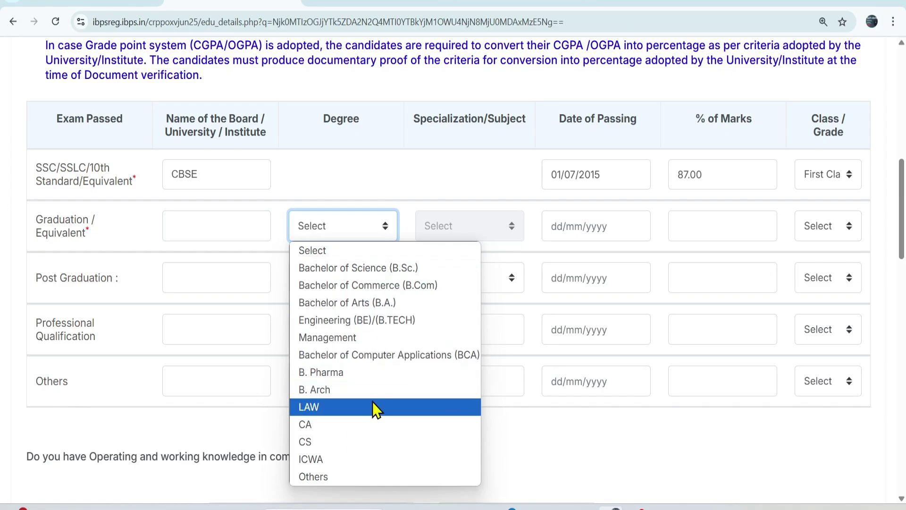
{"action": "left_click", "coordinate": [425, 320]}
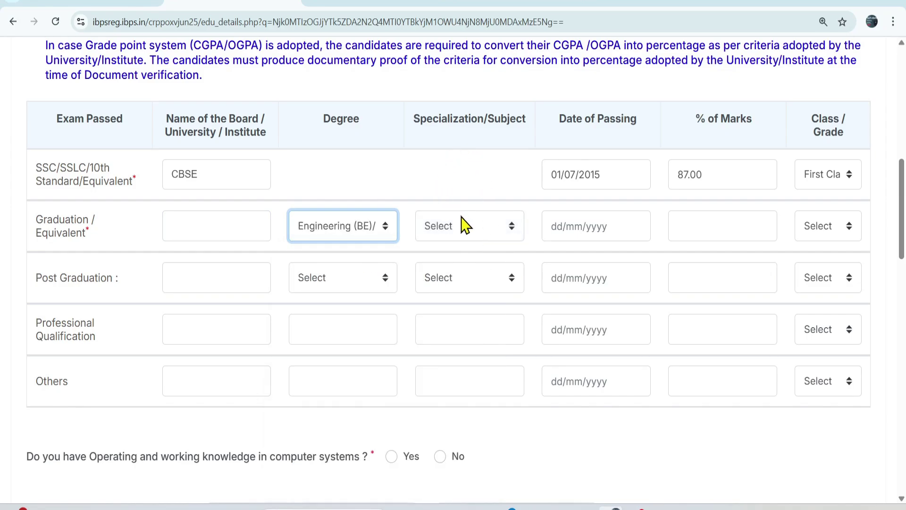
Try Computer Science Engineering as the graduation specialization, and check the specialization options offered for Bachelor of Arts (B.A.)
{"action": "left_click", "coordinate": [465, 226]}
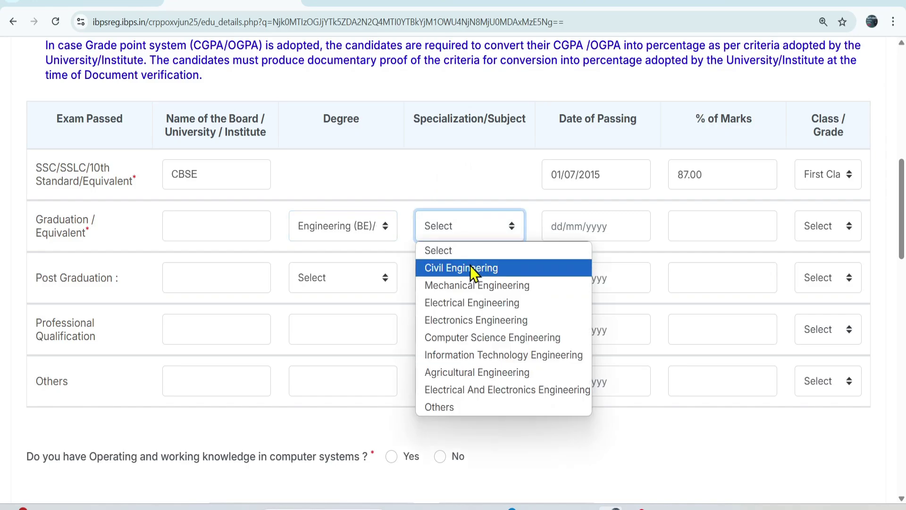
{"action": "left_click", "coordinate": [472, 337]}
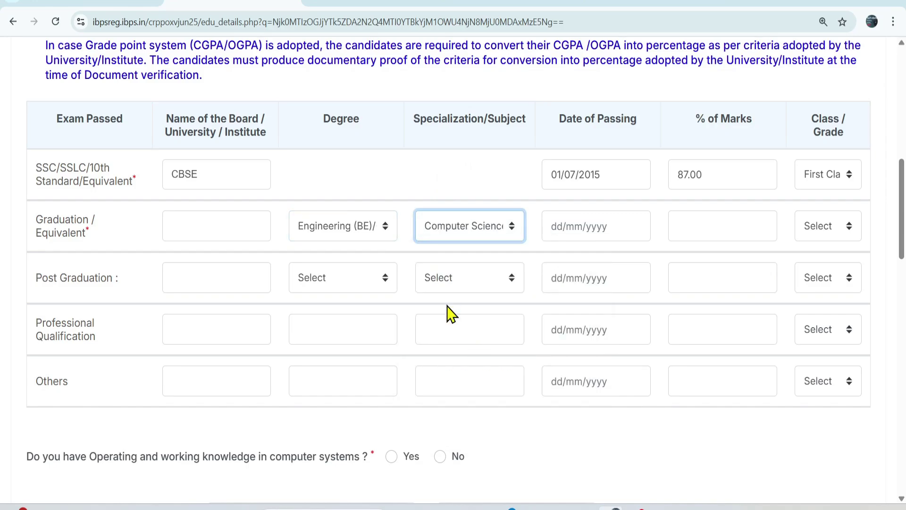
{"action": "left_click", "coordinate": [355, 239]}
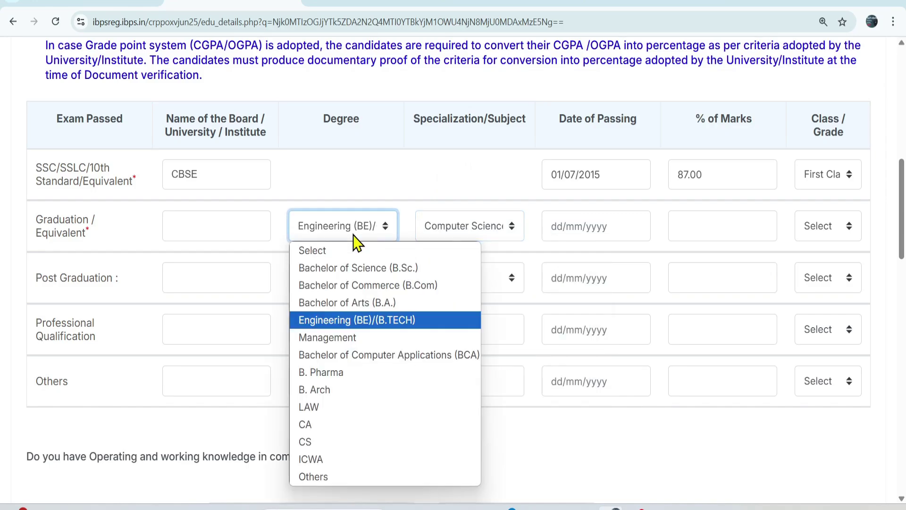
{"action": "left_click", "coordinate": [356, 305]}
{"action": "left_click", "coordinate": [466, 233]}
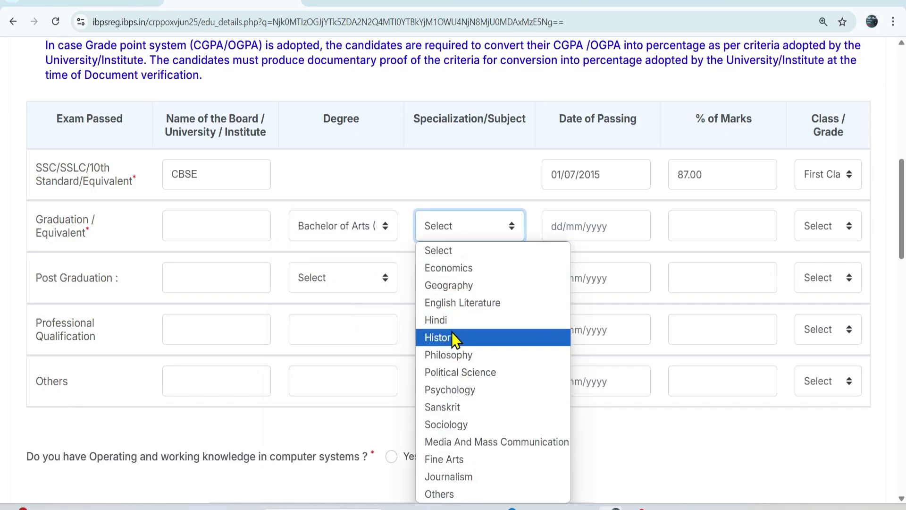
Set the graduation degree to Engineering (BE)/(B.TECH) with Computer Science Engineering as its specialization
{"action": "left_click", "coordinate": [344, 231]}
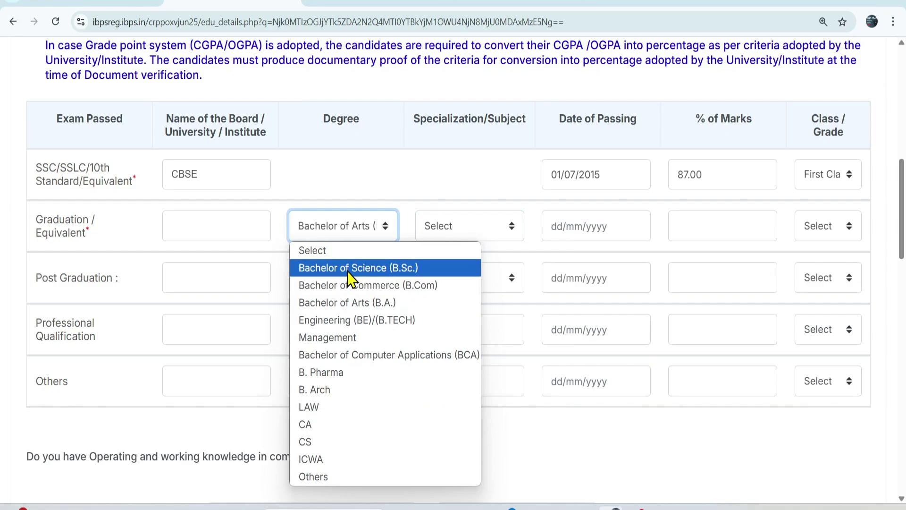
{"action": "left_click", "coordinate": [344, 318]}
{"action": "left_click", "coordinate": [481, 235]}
{"action": "left_click", "coordinate": [482, 285]}
Set the graduation row's date of passing to 12/07/2022
{"action": "left_click", "coordinate": [586, 226]}
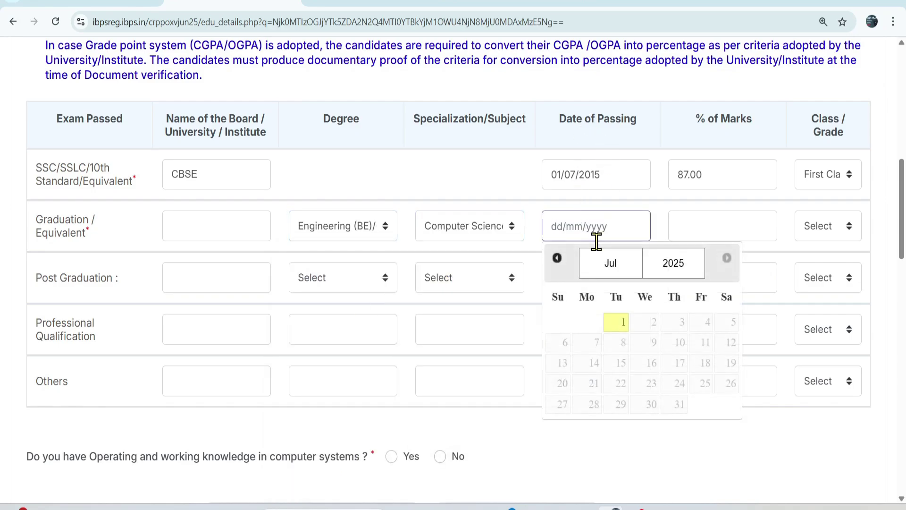
{"action": "left_click", "coordinate": [670, 269]}
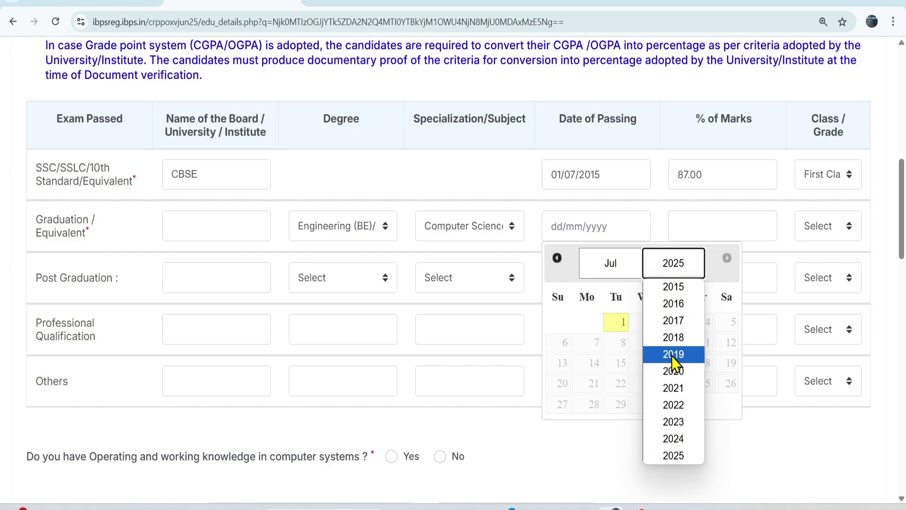
{"action": "left_click", "coordinate": [679, 412]}
{"action": "left_click", "coordinate": [628, 370]}
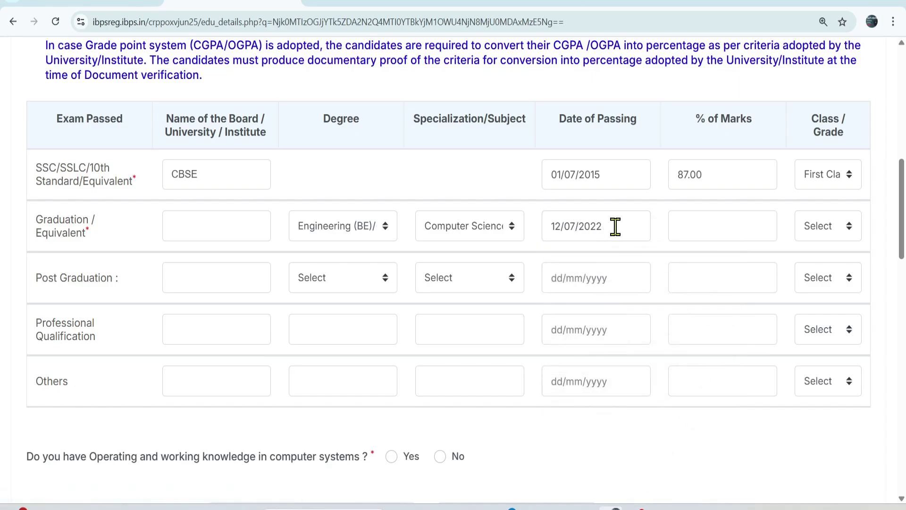
Enter 73 as the graduation percentage of marks, set its class to First Class and visit the post graduation institute field
{"action": "left_click", "coordinate": [718, 229]}
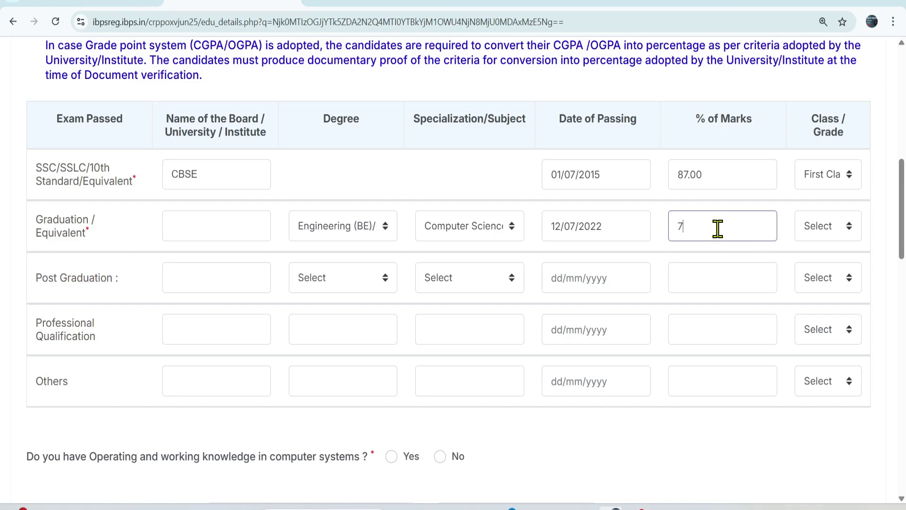
{"action": "type", "text": "73"}
{"action": "key", "text": "Tab"}
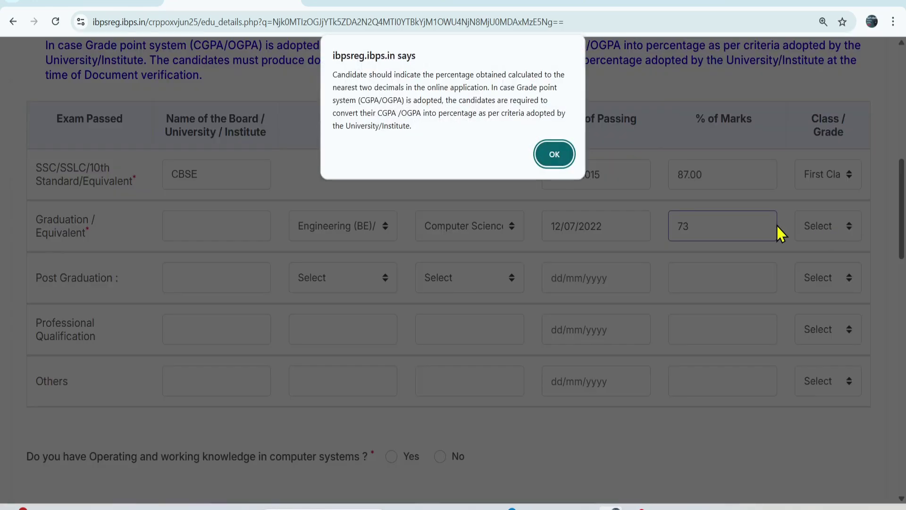
{"action": "left_click", "coordinate": [557, 155]}
{"action": "left_click", "coordinate": [802, 226]}
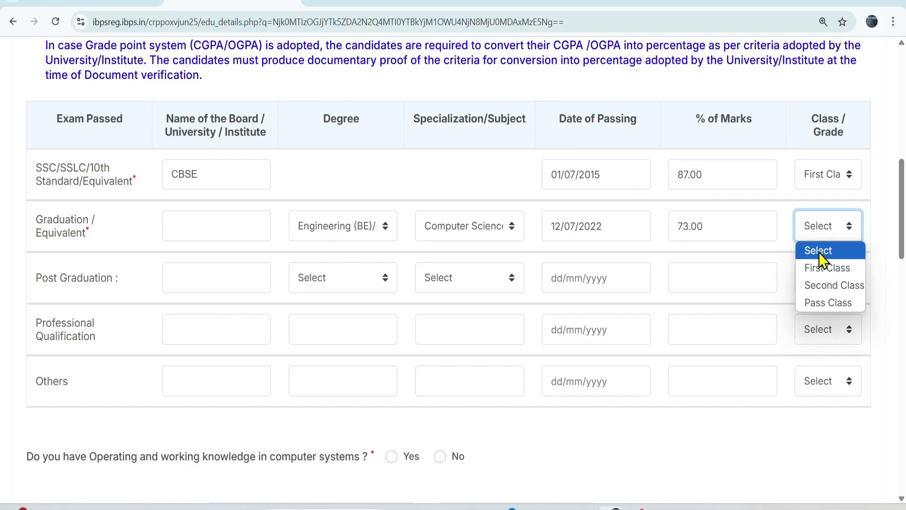
{"action": "left_click", "coordinate": [816, 263]}
{"action": "left_click", "coordinate": [171, 281]}
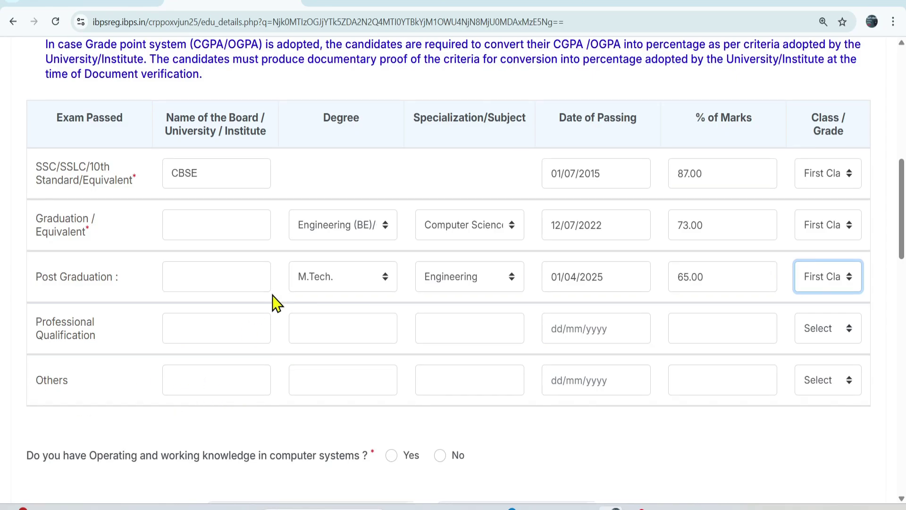
Answer Yes to having operating and working knowledge in computer systems, trying the No option in between
{"action": "scroll", "coordinate": [273, 303], "scroll_direction": "down", "scroll_amount": 5}
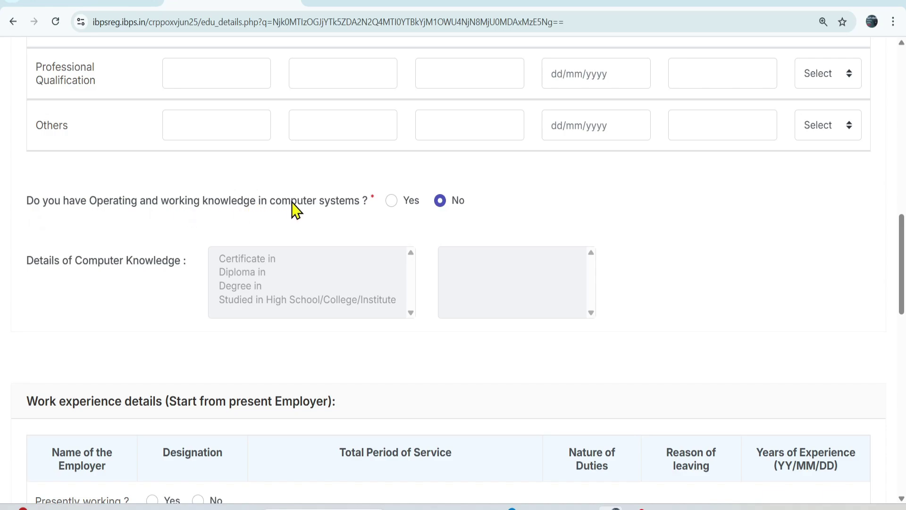
{"action": "left_click", "coordinate": [391, 201]}
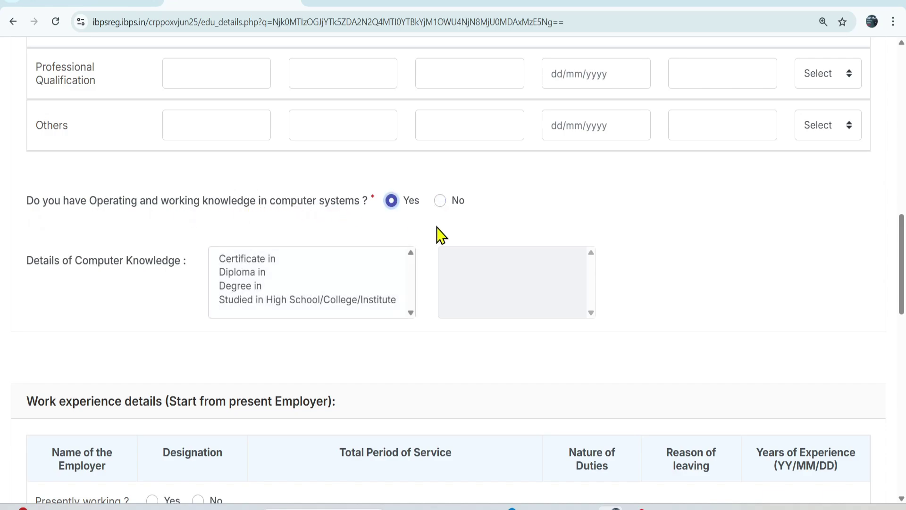
{"action": "left_click", "coordinate": [442, 202]}
{"action": "left_click", "coordinate": [391, 203]}
{"action": "scroll", "coordinate": [264, 236], "scroll_direction": "down", "scroll_amount": 1}
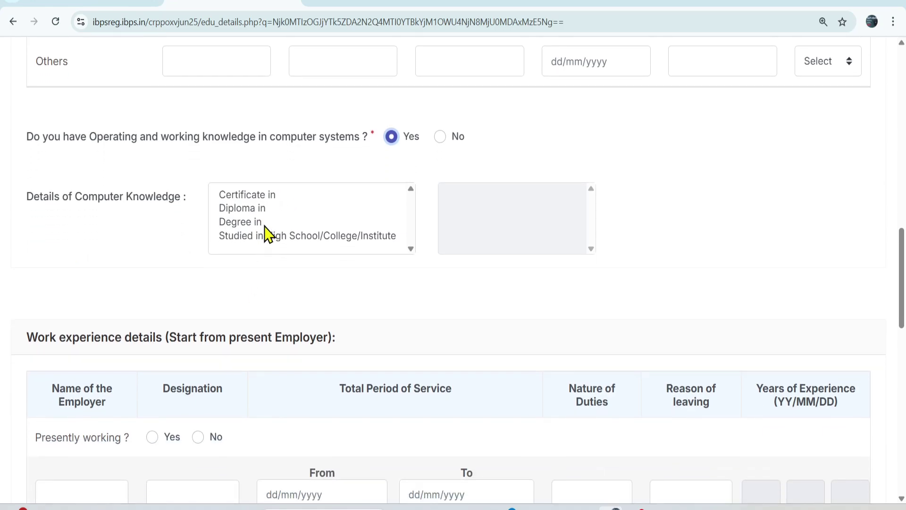
Set the details of computer knowledge to Degree in Computer language
{"action": "left_click", "coordinate": [239, 222]}
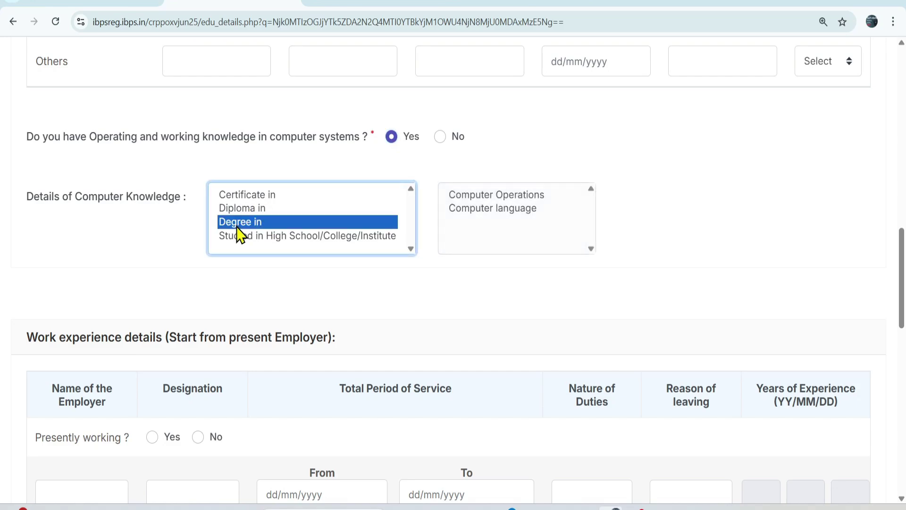
{"action": "left_click", "coordinate": [250, 194]}
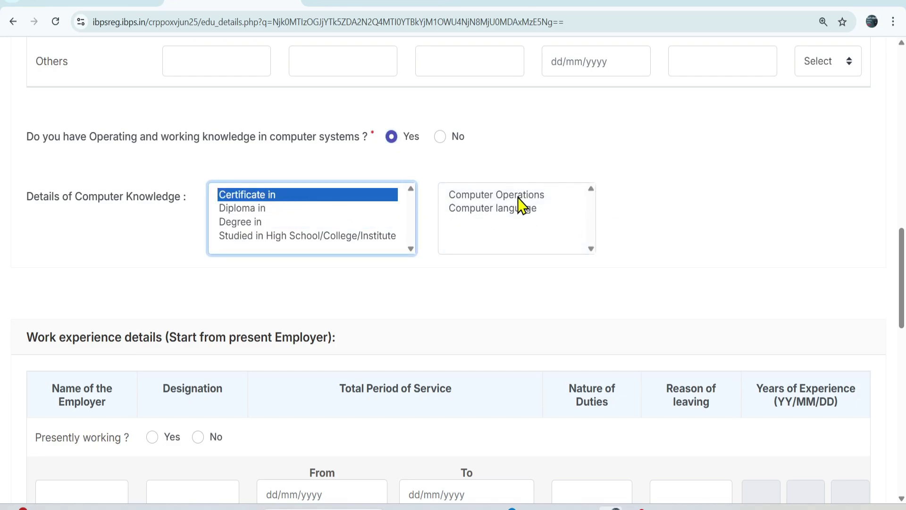
{"action": "left_click", "coordinate": [516, 210]}
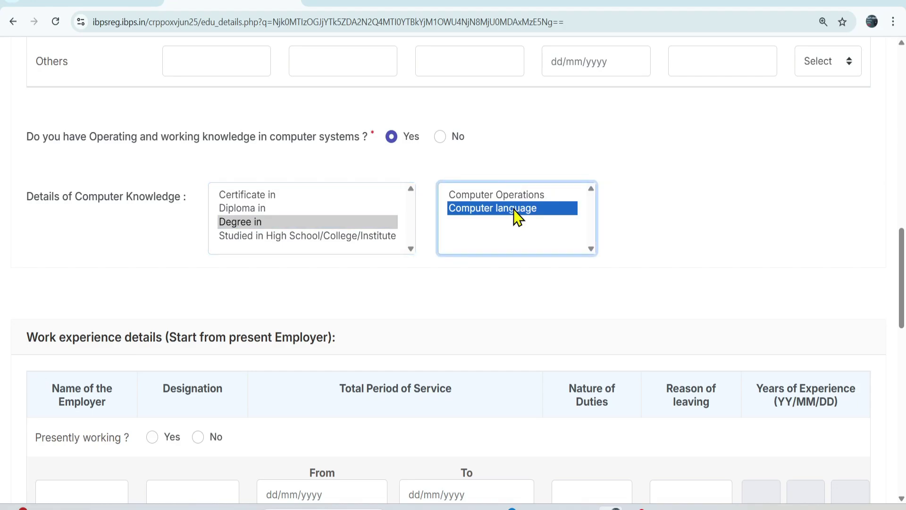
{"action": "left_click", "coordinate": [430, 293]}
In the work experience details, answer Yes to presently working and set the service start date to 11/07/2017
{"action": "scroll", "coordinate": [429, 293], "scroll_direction": "down", "scroll_amount": 5}
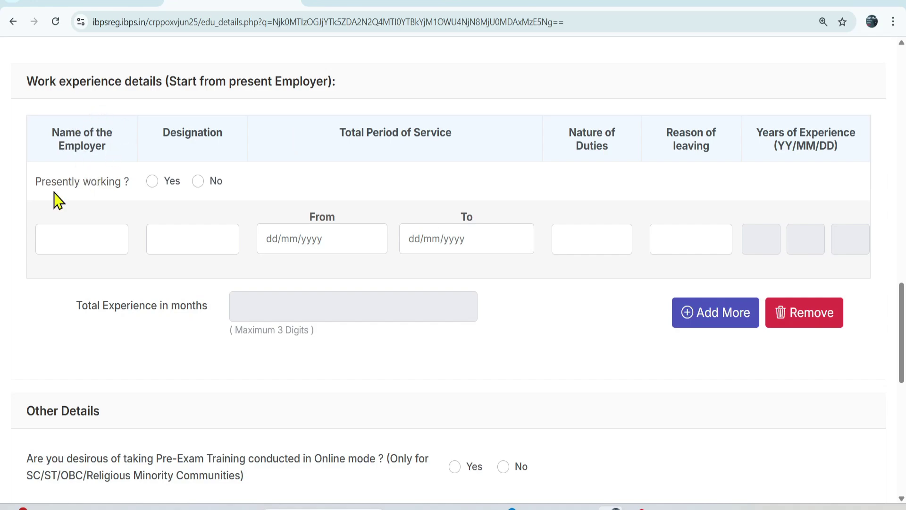
{"action": "left_click", "coordinate": [152, 182]}
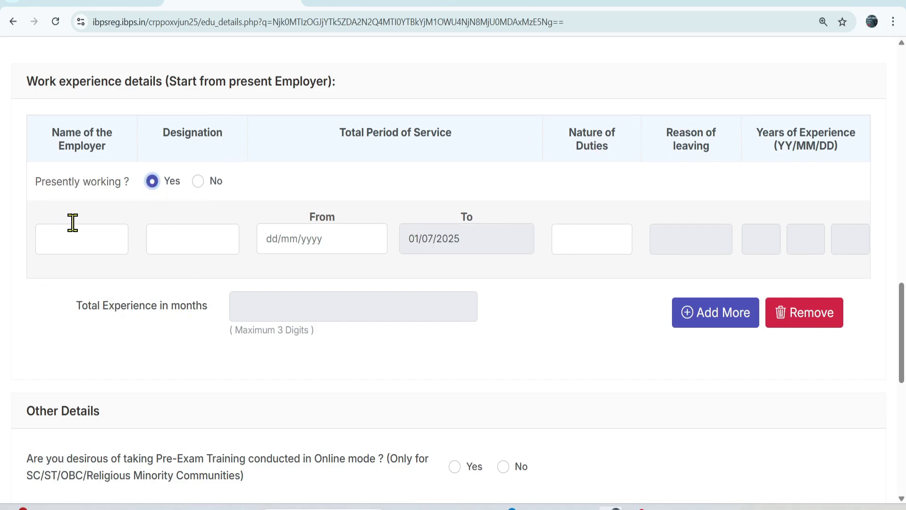
{"action": "left_click", "coordinate": [56, 244]}
{"action": "left_click", "coordinate": [190, 234]}
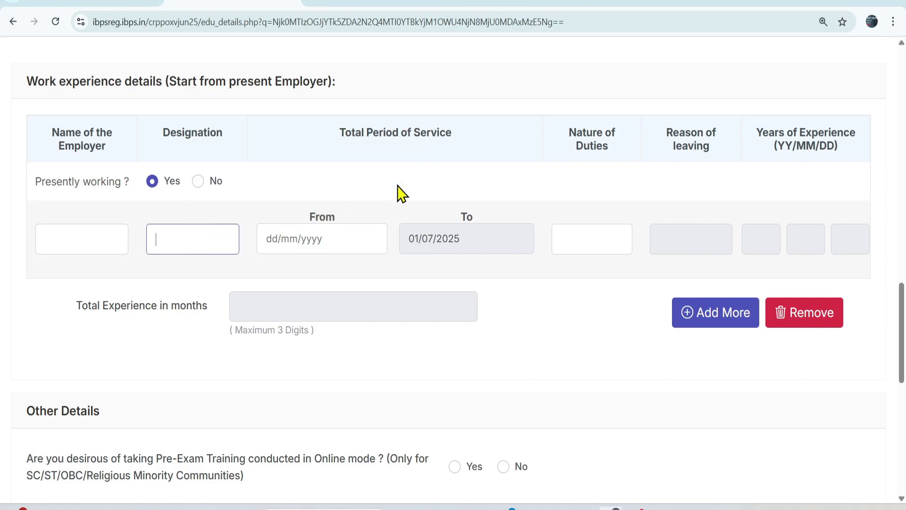
{"action": "left_click", "coordinate": [293, 239]}
{"action": "left_click", "coordinate": [339, 336]}
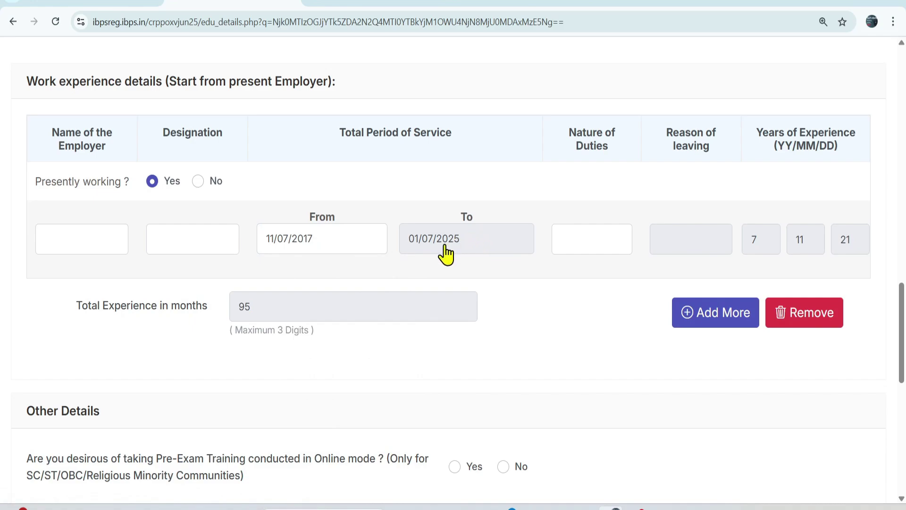
Change presently working to No with 04/03/2025 as the service end date, visiting the nature of duties and reason of leaving fields
{"action": "left_click", "coordinate": [610, 244]}
{"action": "left_click", "coordinate": [697, 260]}
{"action": "left_click", "coordinate": [198, 181]}
{"action": "left_click", "coordinate": [691, 242]}
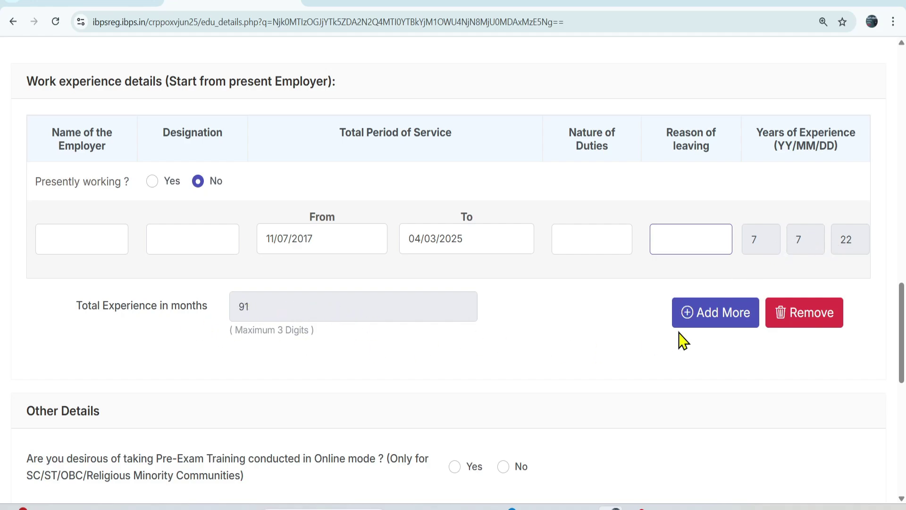
Add a second work experience row, remove it again and reselect No for presently working
{"action": "left_click", "coordinate": [710, 326]}
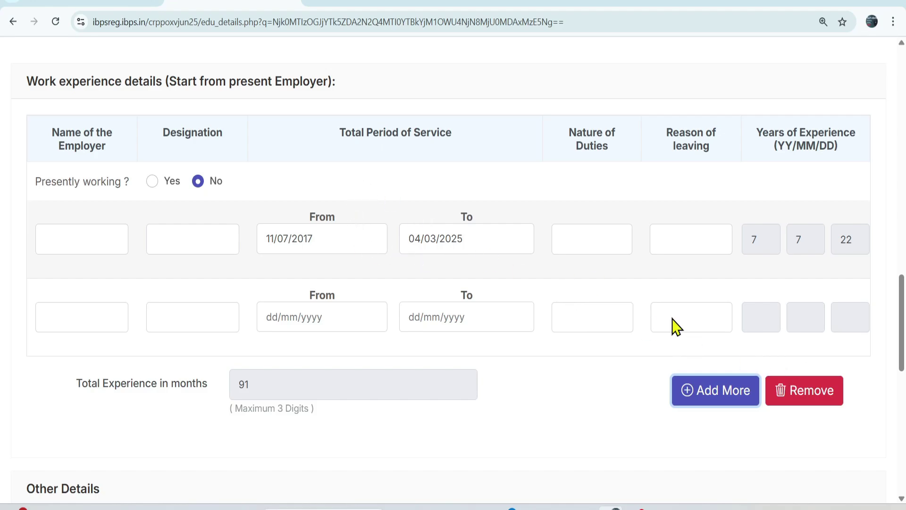
{"action": "left_click", "coordinate": [808, 398]}
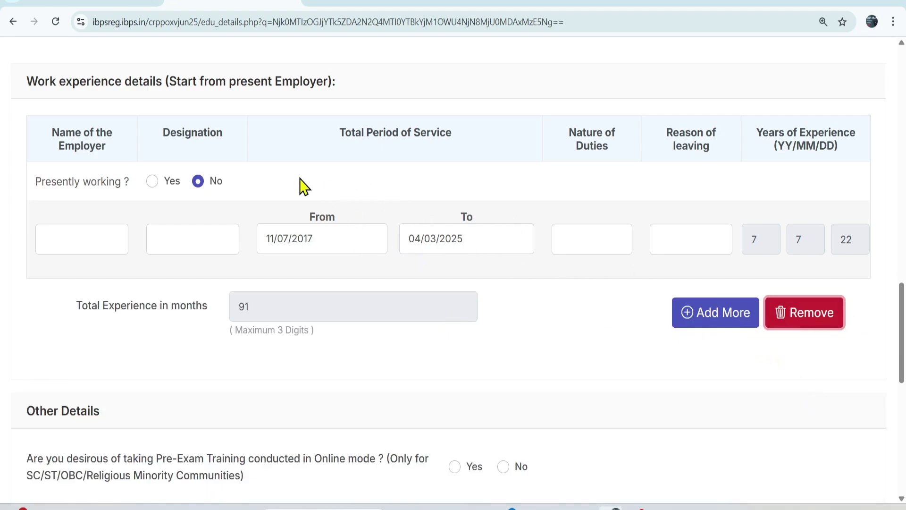
{"action": "left_click", "coordinate": [198, 183]}
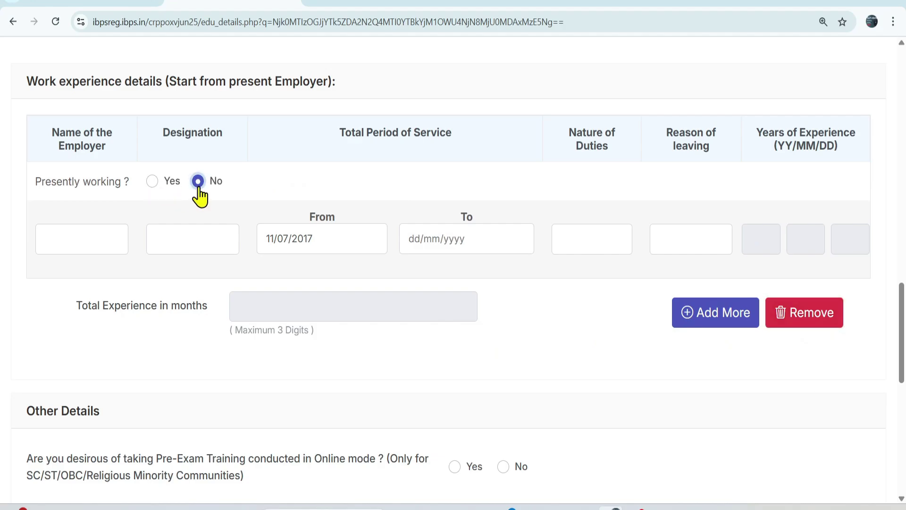
In Other Details, choose Yes for online Pre-Exam Training and answer No to the prosecution or conviction question, after trying Yes
{"action": "scroll", "coordinate": [198, 213], "scroll_direction": "down", "scroll_amount": 5}
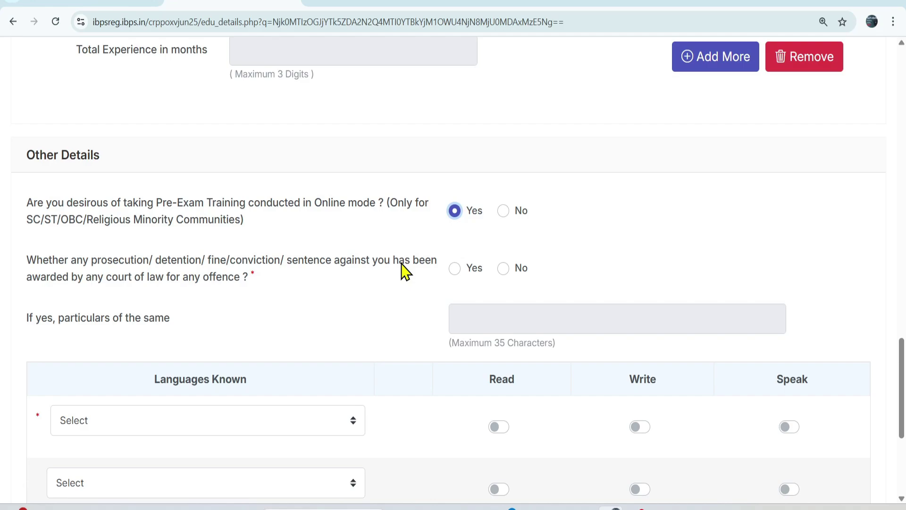
{"action": "left_click", "coordinate": [455, 269]}
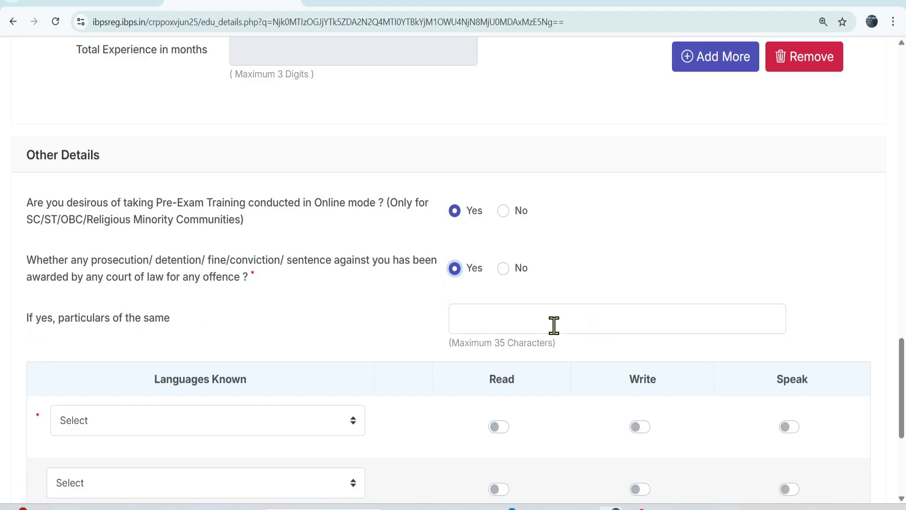
{"action": "left_click", "coordinate": [504, 269]}
Set the first known language to English and enable read, write and speak for it
{"action": "scroll", "coordinate": [373, 300], "scroll_direction": "down", "scroll_amount": 5}
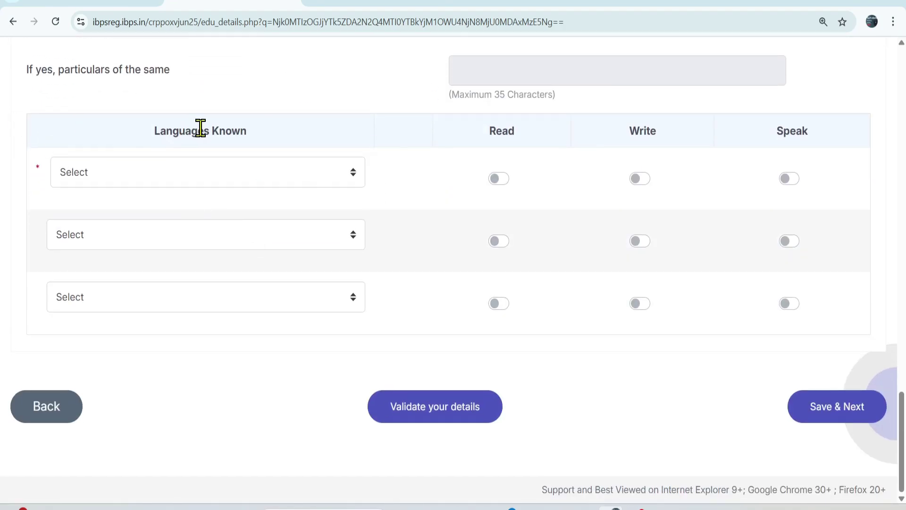
{"action": "left_click", "coordinate": [206, 167]}
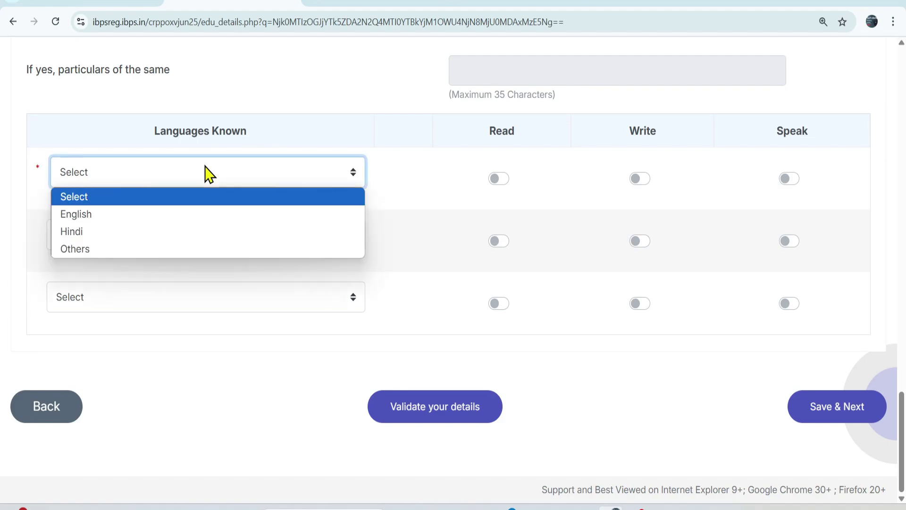
{"action": "left_click", "coordinate": [101, 219]}
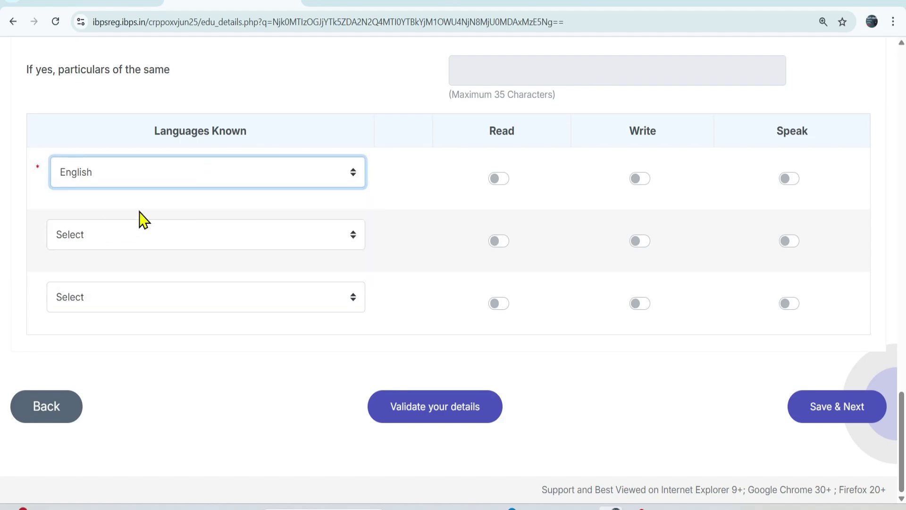
{"action": "left_click", "coordinate": [506, 180]}
{"action": "left_click", "coordinate": [506, 180]}
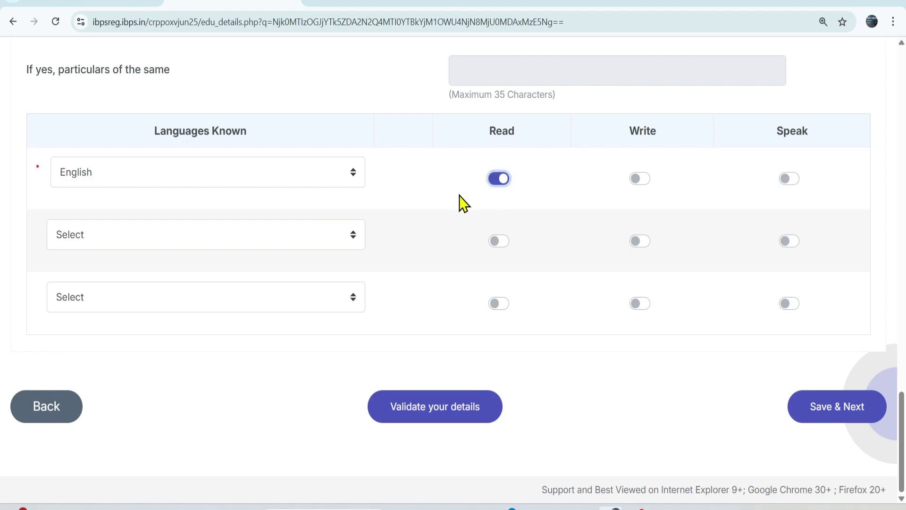
{"action": "left_click", "coordinate": [643, 181]}
{"action": "left_click", "coordinate": [795, 178]}
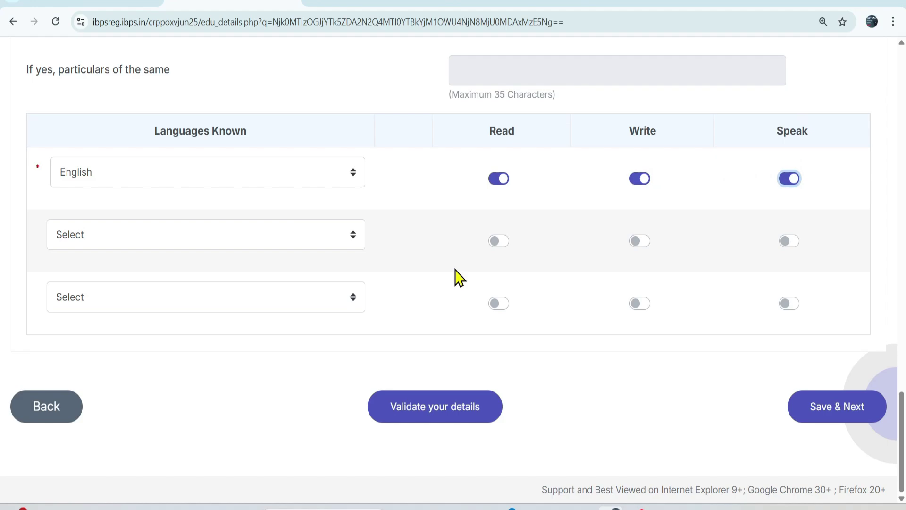
Set the second known language to Hindi and enable read, write and speak for it
{"action": "left_click", "coordinate": [174, 242]}
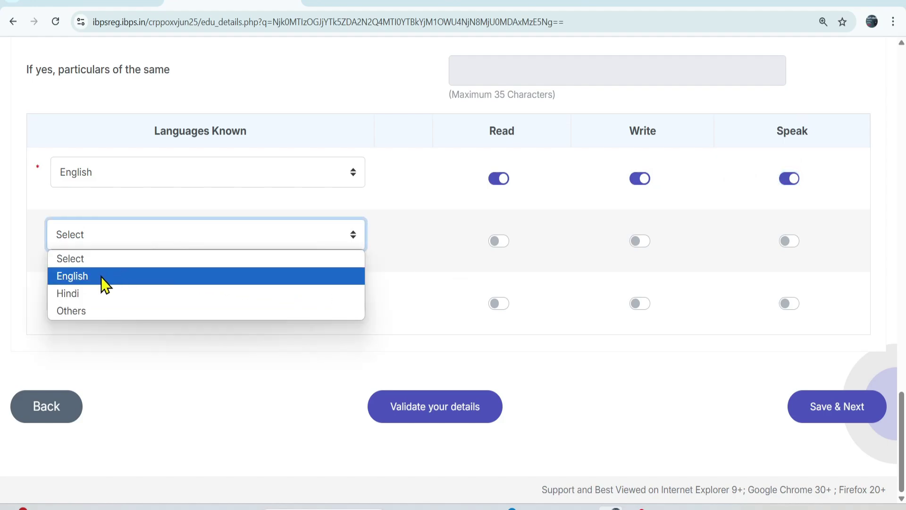
{"action": "left_click", "coordinate": [90, 293]}
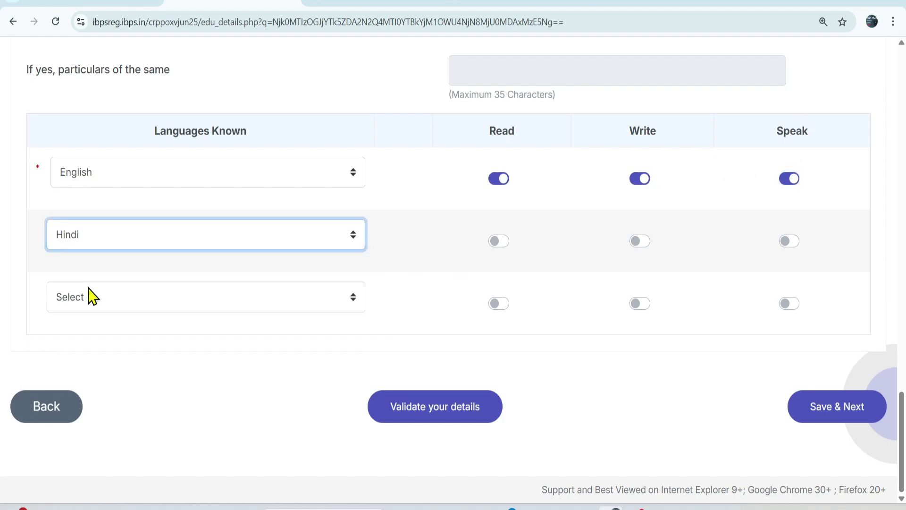
{"action": "left_click", "coordinate": [500, 242]}
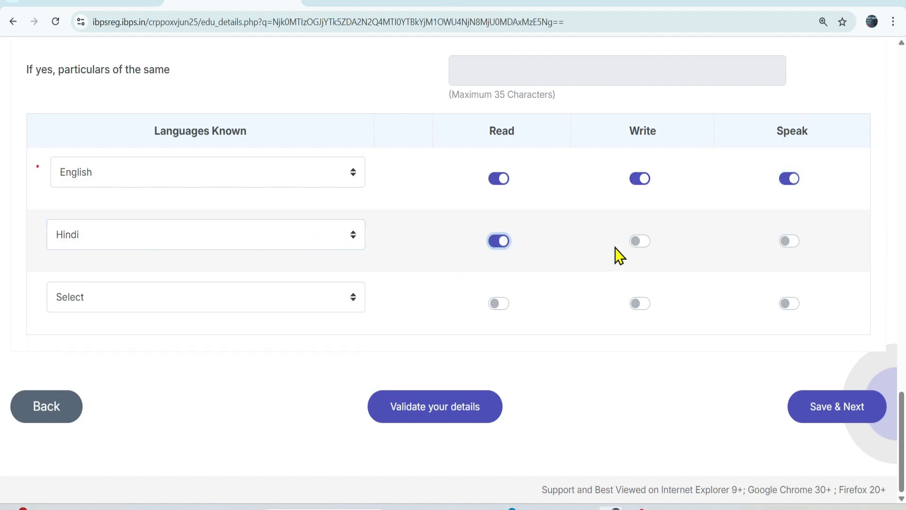
{"action": "left_click", "coordinate": [645, 243]}
{"action": "left_click", "coordinate": [793, 244]}
Try Others as the third known language and enable read, write and speak for it
{"action": "left_click", "coordinate": [189, 297]}
{"action": "left_click", "coordinate": [90, 372]}
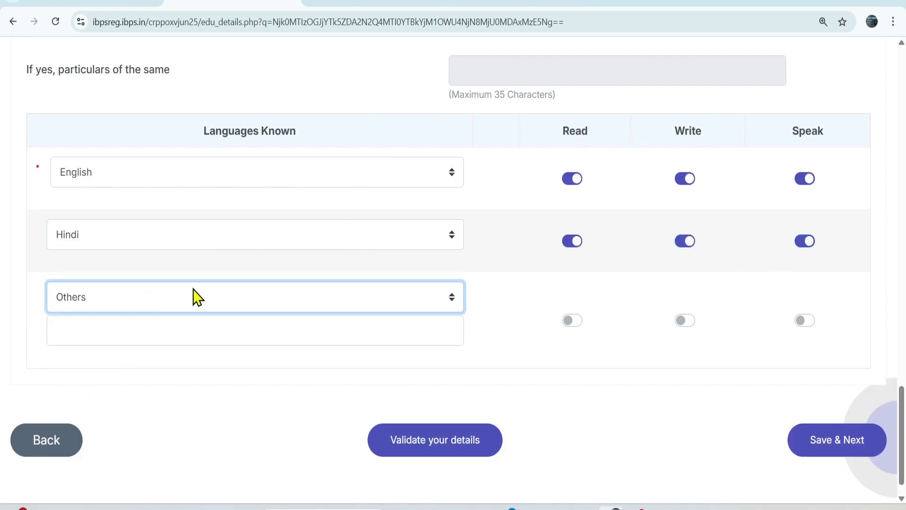
{"action": "left_click", "coordinate": [130, 335]}
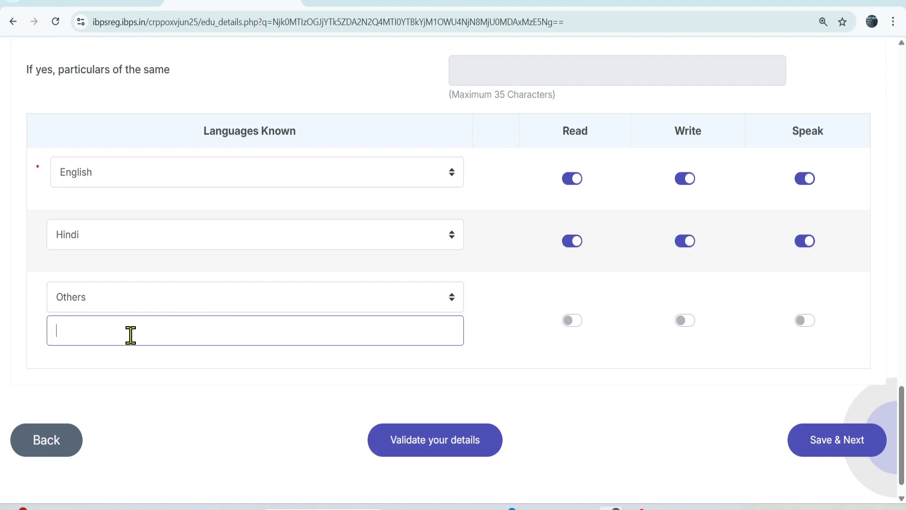
{"action": "left_click", "coordinate": [571, 324]}
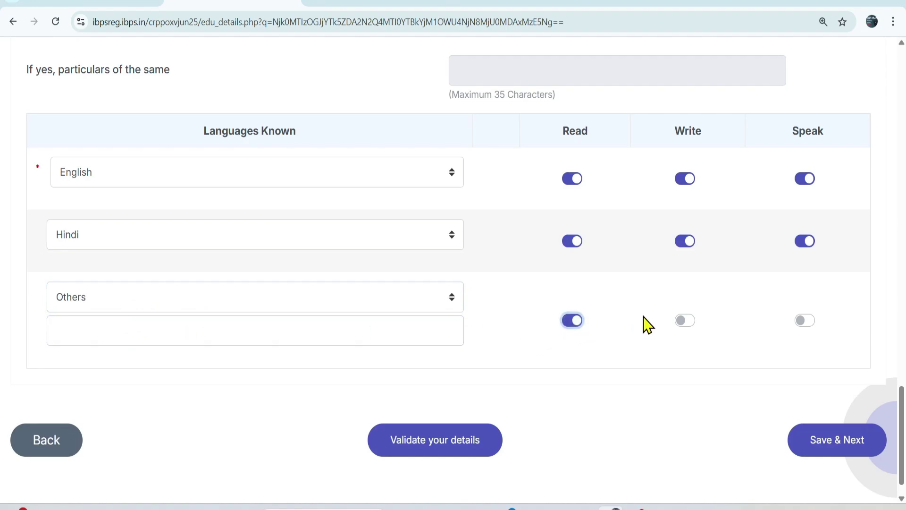
{"action": "left_click", "coordinate": [684, 321]}
{"action": "left_click", "coordinate": [804, 321]}
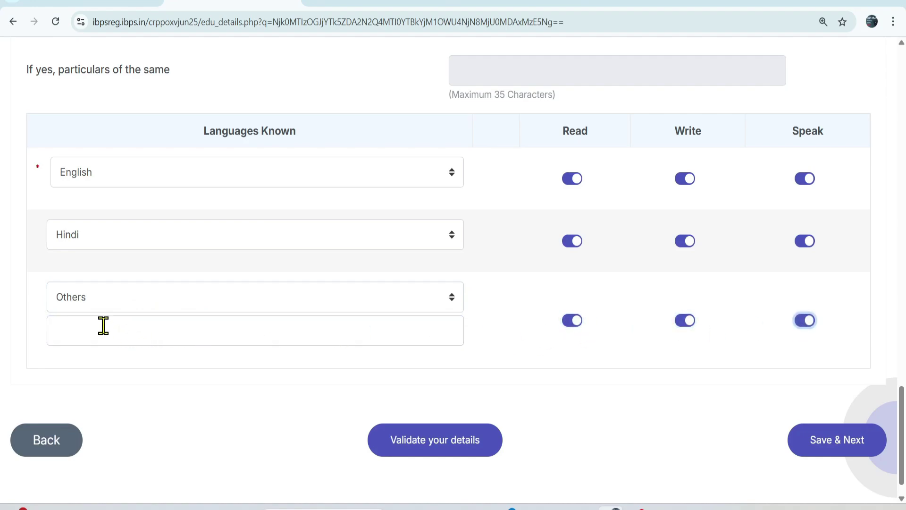
Reset the third known language to Select and turn off its read, write and speak options
{"action": "left_click", "coordinate": [102, 301]}
{"action": "left_click", "coordinate": [84, 323]}
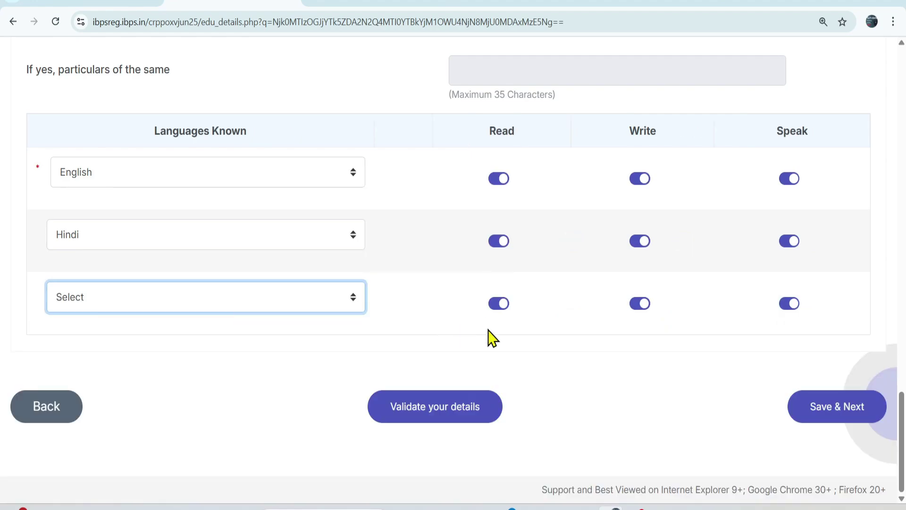
{"action": "left_click", "coordinate": [501, 304]}
{"action": "left_click", "coordinate": [637, 306]}
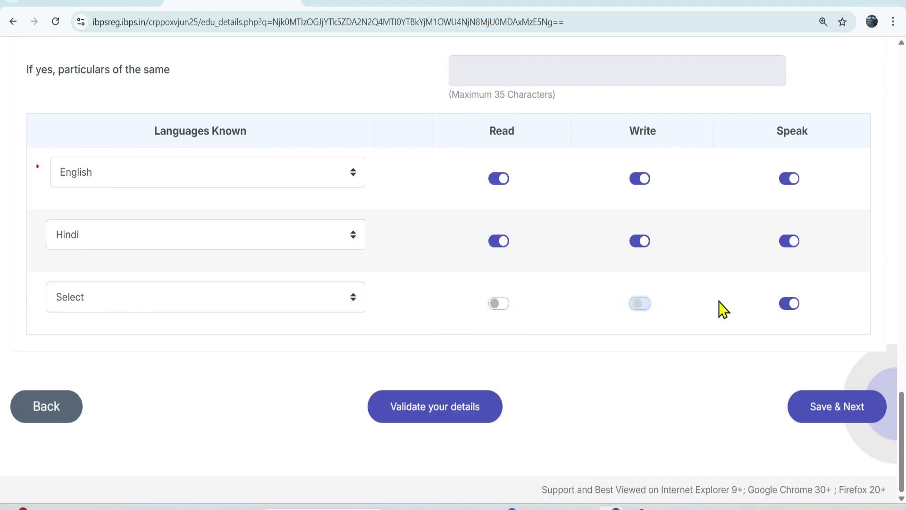
{"action": "left_click", "coordinate": [792, 309]}
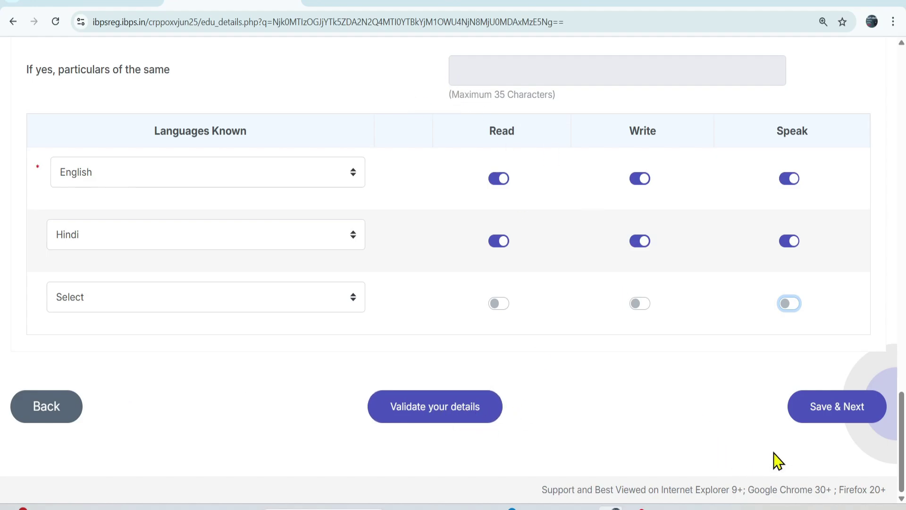
Save the qualification, experience and language details and continue to the bank preference section
{"action": "left_click", "coordinate": [836, 418]}
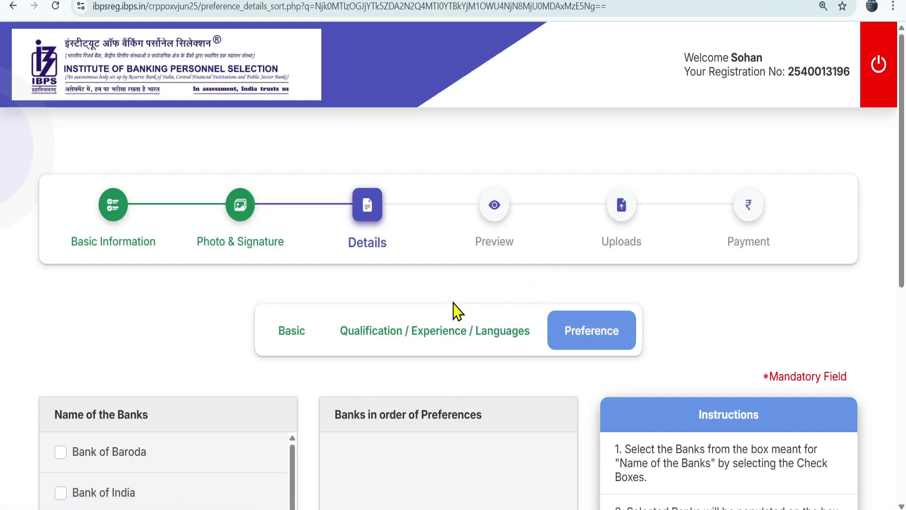
{"action": "scroll", "coordinate": [453, 310], "scroll_direction": "down", "scroll_amount": 3}
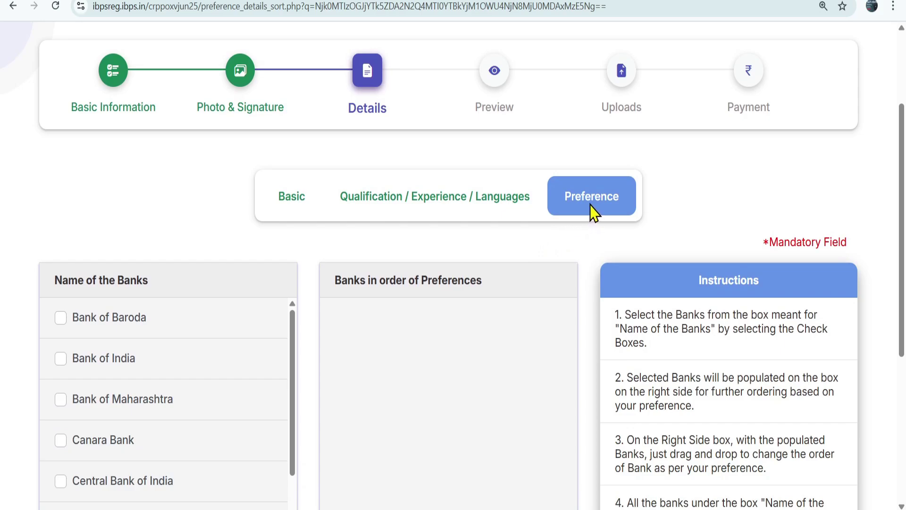
{"action": "scroll", "coordinate": [591, 211], "scroll_direction": "down", "scroll_amount": 3}
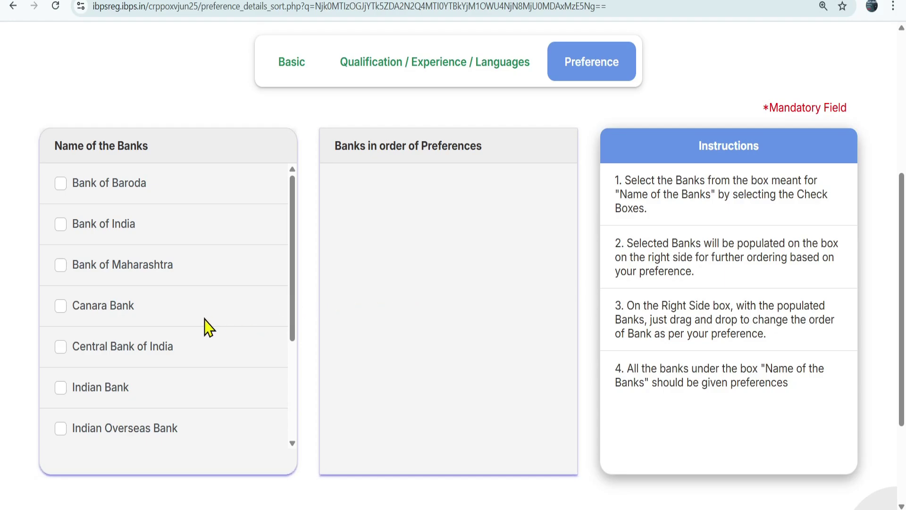
{"action": "scroll", "coordinate": [131, 341], "scroll_direction": "down", "scroll_amount": 3}
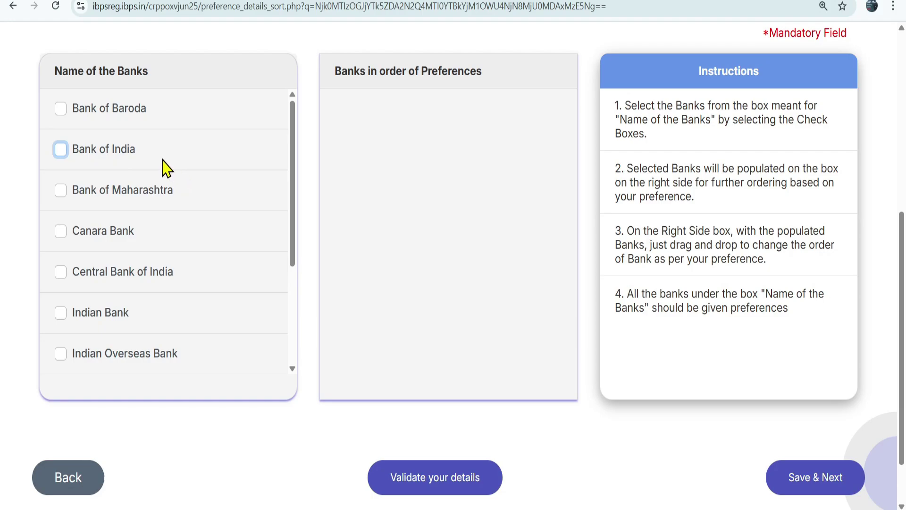
Rank all banks: Bank of India, Punjab National, Baroda, Maharashtra, Canara, Central, Indian, Indian Overseas, UCO, Punjab & Sind, Union Bank of India
{"action": "left_click", "coordinate": [116, 152]}
{"action": "scroll", "coordinate": [113, 303], "scroll_direction": "down", "scroll_amount": 6}
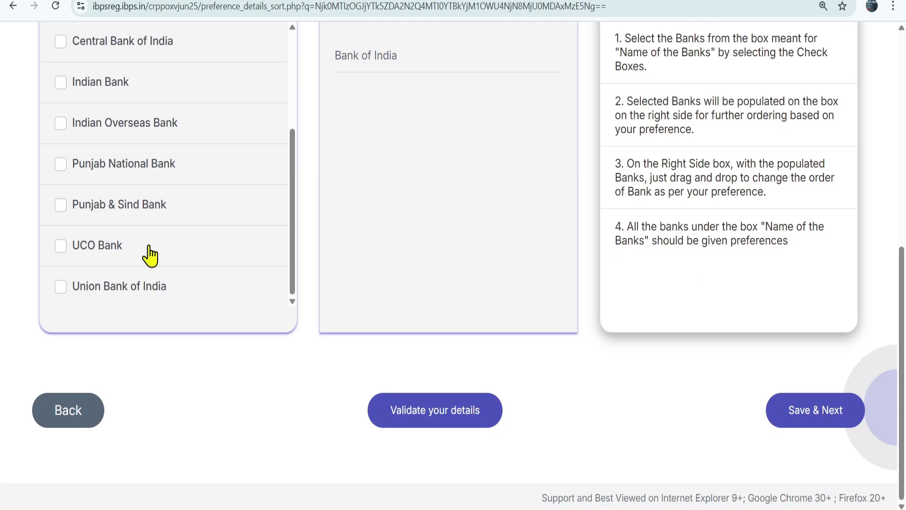
{"action": "left_click", "coordinate": [144, 178]}
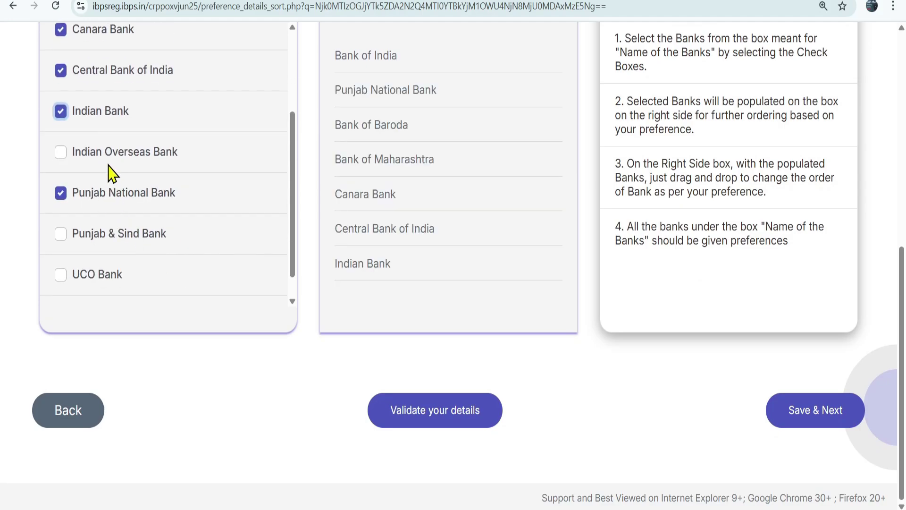
{"action": "left_click", "coordinate": [104, 156]}
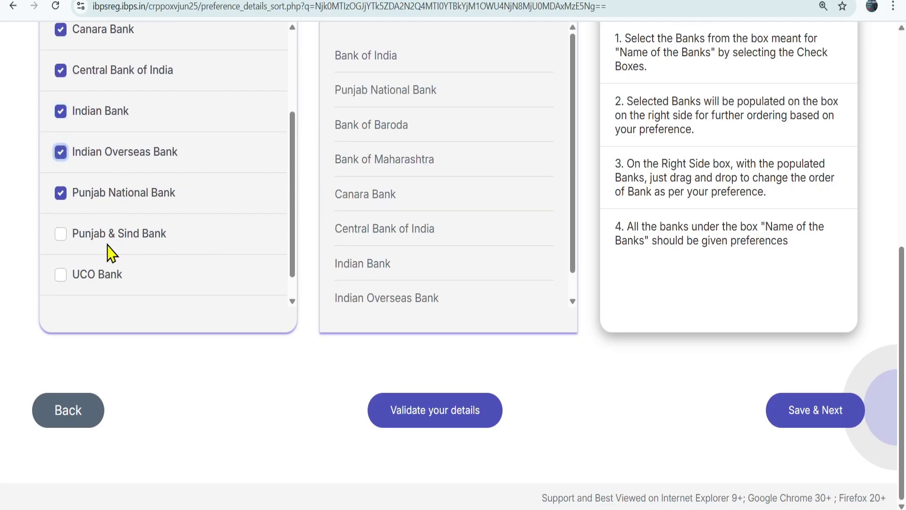
{"action": "left_click", "coordinate": [98, 277]}
{"action": "left_click", "coordinate": [95, 239]}
{"action": "scroll", "coordinate": [414, 268], "scroll_direction": "up", "scroll_amount": 4}
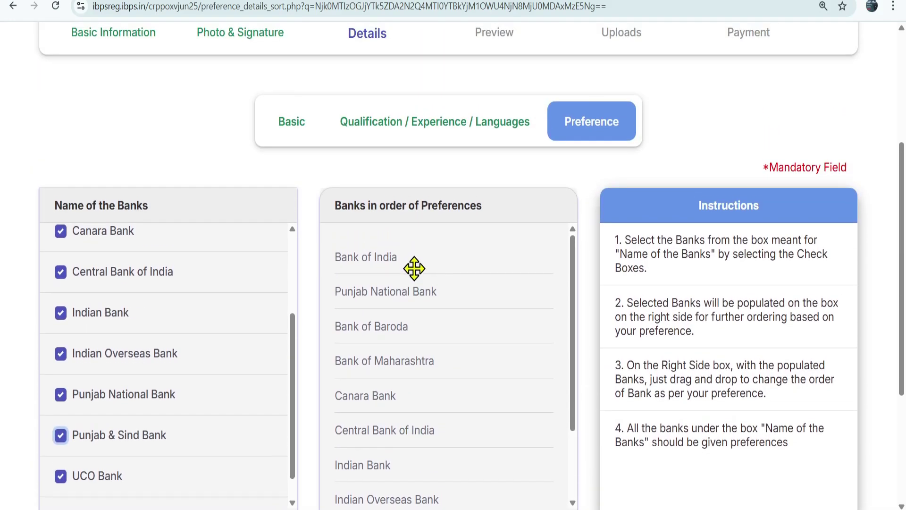
{"action": "scroll", "coordinate": [415, 268], "scroll_direction": "down", "scroll_amount": 2}
{"action": "scroll", "coordinate": [158, 125], "scroll_direction": "down", "scroll_amount": 3}
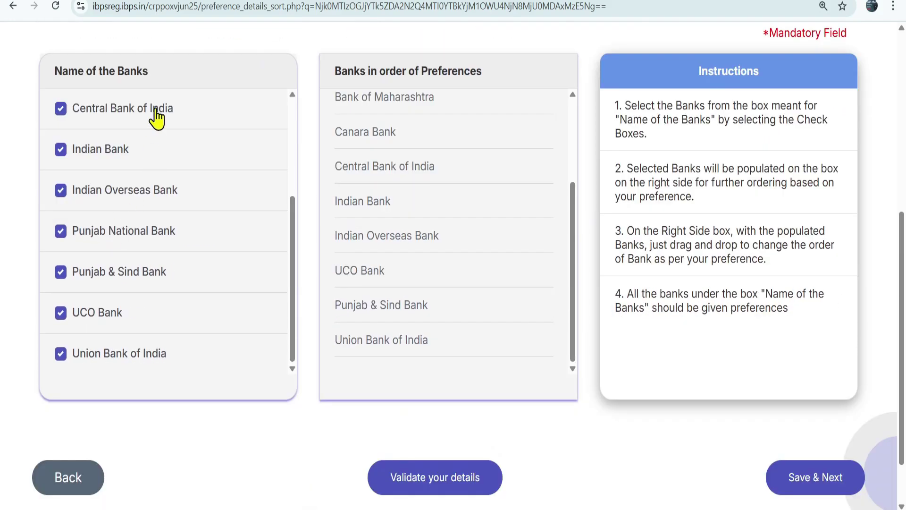
{"action": "scroll", "coordinate": [434, 486], "scroll_direction": "down", "scroll_amount": 2}
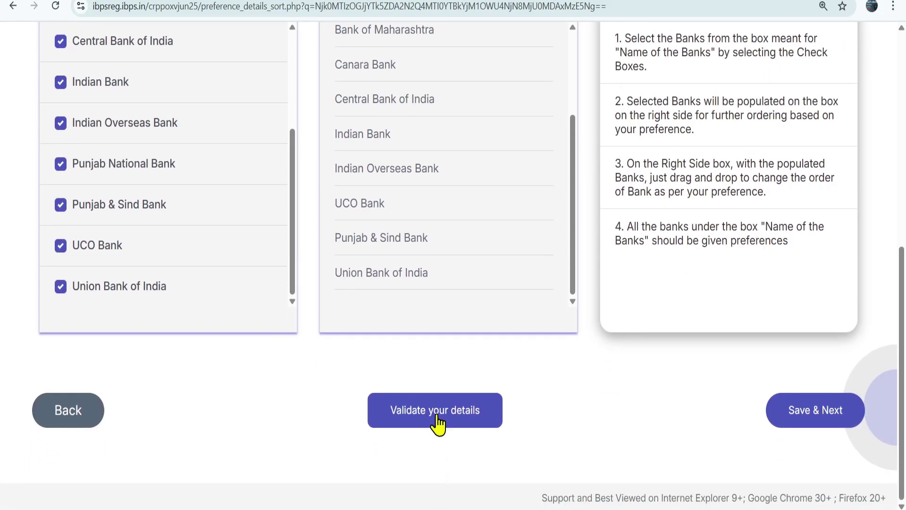
Validate the bank preferences, then save them and proceed to the registration preview
{"action": "left_click", "coordinate": [437, 421]}
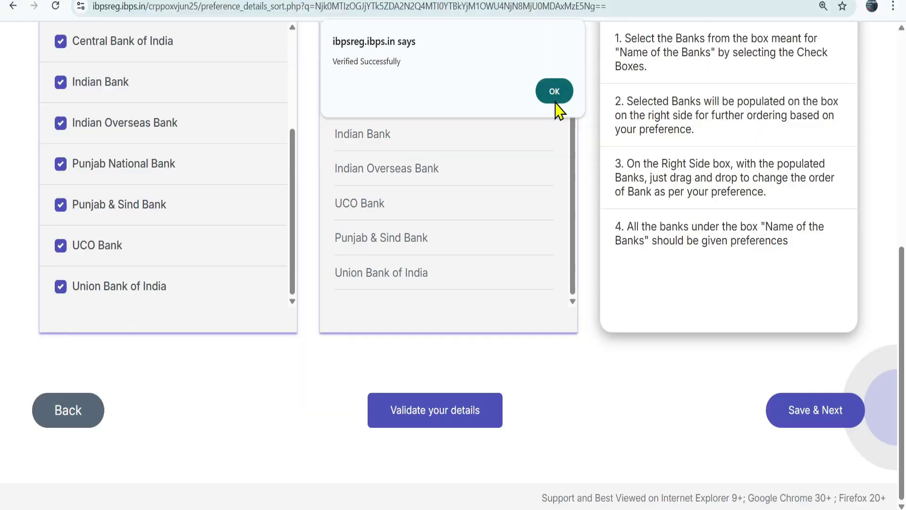
{"action": "left_click", "coordinate": [556, 101]}
{"action": "left_click", "coordinate": [784, 422]}
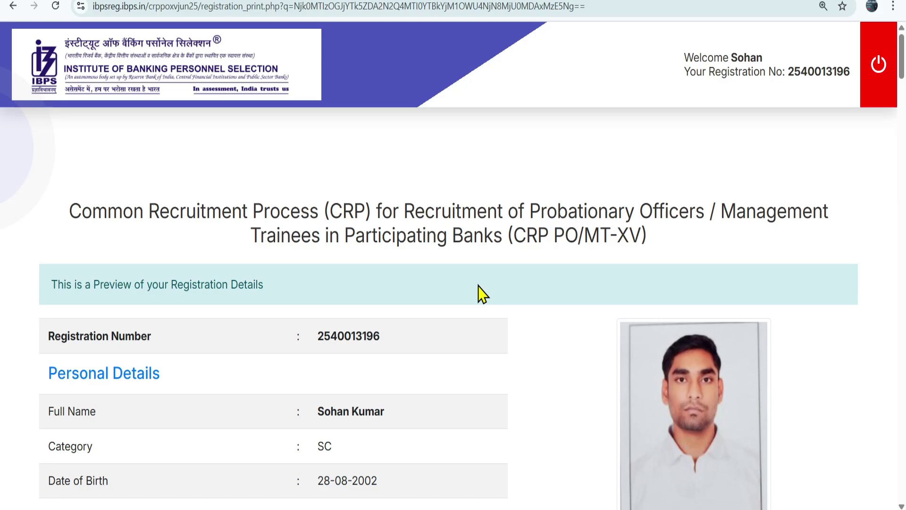
Review the registration preview from the personal details and photos through the addresses and other answers down to the declaration
{"action": "scroll", "coordinate": [482, 293], "scroll_direction": "down", "scroll_amount": 10}
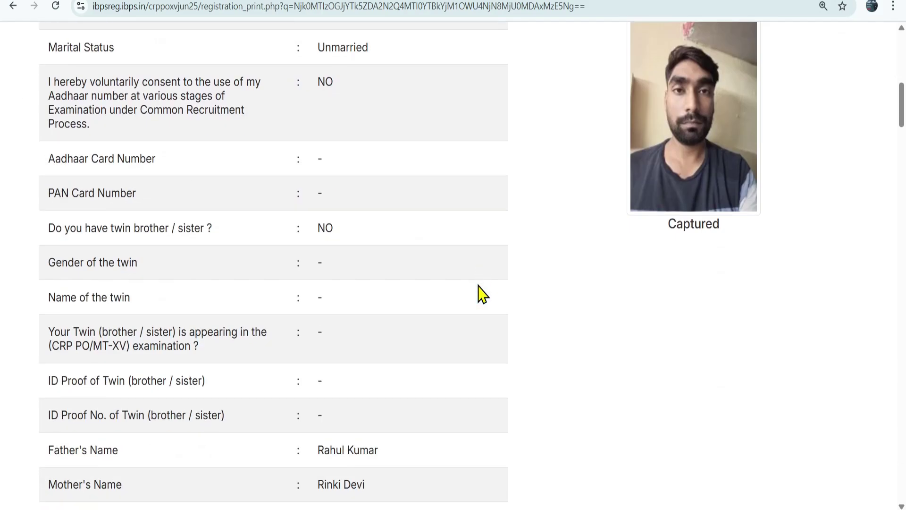
{"action": "scroll", "coordinate": [482, 294], "scroll_direction": "up", "scroll_amount": 2}
{"action": "scroll", "coordinate": [479, 287], "scroll_direction": "up", "scroll_amount": 5}
{"action": "scroll", "coordinate": [703, 346], "scroll_direction": "down", "scroll_amount": 5}
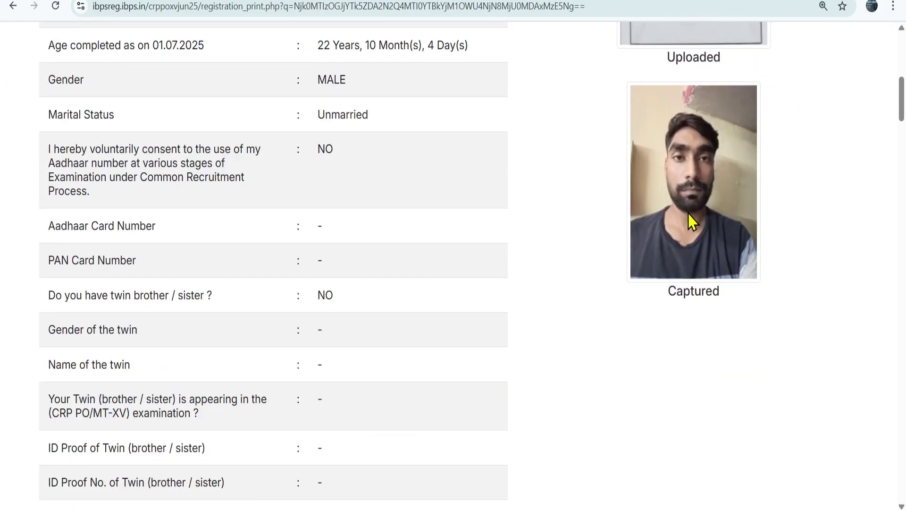
{"action": "scroll", "coordinate": [564, 290], "scroll_direction": "down", "scroll_amount": 1}
{"action": "scroll", "coordinate": [366, 211], "scroll_direction": "down", "scroll_amount": 5}
{"action": "scroll", "coordinate": [493, 252], "scroll_direction": "down", "scroll_amount": 8}
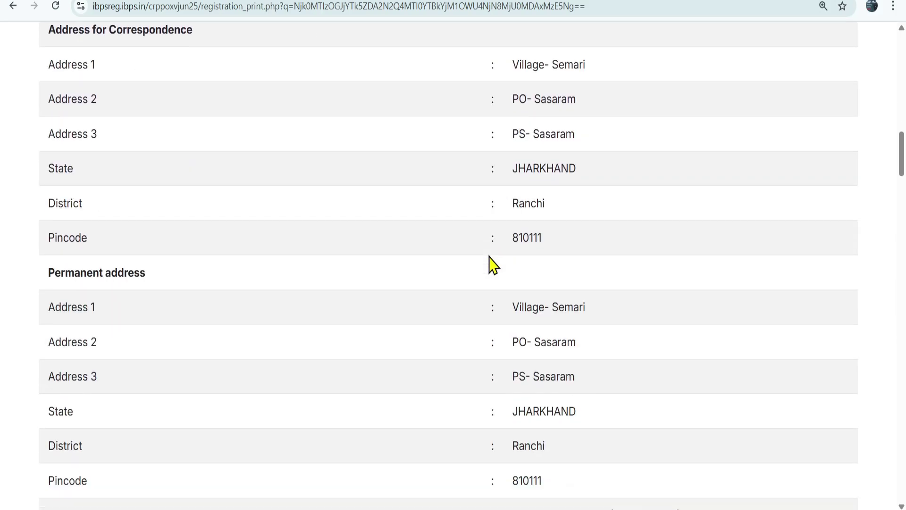
{"action": "scroll", "coordinate": [491, 264], "scroll_direction": "down", "scroll_amount": 20}
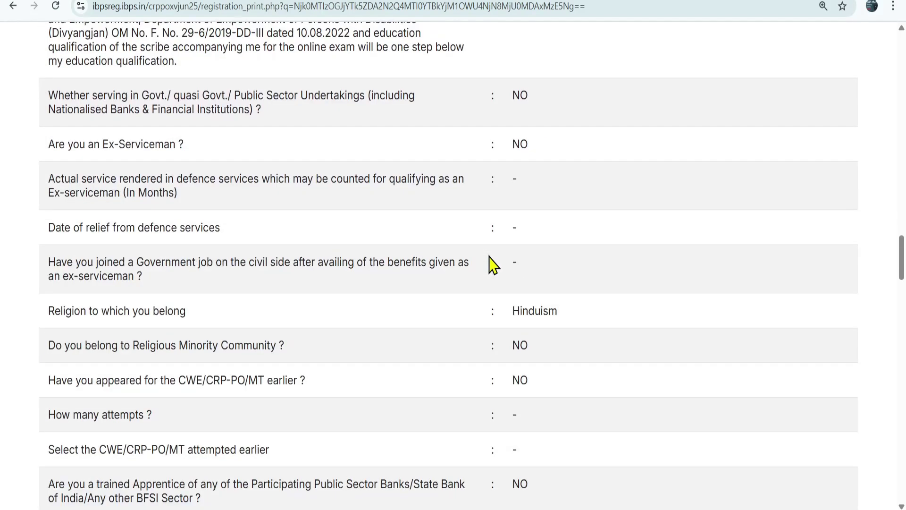
{"action": "scroll", "coordinate": [431, 292], "scroll_direction": "down", "scroll_amount": 6}
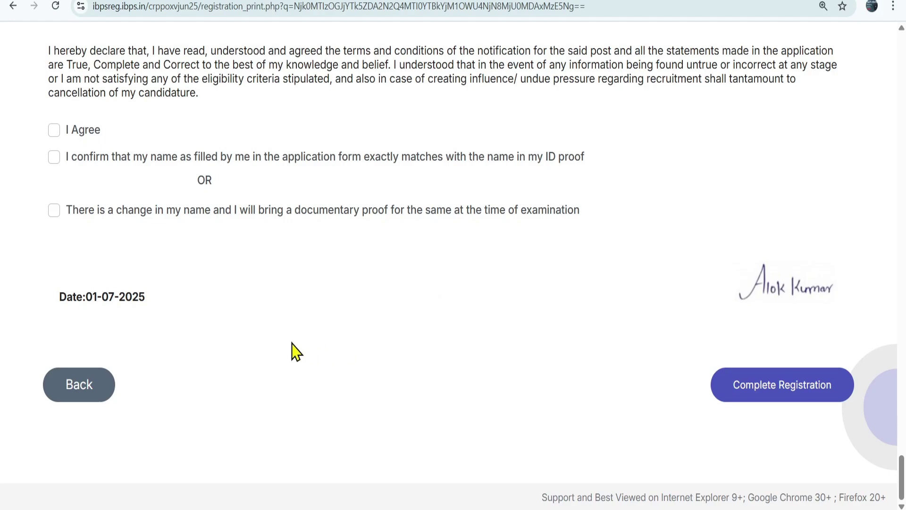
{"action": "scroll", "coordinate": [166, 358], "scroll_direction": "up", "scroll_amount": 1}
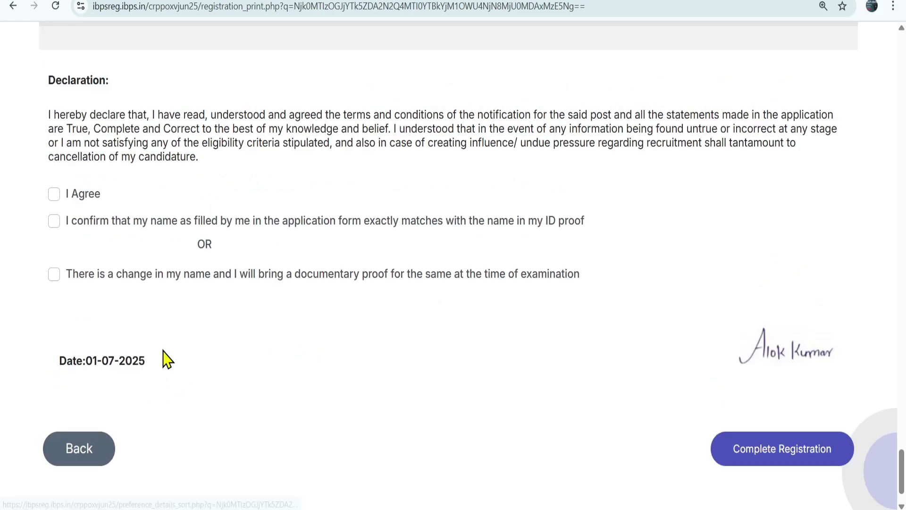
{"action": "scroll", "coordinate": [170, 352], "scroll_direction": "up", "scroll_amount": 1}
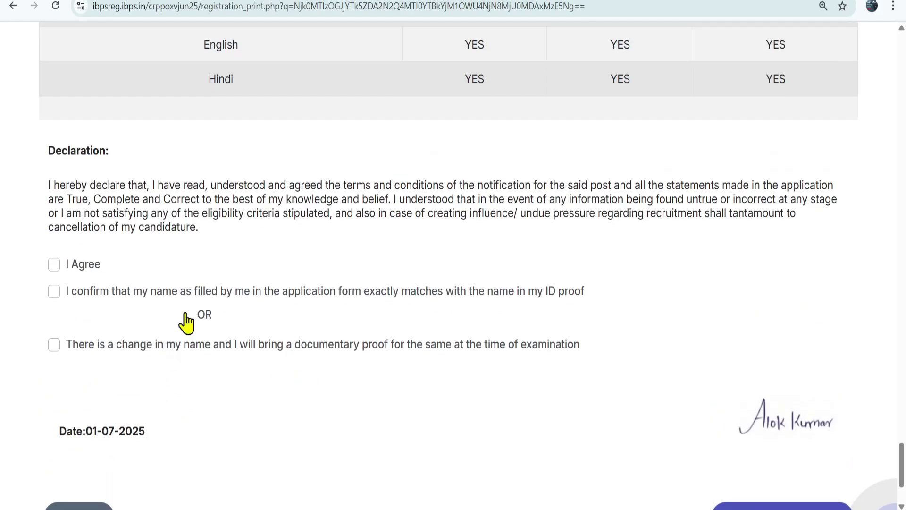
Agree to the declaration and confirm that the name filled in exactly matches the name in the ID proof
{"action": "left_click", "coordinate": [56, 270]}
{"action": "left_click", "coordinate": [55, 351]}
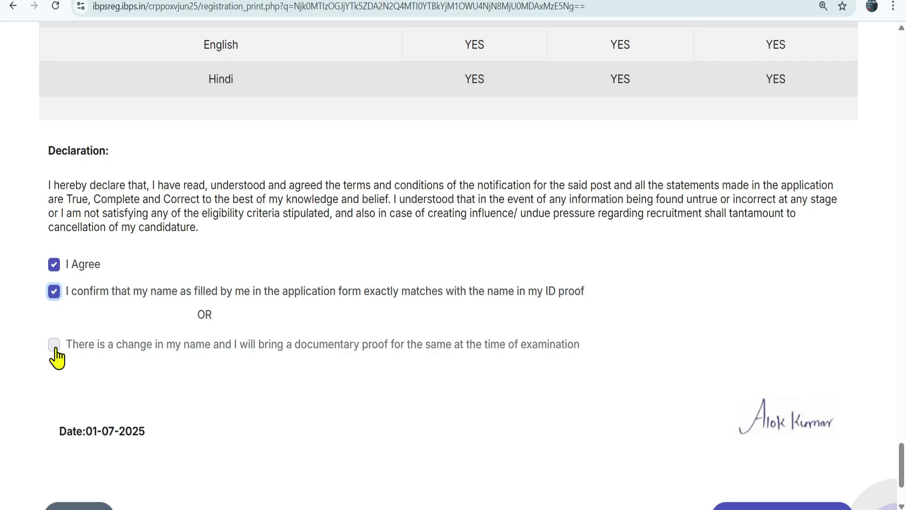
{"action": "scroll", "coordinate": [56, 358], "scroll_direction": "down", "scroll_amount": 3}
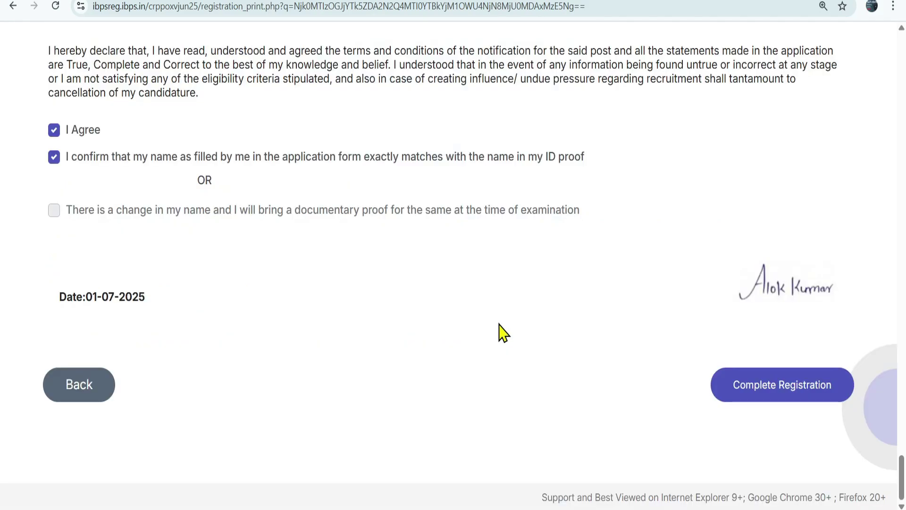
Complete the registration, accept both confirmation prompts and continue to the document upload list
{"action": "left_click", "coordinate": [735, 392]}
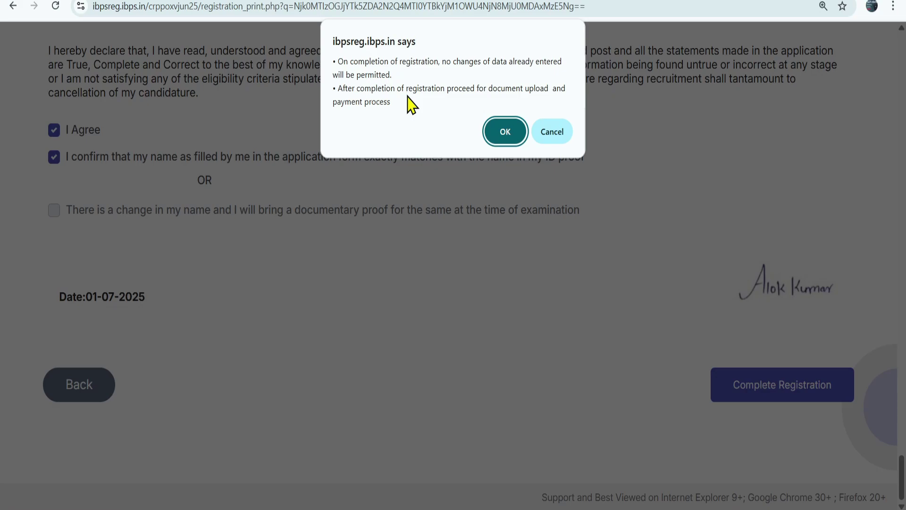
{"action": "left_click", "coordinate": [506, 134]}
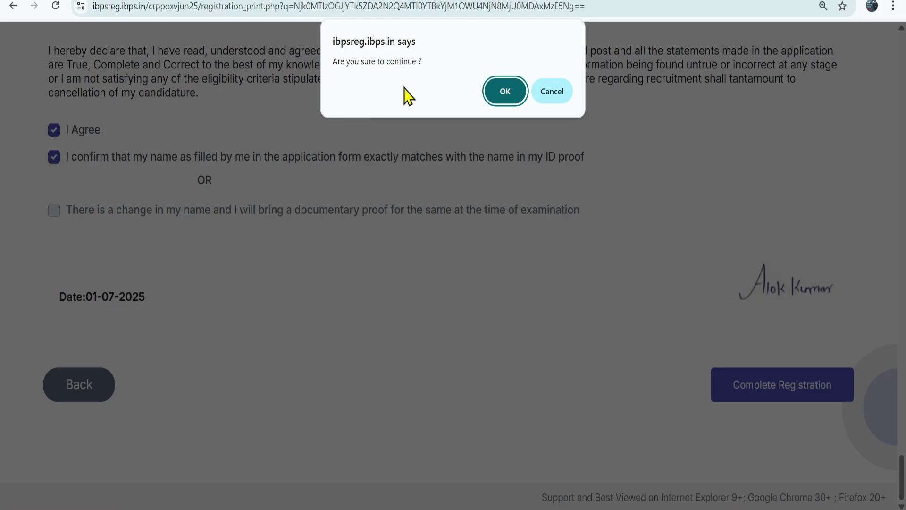
{"action": "left_click", "coordinate": [502, 102]}
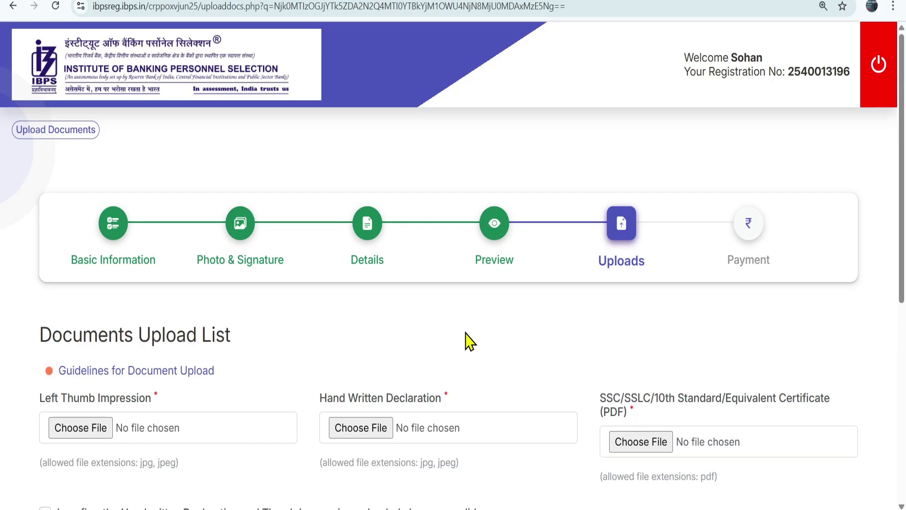
{"action": "scroll", "coordinate": [469, 340], "scroll_direction": "down", "scroll_amount": 3}
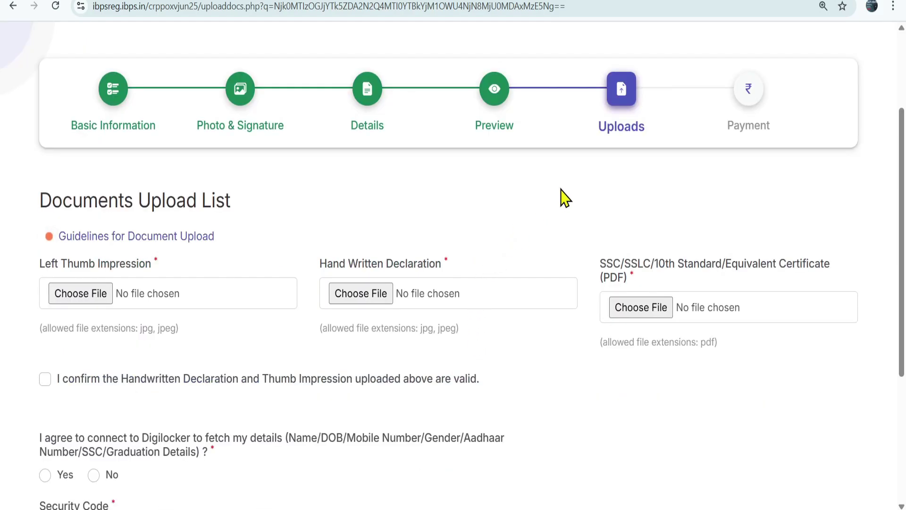
Open the document upload guidelines and skim the list of required scans and the specifications for each document
{"action": "scroll", "coordinate": [565, 199], "scroll_direction": "down", "scroll_amount": 2}
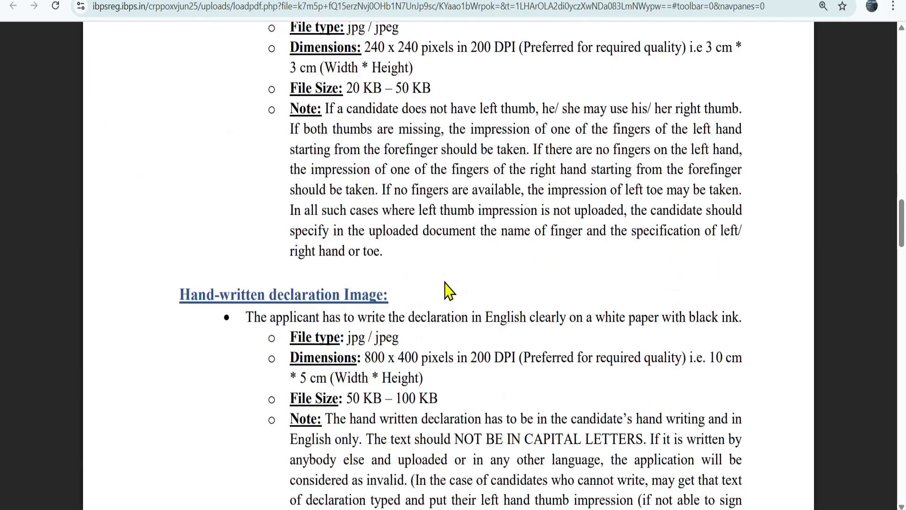
{"action": "scroll", "coordinate": [446, 264], "scroll_direction": "down", "scroll_amount": 2}
{"action": "scroll", "coordinate": [446, 289], "scroll_direction": "down", "scroll_amount": 6}
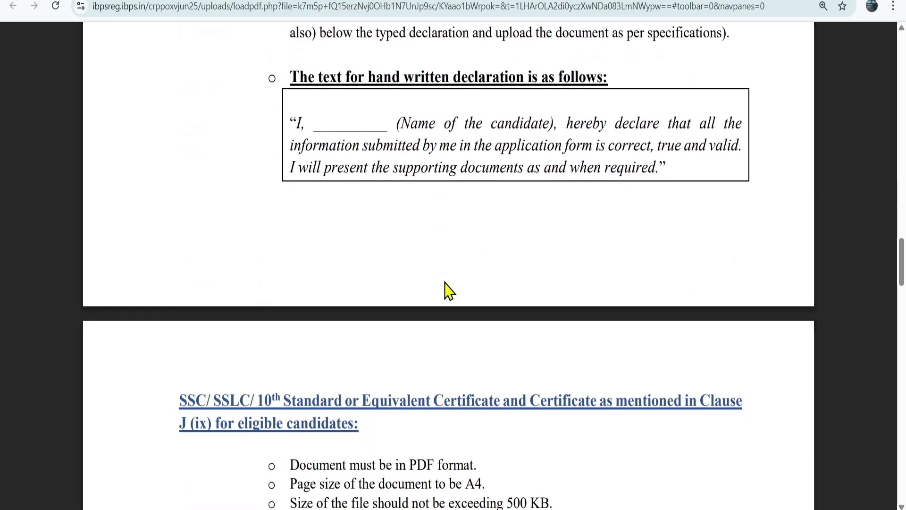
{"action": "scroll", "coordinate": [447, 289], "scroll_direction": "up", "scroll_amount": 6}
{"action": "scroll", "coordinate": [446, 289], "scroll_direction": "up", "scroll_amount": 5}
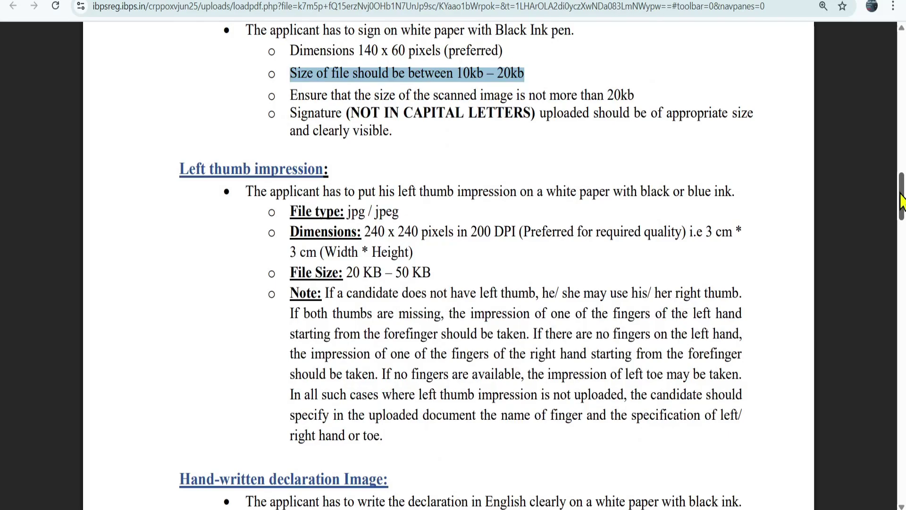
{"action": "scroll", "coordinate": [427, 143], "scroll_direction": "up", "scroll_amount": 15}
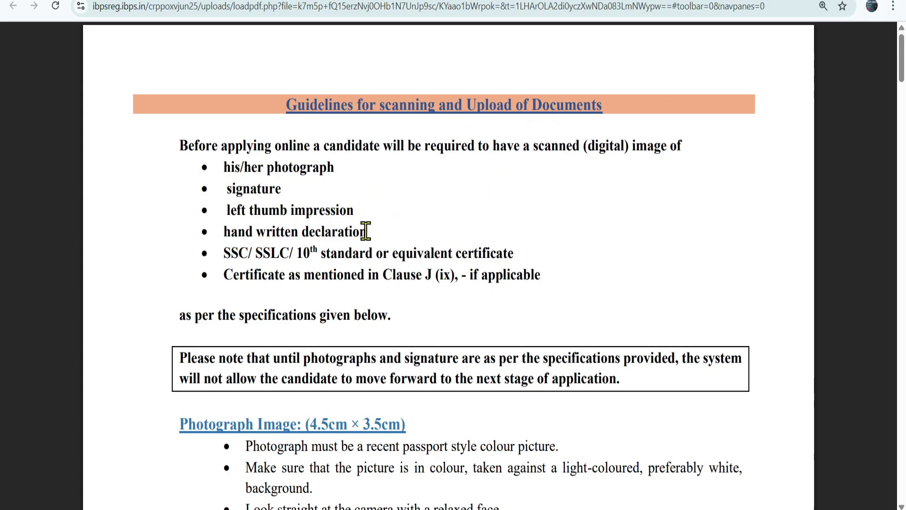
{"action": "scroll", "coordinate": [370, 199], "scroll_direction": "down", "scroll_amount": 8}
{"action": "scroll", "coordinate": [370, 199], "scroll_direction": "down", "scroll_amount": 15}
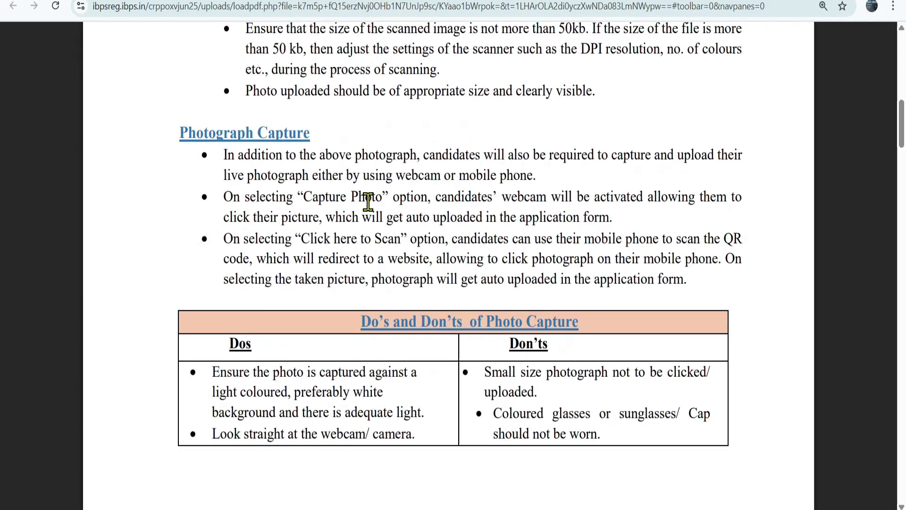
{"action": "scroll", "coordinate": [350, 205], "scroll_direction": "down", "scroll_amount": 2}
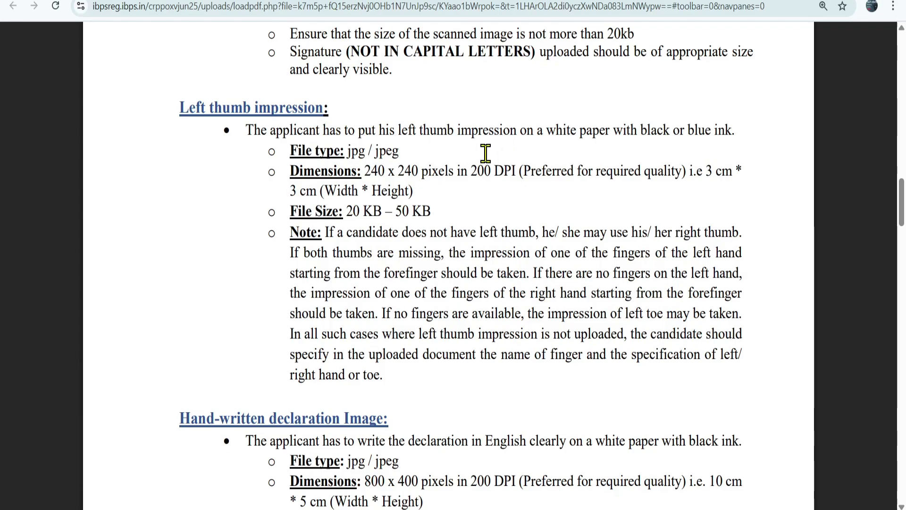
Examine the left thumb impression requirements in the guidelines: file type, dimensions and file size
{"action": "left_click_drag", "start_coordinate": [349, 153], "coordinate": [401, 152]}
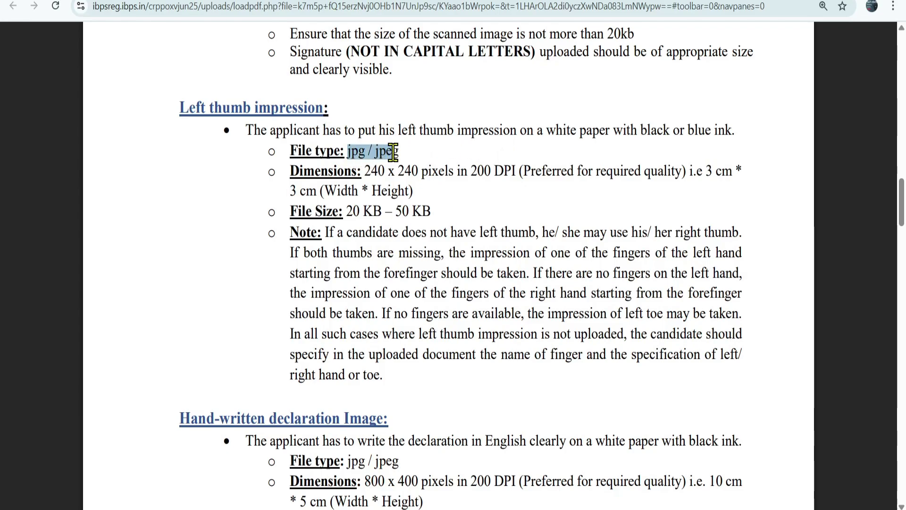
{"action": "left_click", "coordinate": [431, 152]}
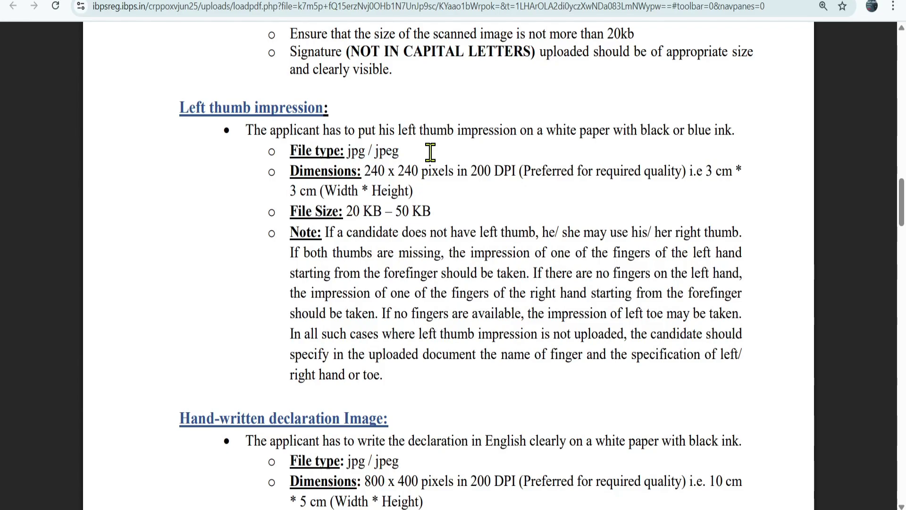
{"action": "left_click_drag", "start_coordinate": [290, 171], "coordinate": [359, 173]}
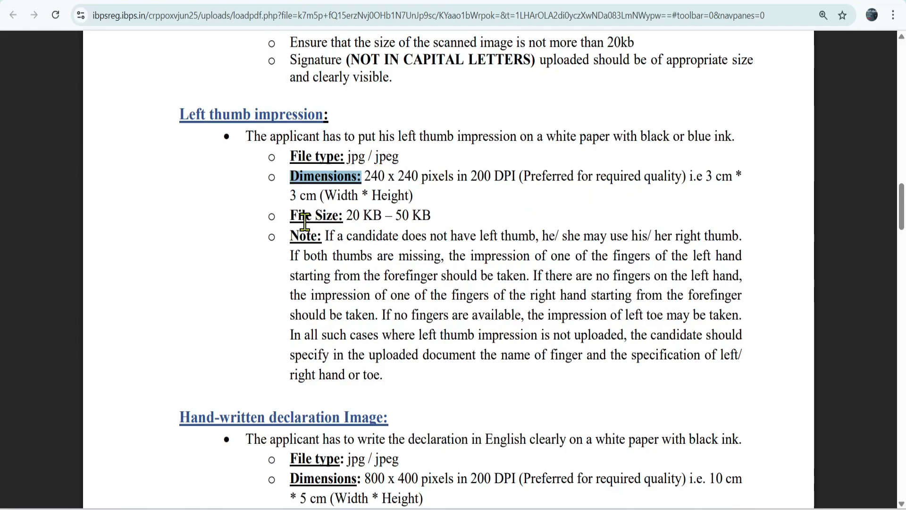
{"action": "left_click", "coordinate": [467, 208]}
Examine the hand-written declaration requirements, including its wording, the capital-letters rule, file type, dimensions and file size
{"action": "scroll", "coordinate": [331, 284], "scroll_direction": "down", "scroll_amount": 8}
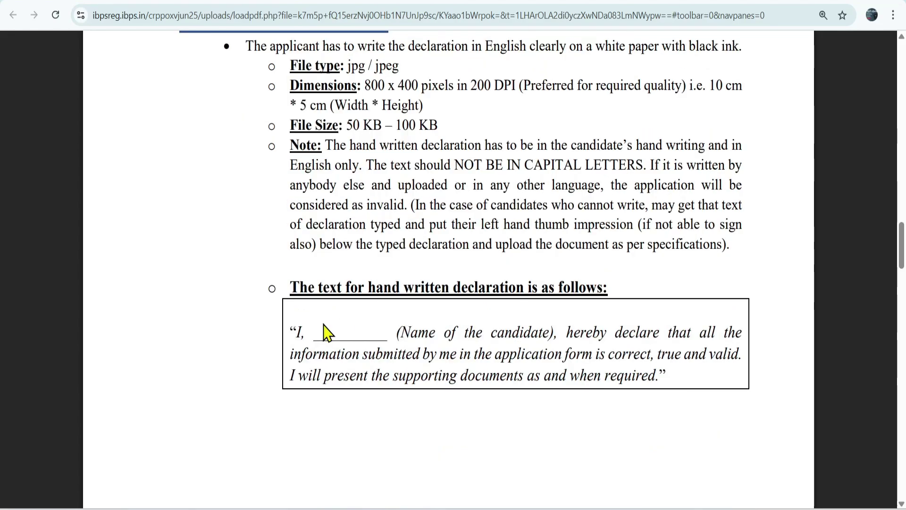
{"action": "left_click_drag", "start_coordinate": [290, 329], "coordinate": [662, 377]}
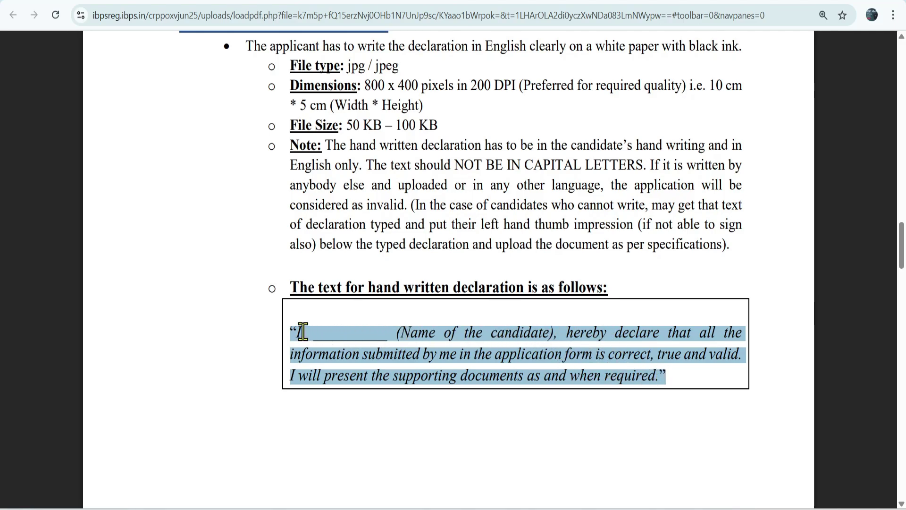
{"action": "left_click", "coordinate": [569, 334]}
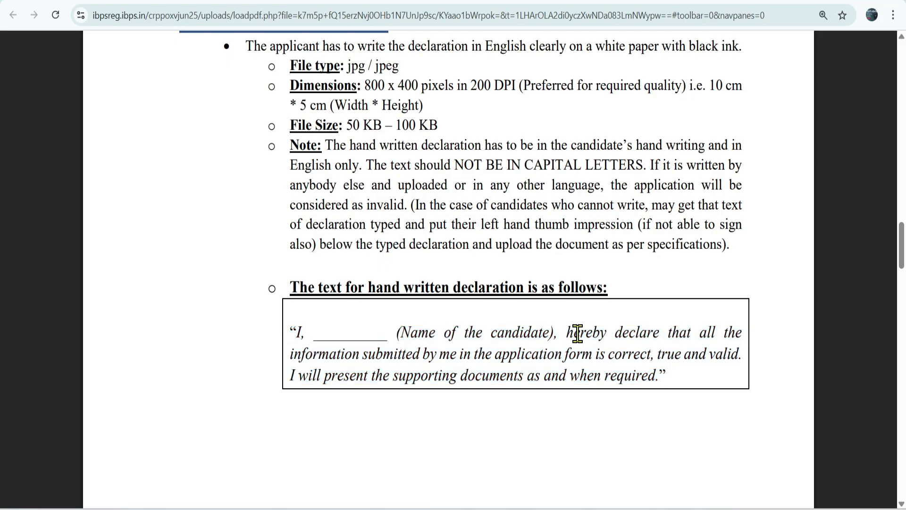
{"action": "left_click_drag", "start_coordinate": [569, 334], "coordinate": [663, 371]}
{"action": "left_click_drag", "start_coordinate": [643, 165], "coordinate": [451, 164]}
{"action": "scroll", "coordinate": [363, 127], "scroll_direction": "up", "scroll_amount": 1}
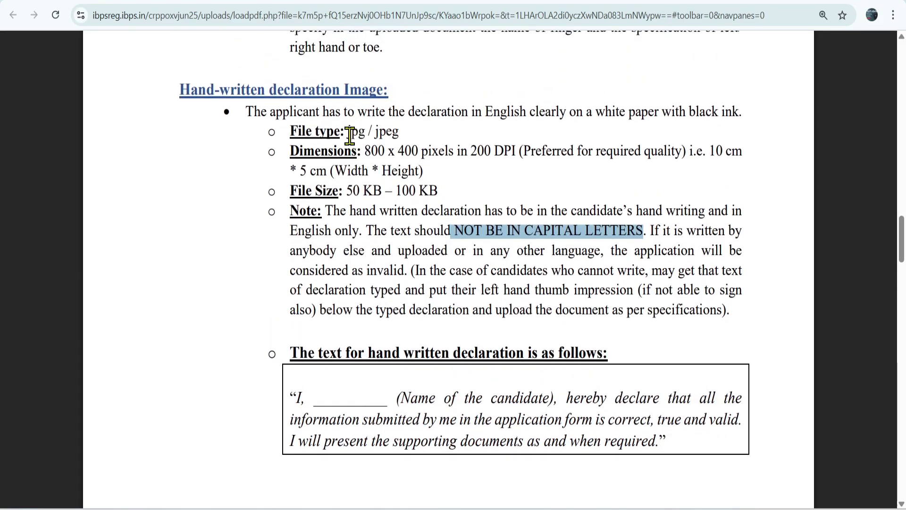
{"action": "left_click_drag", "start_coordinate": [349, 136], "coordinate": [421, 128]}
{"action": "left_click", "coordinate": [418, 133]}
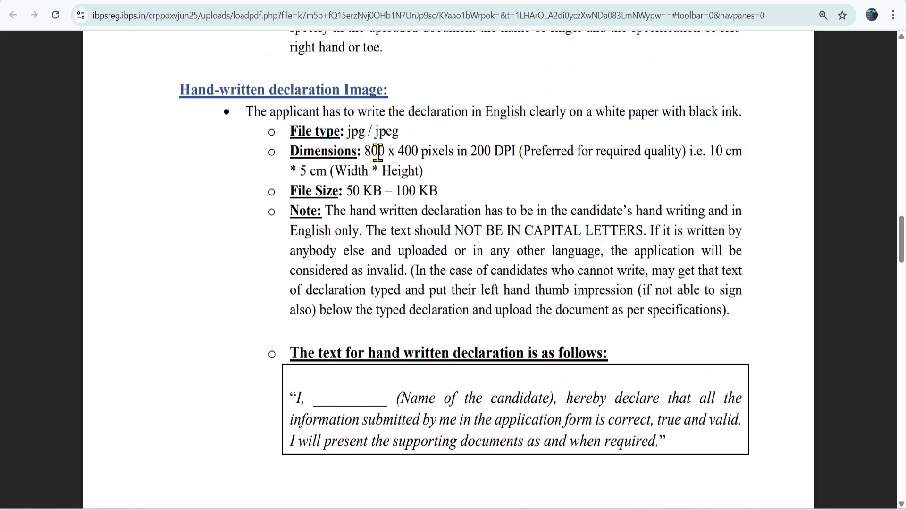
{"action": "left_click_drag", "start_coordinate": [356, 152], "coordinate": [454, 152]}
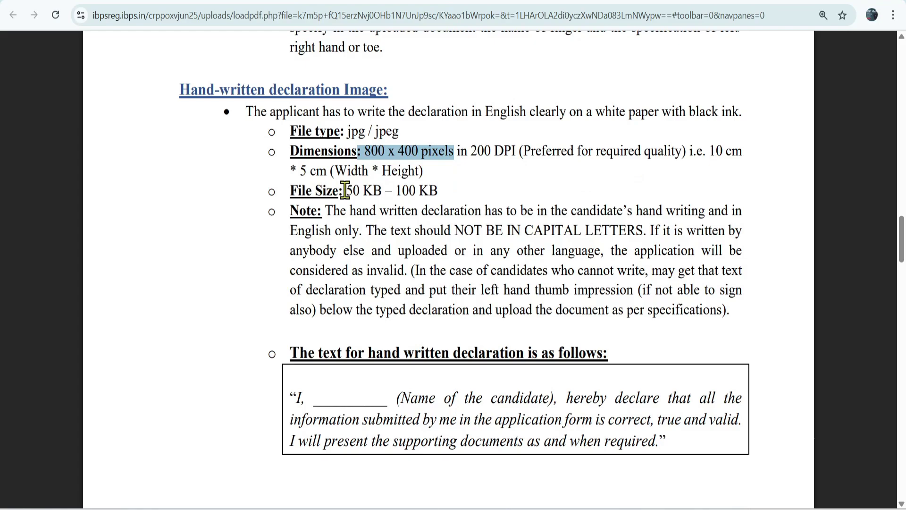
{"action": "left_click_drag", "start_coordinate": [345, 190], "coordinate": [443, 186]}
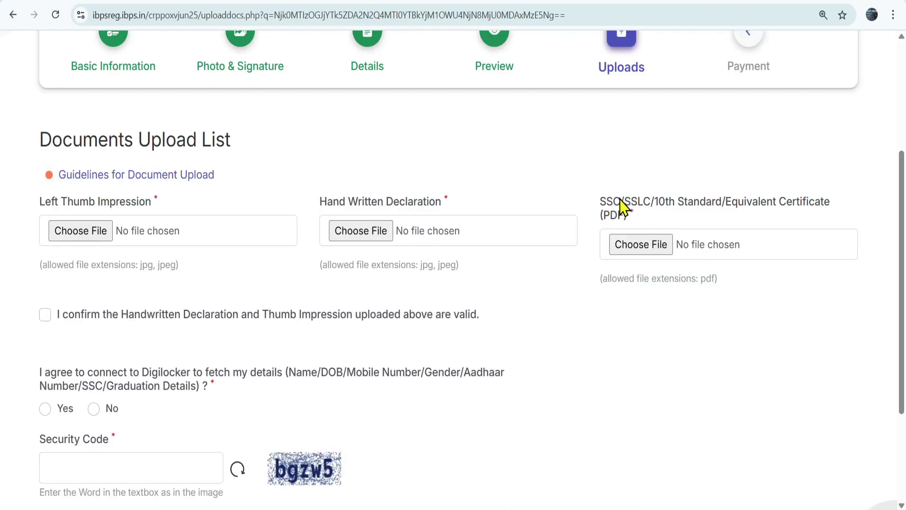
Check the SSC/10th standard certificate's format, page size and file size limit in the guidelines, and return to the upload list
{"action": "left_click_drag", "start_coordinate": [598, 202], "coordinate": [677, 216]}
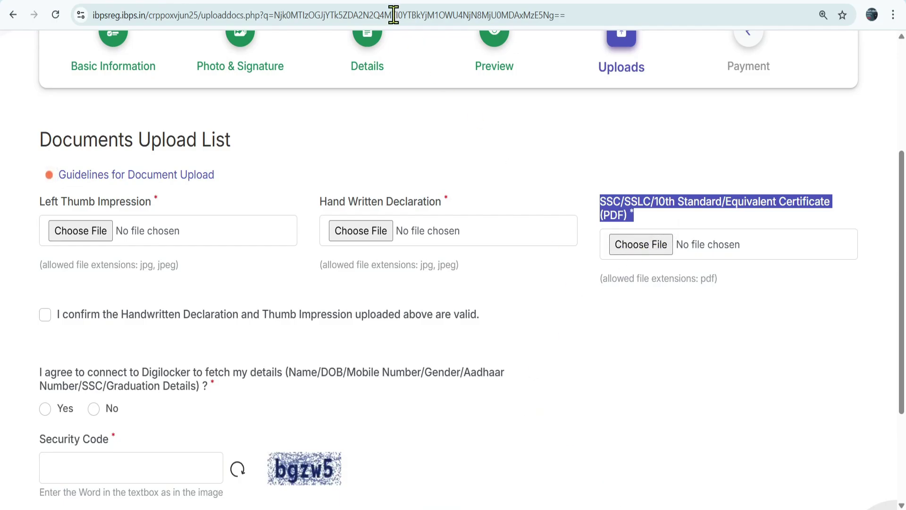
{"action": "left_click", "coordinate": [384, 1]}
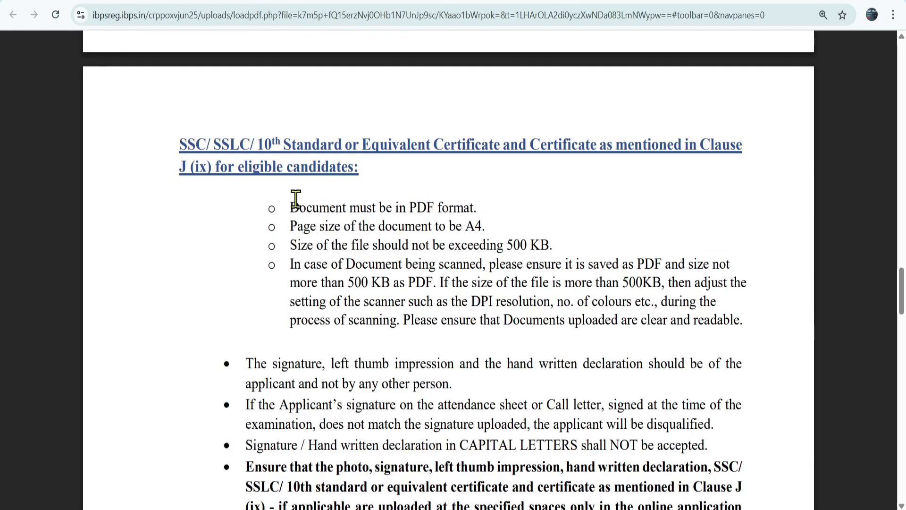
{"action": "left_click_drag", "start_coordinate": [290, 204], "coordinate": [473, 206]}
{"action": "left_click_drag", "start_coordinate": [290, 228], "coordinate": [477, 227]}
{"action": "left_click", "coordinate": [372, 237]}
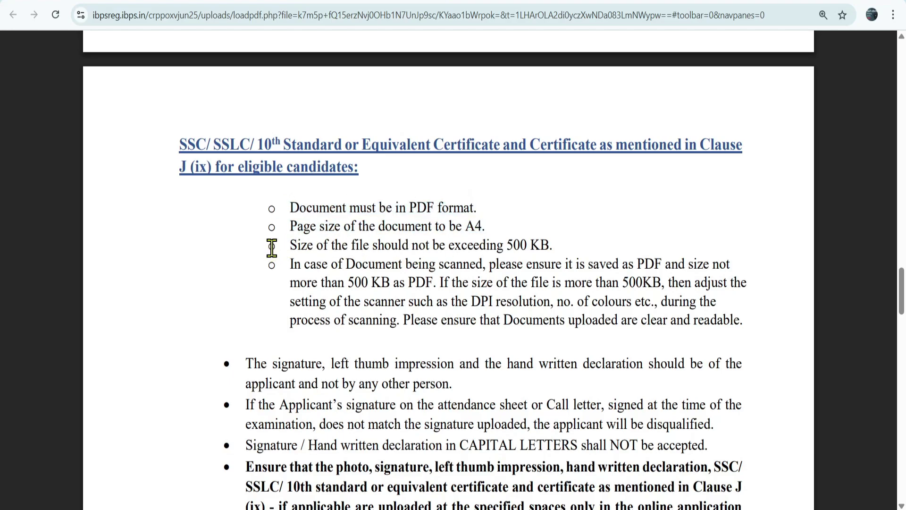
{"action": "left_click_drag", "start_coordinate": [290, 247], "coordinate": [549, 241]}
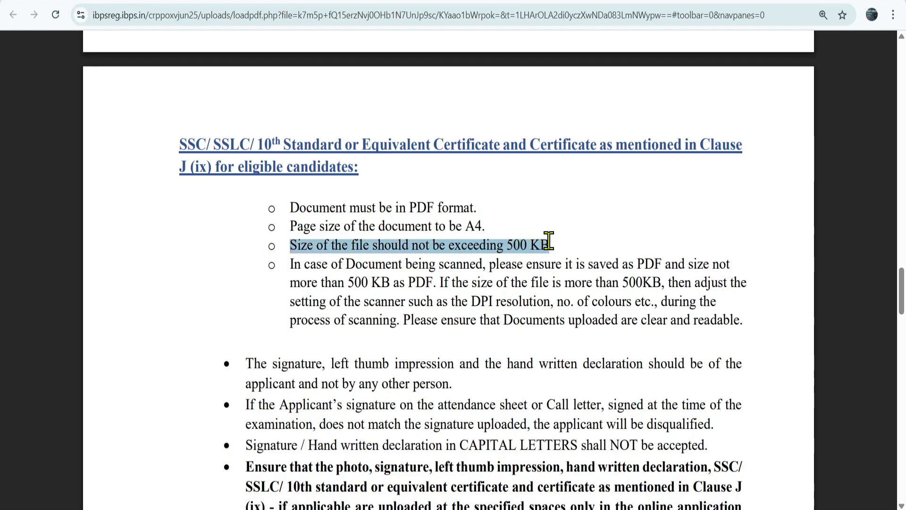
{"action": "key", "text": "ctrl+shift+Tab"}
{"action": "left_click", "coordinate": [601, 285]}
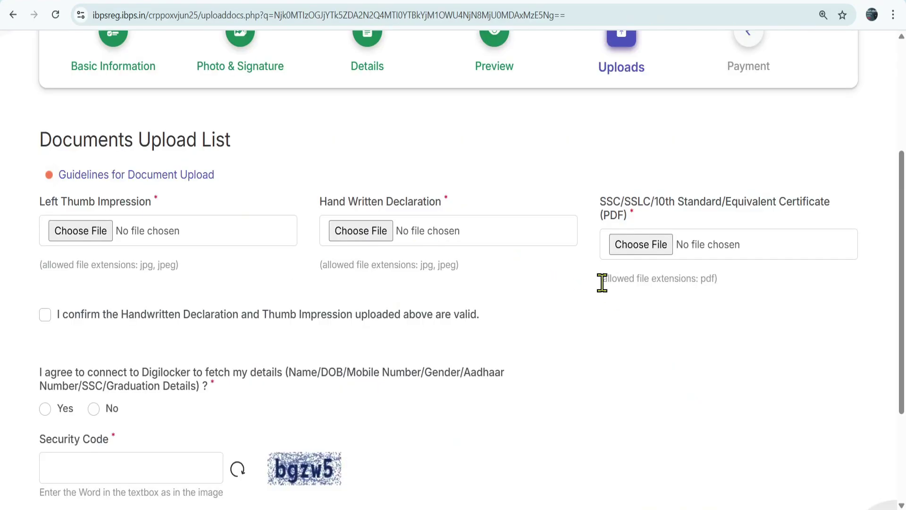
Upload pot.jpg as the left thumb impression and accept its preview
{"action": "left_click", "coordinate": [67, 235]}
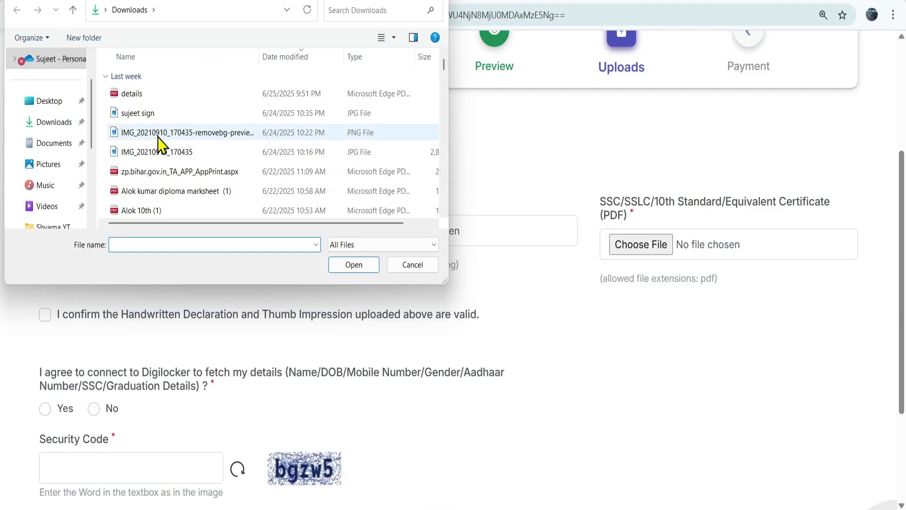
{"action": "left_click", "coordinate": [129, 115]}
{"action": "left_click", "coordinate": [363, 267]}
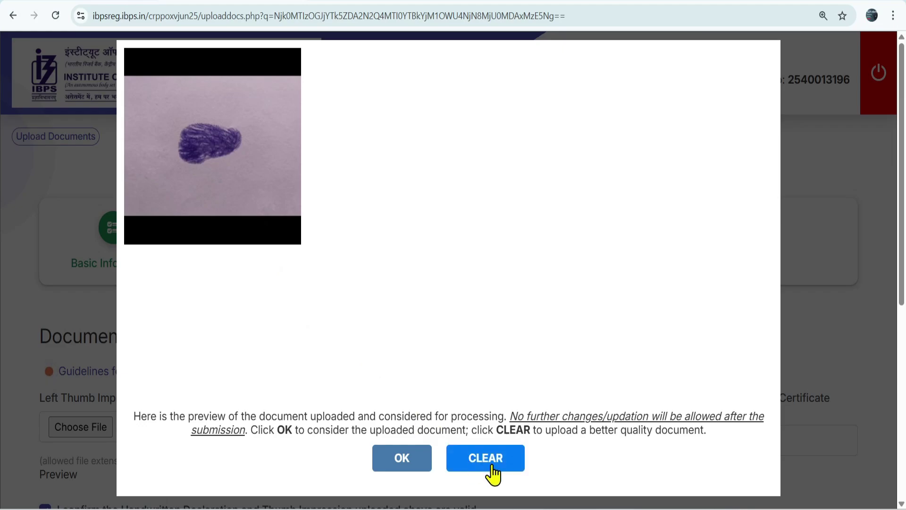
{"action": "left_click", "coordinate": [384, 470]}
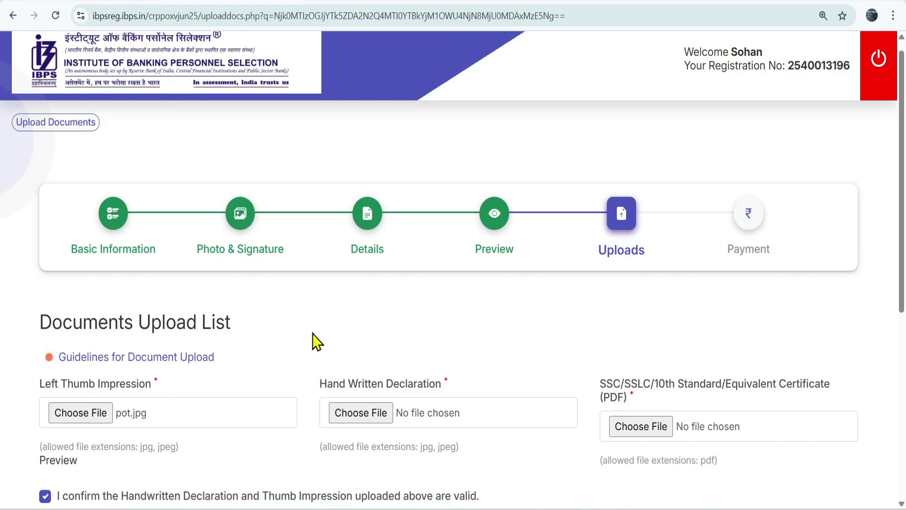
{"action": "scroll", "coordinate": [118, 364], "scroll_direction": "down", "scroll_amount": 2}
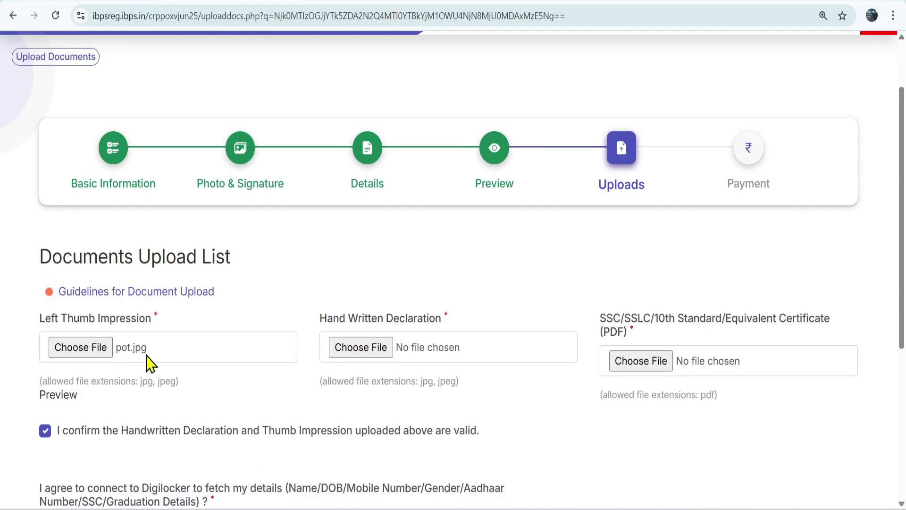
{"action": "scroll", "coordinate": [64, 404], "scroll_direction": "up", "scroll_amount": 2}
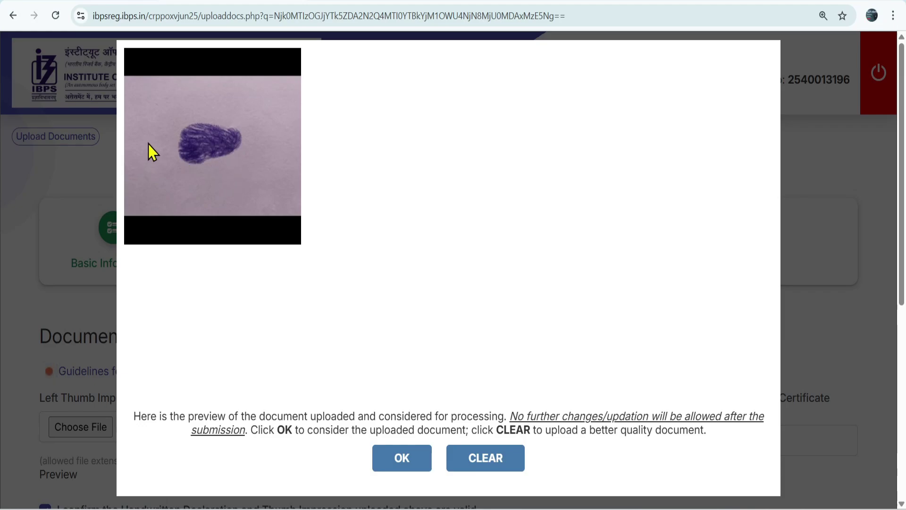
{"action": "left_click", "coordinate": [411, 459]}
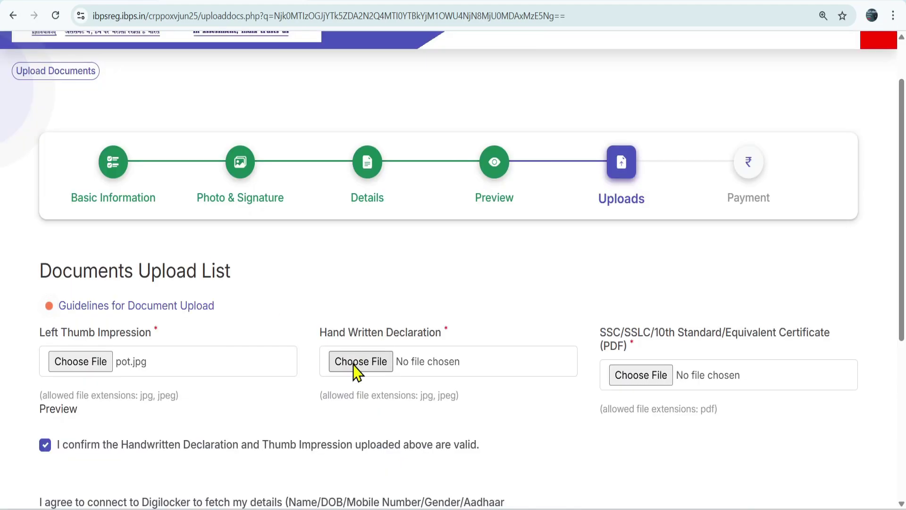
Upload pod.jpg as the hand-written declaration and accept its preview
{"action": "left_click", "coordinate": [358, 361]}
{"action": "left_click", "coordinate": [155, 94]}
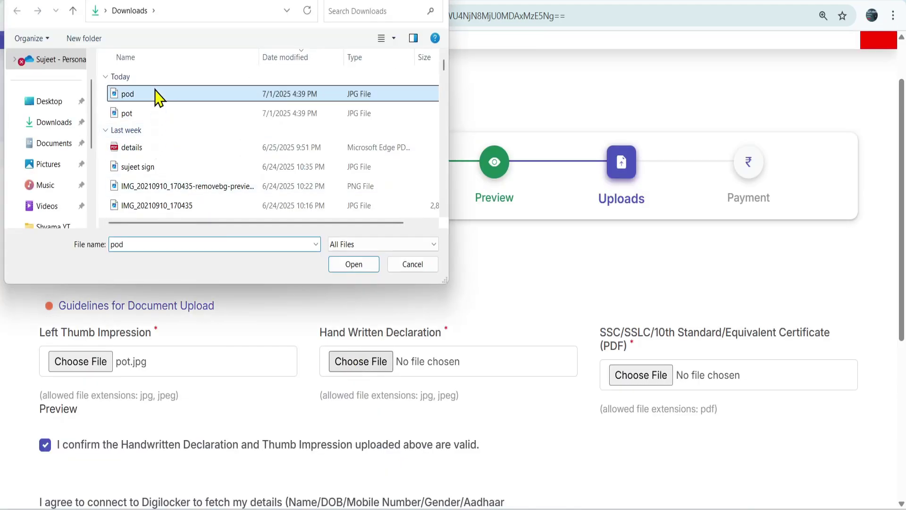
{"action": "left_click", "coordinate": [333, 267]}
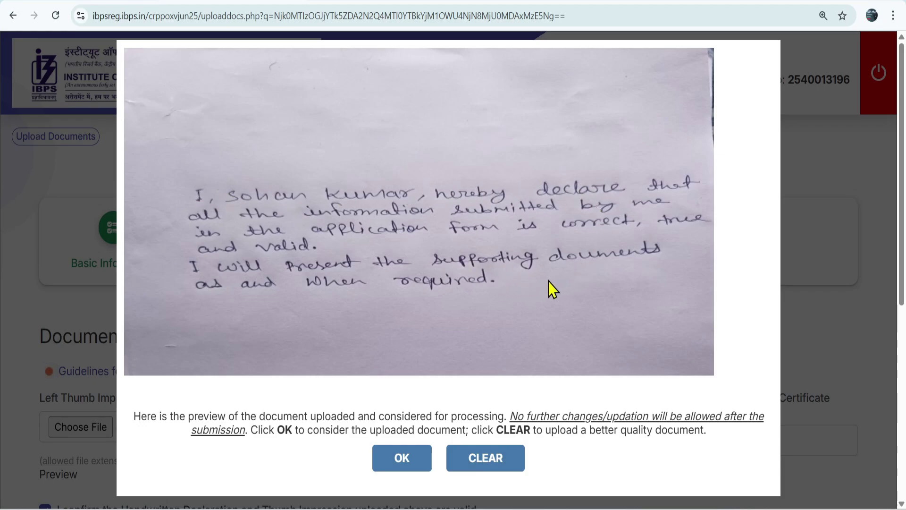
{"action": "left_click", "coordinate": [405, 462]}
Upload a PDF with no spaces in its file name as the SSC/10th standard certificate
{"action": "scroll", "coordinate": [483, 382], "scroll_direction": "down", "scroll_amount": 3}
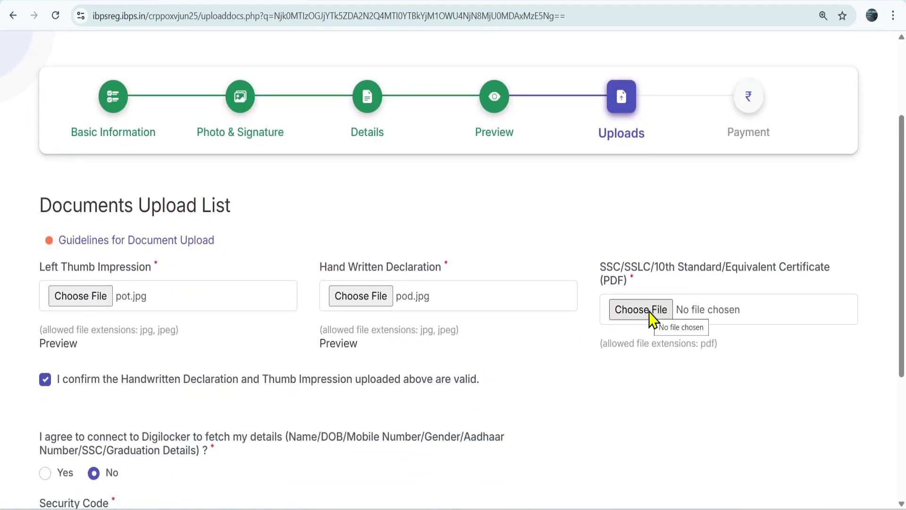
{"action": "left_click", "coordinate": [659, 314]}
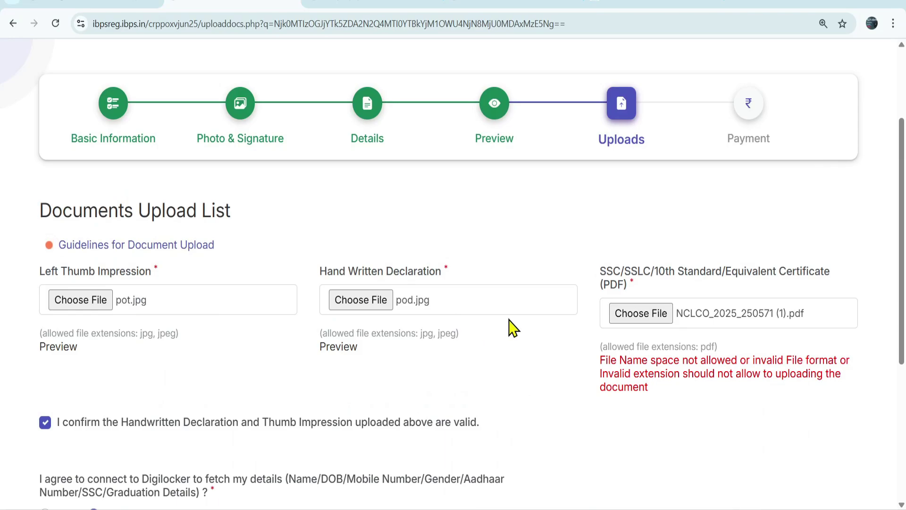
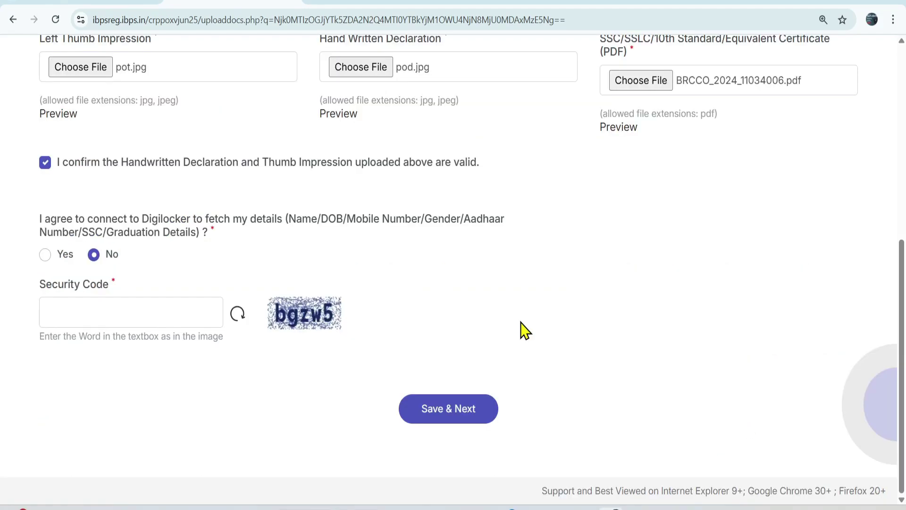
Review the uploaded files and tick the confirmation that the handwritten declaration and thumb impression are valid
{"action": "scroll", "coordinate": [517, 236], "scroll_direction": "up", "scroll_amount": 3}
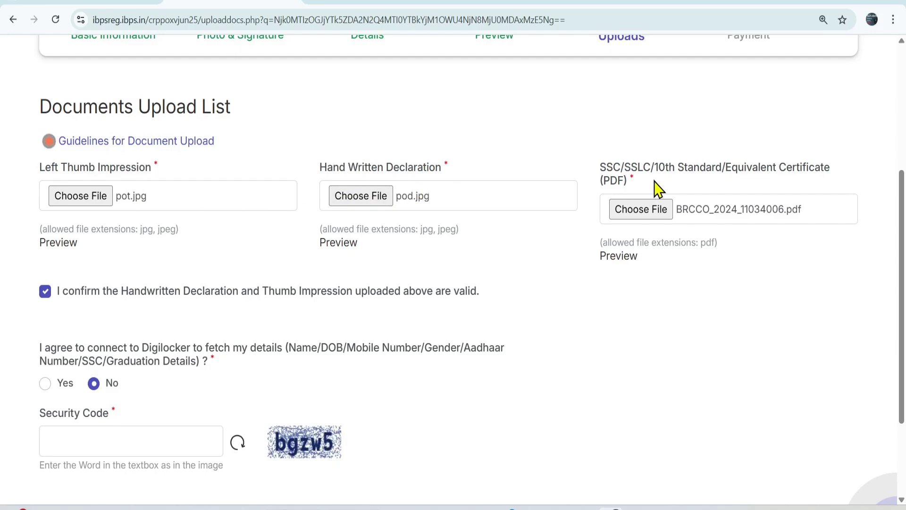
{"action": "scroll", "coordinate": [664, 190], "scroll_direction": "down", "scroll_amount": 3}
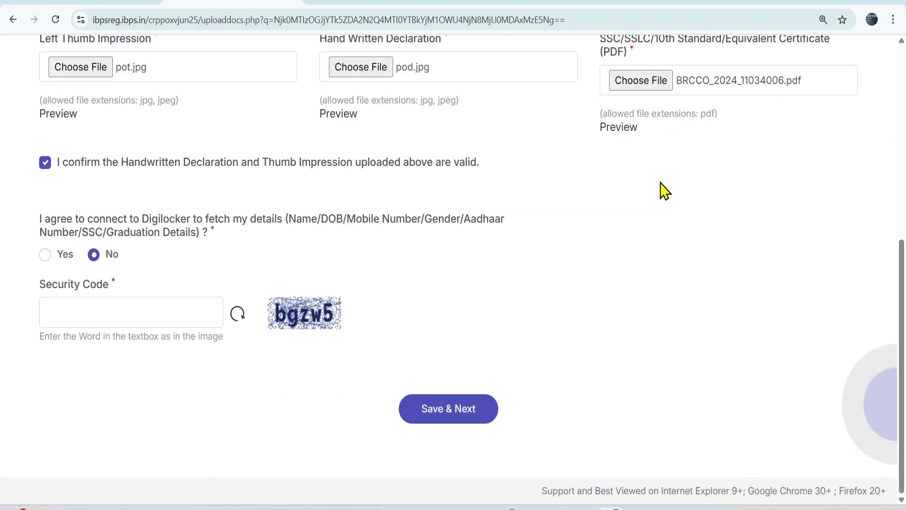
{"action": "left_click", "coordinate": [45, 165]}
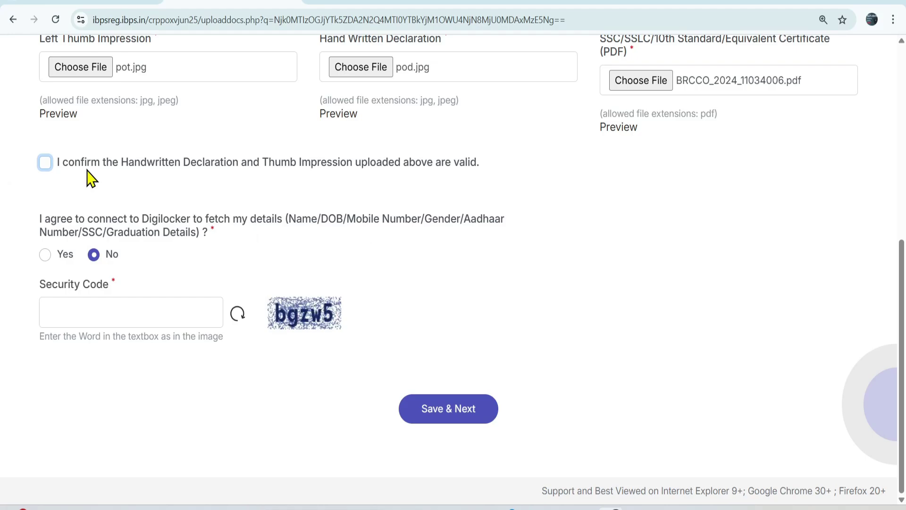
{"action": "left_click", "coordinate": [47, 166]}
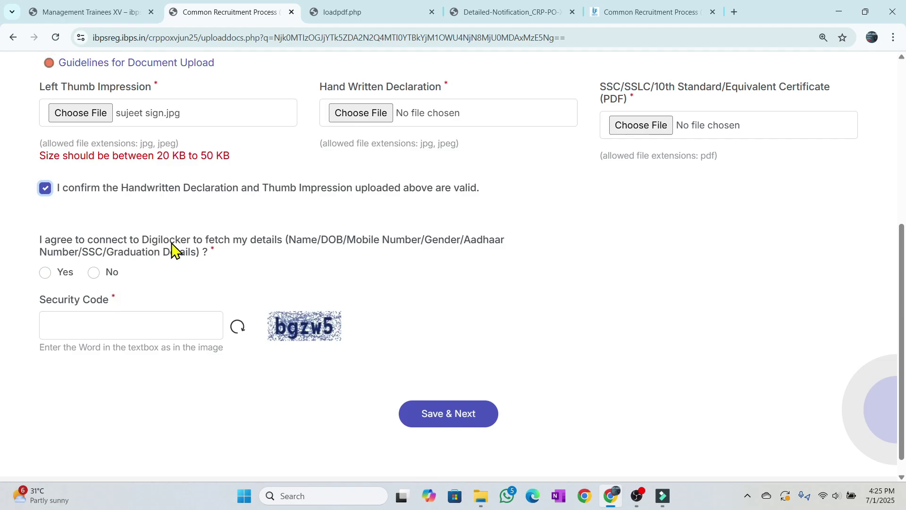
Try Yes for the DigiLocker connection, cancel the request to proceed, and set the answer to No
{"action": "left_click", "coordinate": [46, 273]}
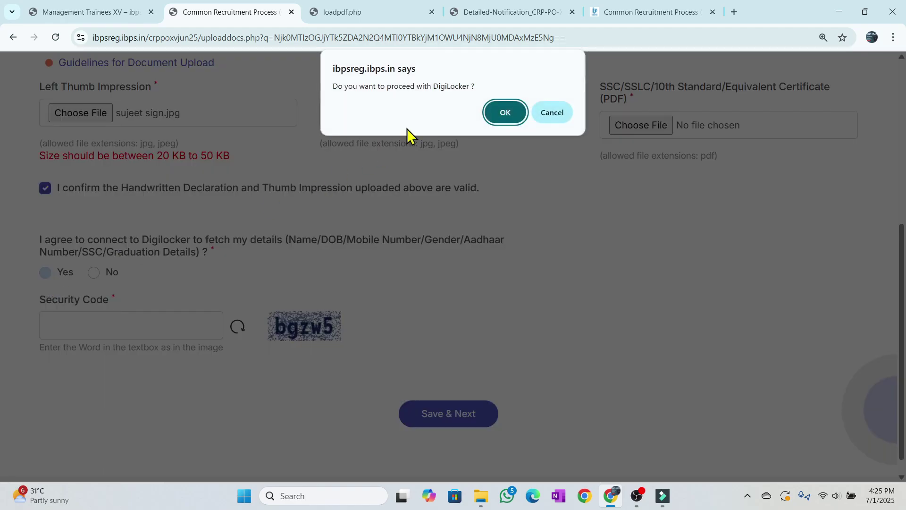
{"action": "left_click", "coordinate": [552, 113]}
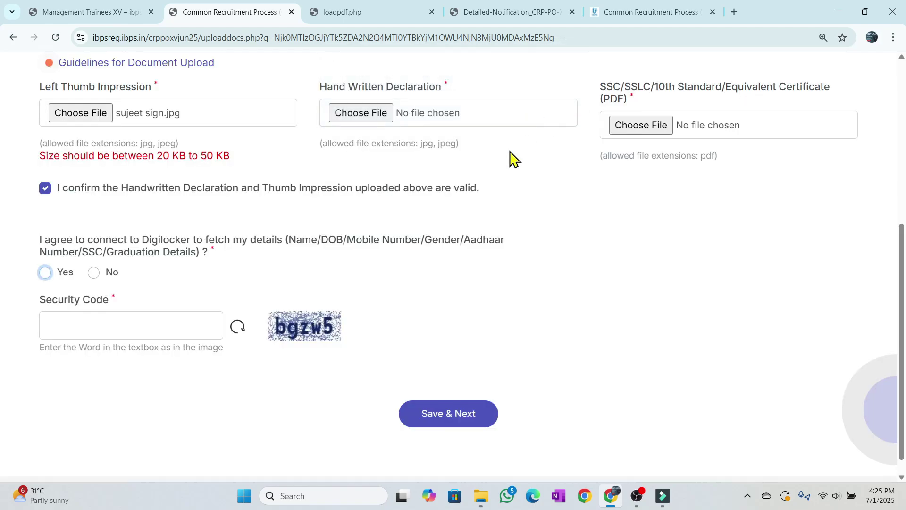
{"action": "left_click", "coordinate": [97, 273]}
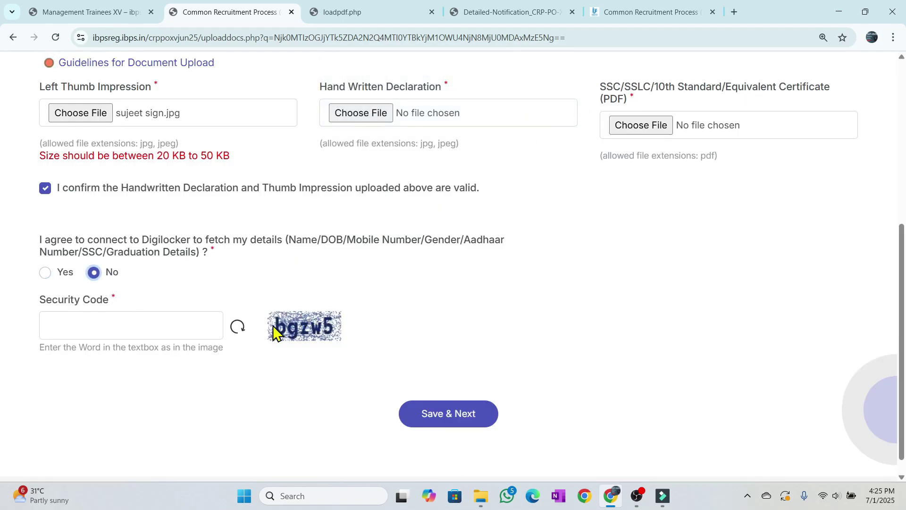
Enter the security code from the image, save the uploads page and confirm the final submission
{"action": "left_click_drag", "start_coordinate": [273, 324], "coordinate": [358, 331]}
{"action": "left_click", "coordinate": [81, 329]}
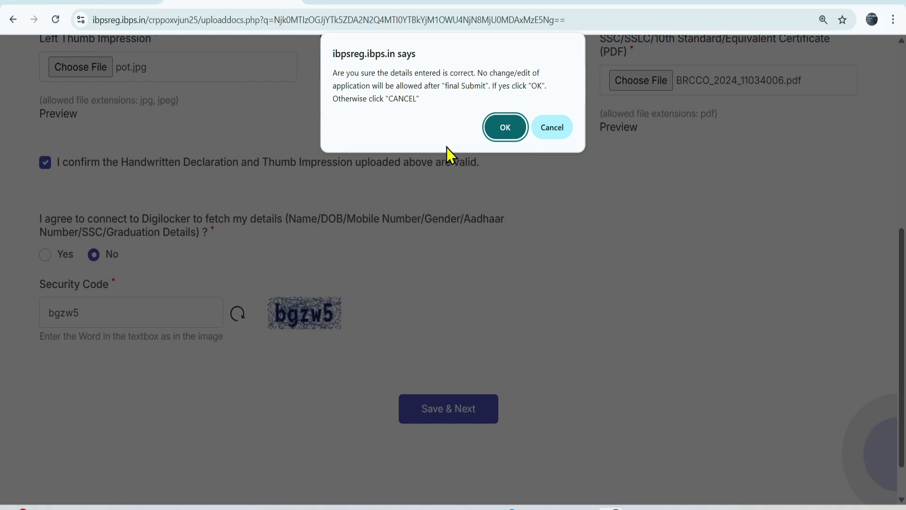
{"action": "left_click", "coordinate": [505, 128]}
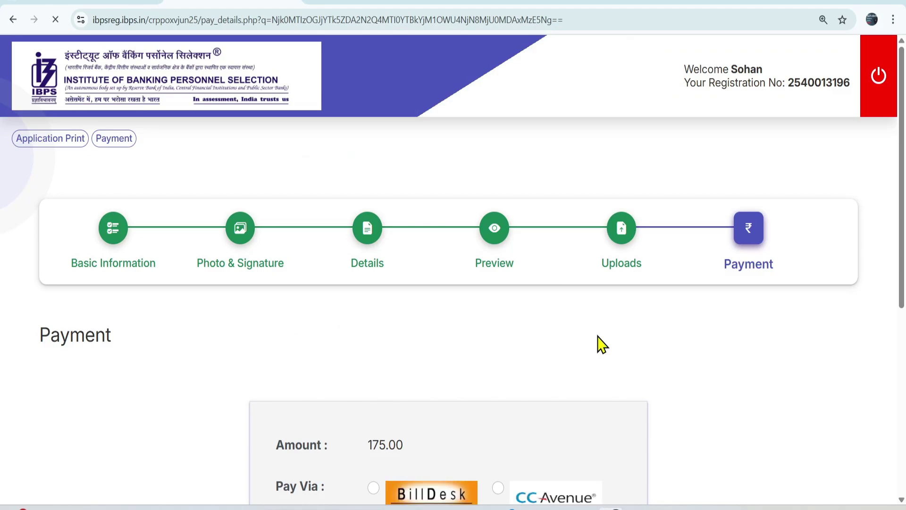
Select BillDesk as the payment gateway, enter the security code from the image and submit the payment form
{"action": "scroll", "coordinate": [602, 344], "scroll_direction": "down", "scroll_amount": 3}
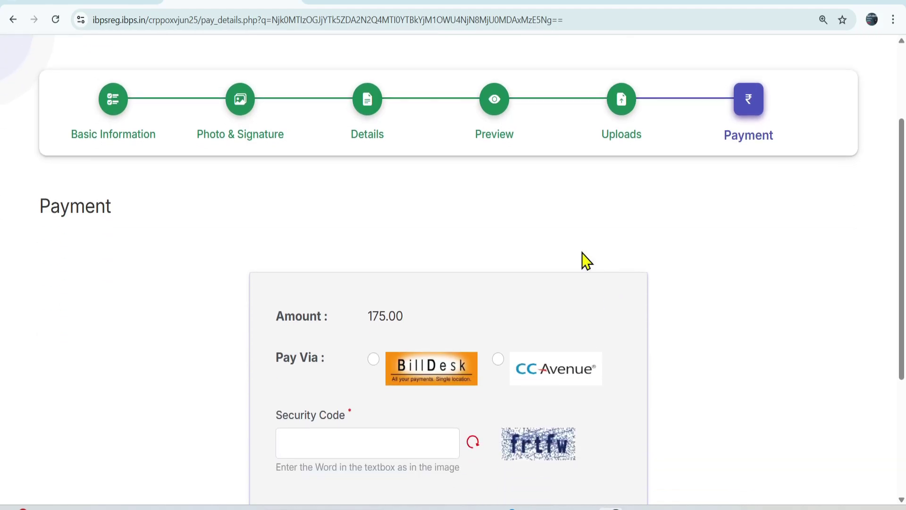
{"action": "scroll", "coordinate": [586, 260], "scroll_direction": "down", "scroll_amount": 3}
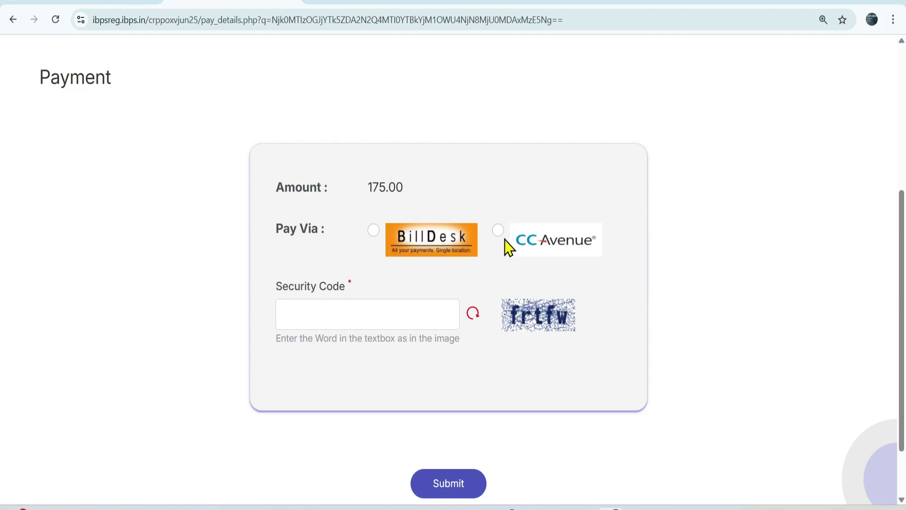
{"action": "left_click", "coordinate": [373, 233]}
{"action": "left_click", "coordinate": [399, 313]}
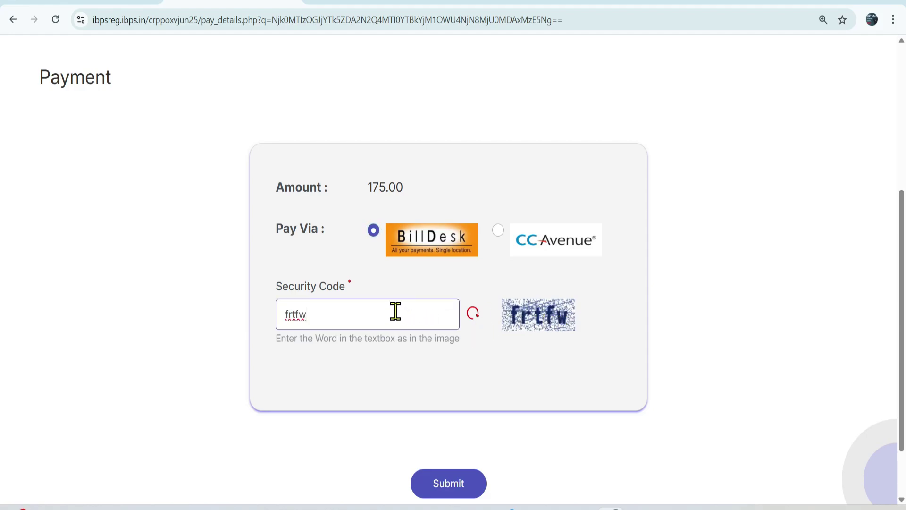
{"action": "type", "text": "frtfw"}
{"action": "left_click", "coordinate": [449, 494]}
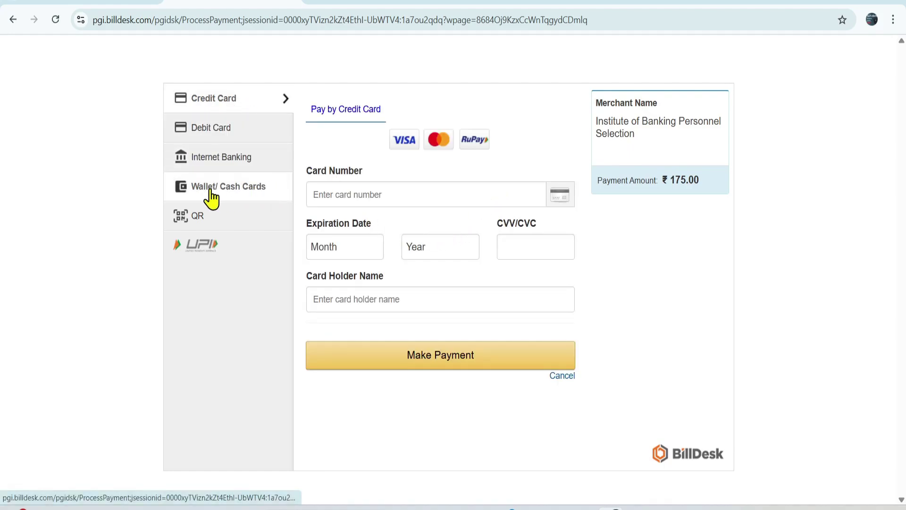
Proceed with a BHIM UPI payment by QR, accepting the fee summary, and display the QR code for scanning
{"action": "left_click", "coordinate": [227, 230]}
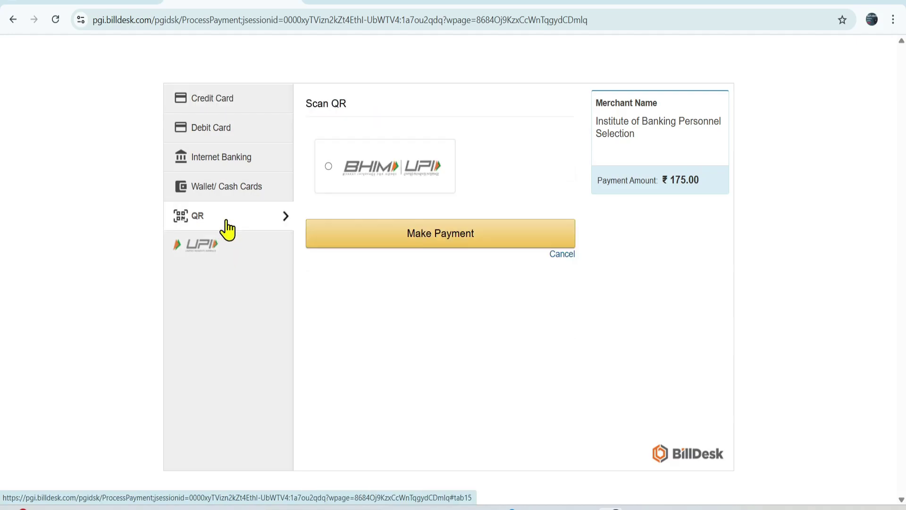
{"action": "left_click", "coordinate": [430, 233]}
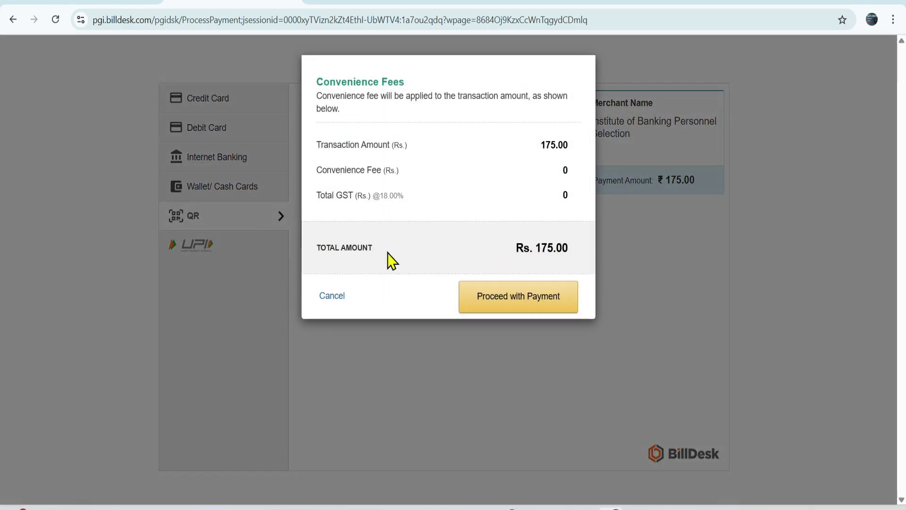
{"action": "left_click", "coordinate": [500, 310]}
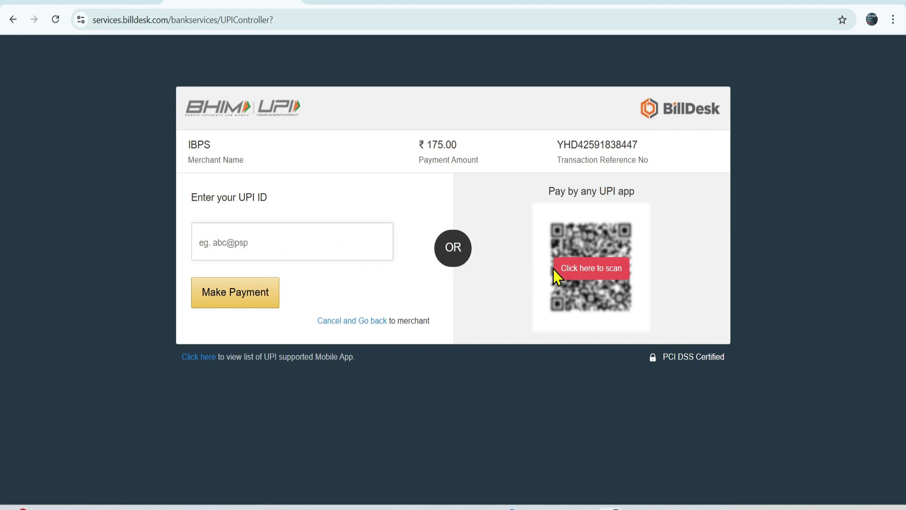
{"action": "left_click", "coordinate": [580, 274]}
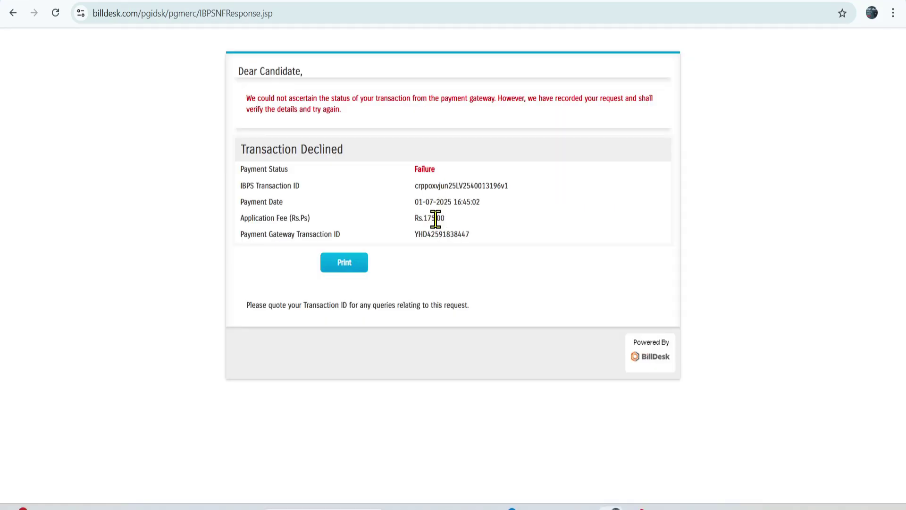
Check the payment status on the transaction receipt and open its print preview
{"action": "left_click_drag", "start_coordinate": [414, 169], "coordinate": [472, 171]}
{"action": "left_click", "coordinate": [471, 169]}
{"action": "left_click", "coordinate": [342, 268]}
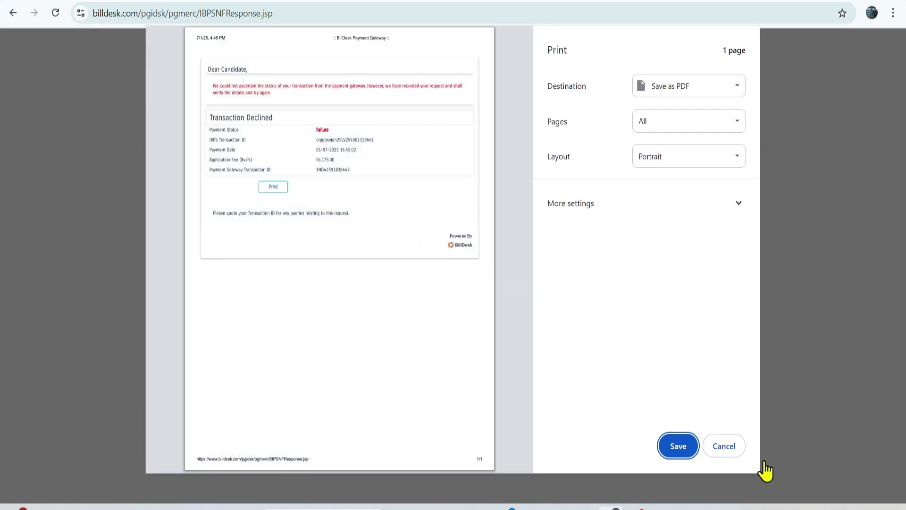